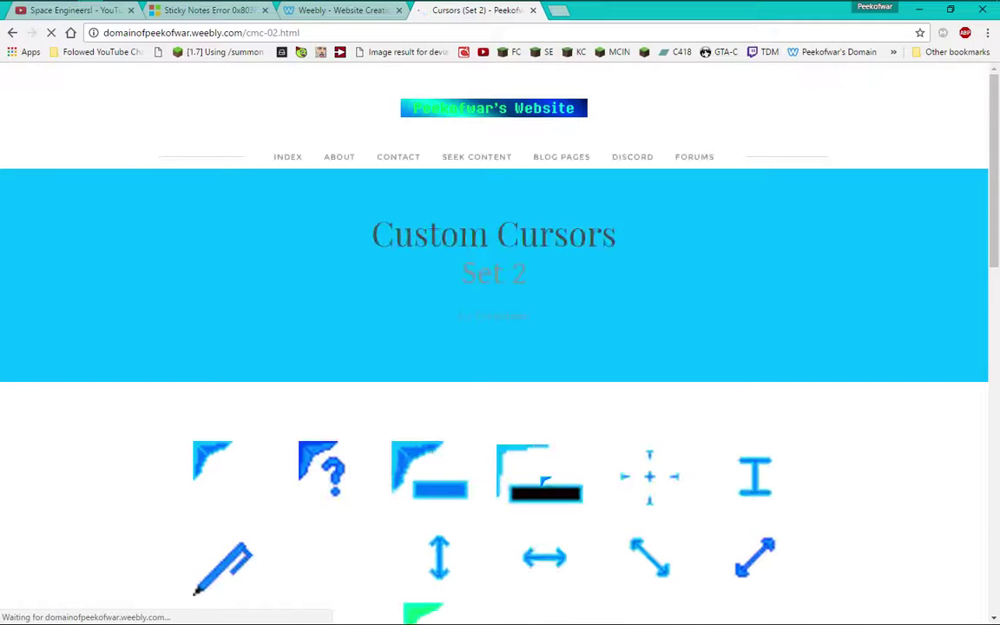
# Look over the Custom Cursors Set 2 page, including the cursor previews and the installation instructions.
pyautogui.scroll(-3, 510, 421)
pyautogui.scroll(-5, 510, 421)
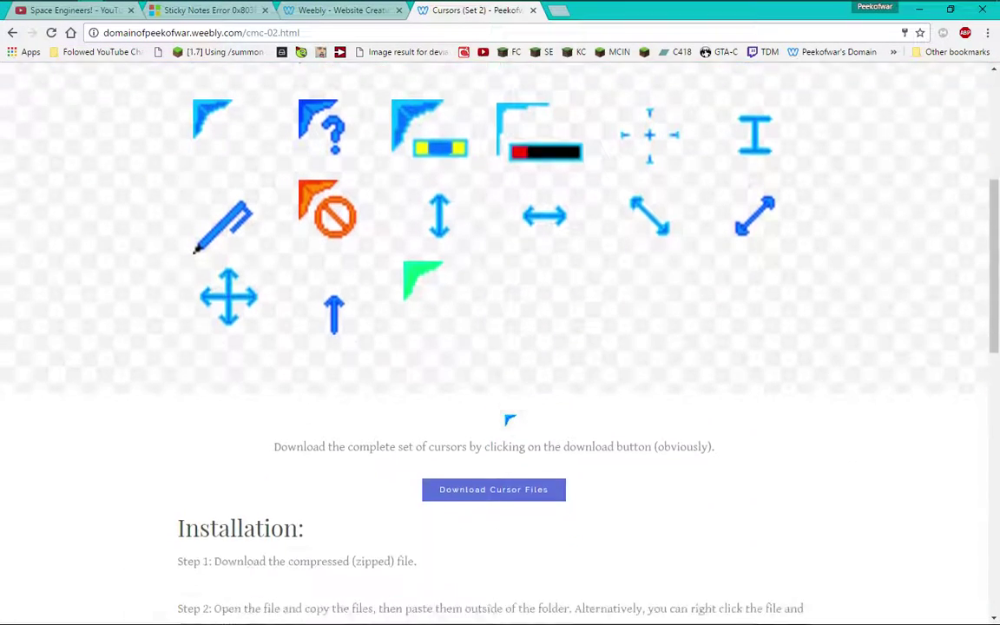
pyautogui.scroll(6, 509, 420)
pyautogui.scroll(3, 510, 421)
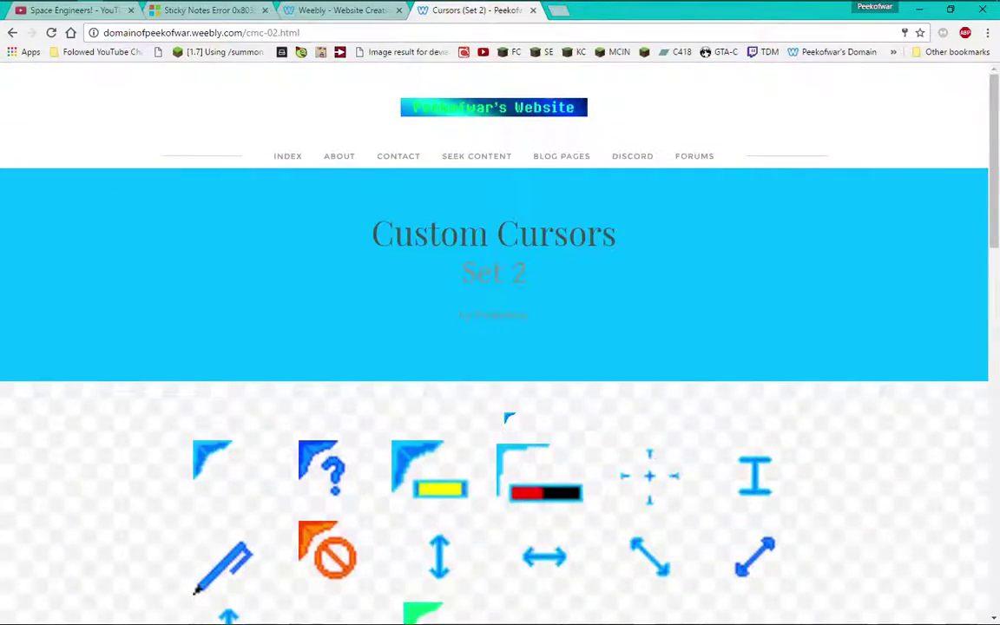
pyautogui.scroll(-3, 510, 420)
pyautogui.scroll(-5, 510, 419)
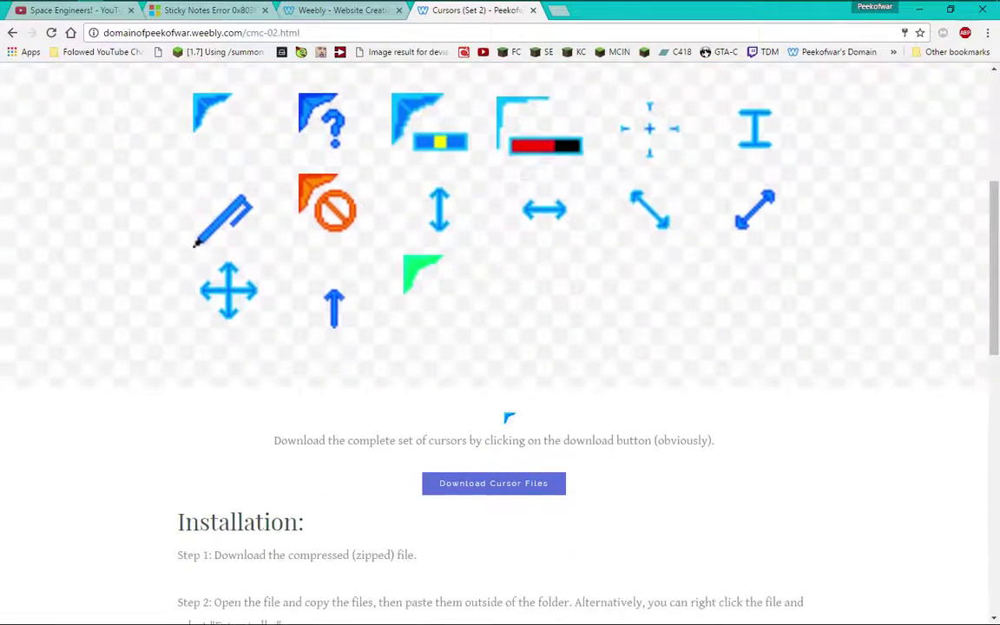
pyautogui.scroll(-4, 505, 415)
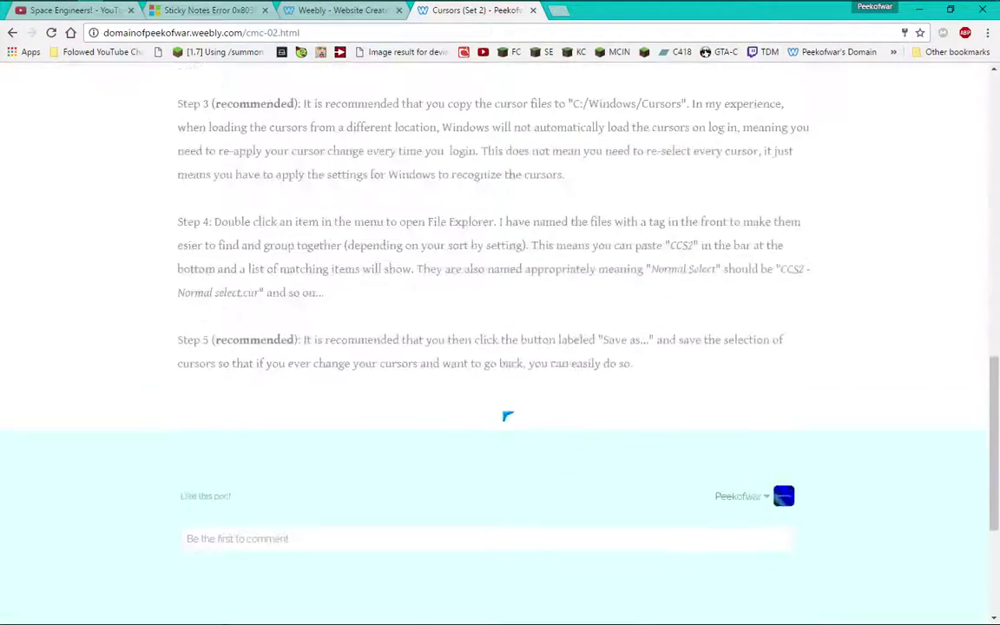
pyautogui.scroll(5, 507, 415)
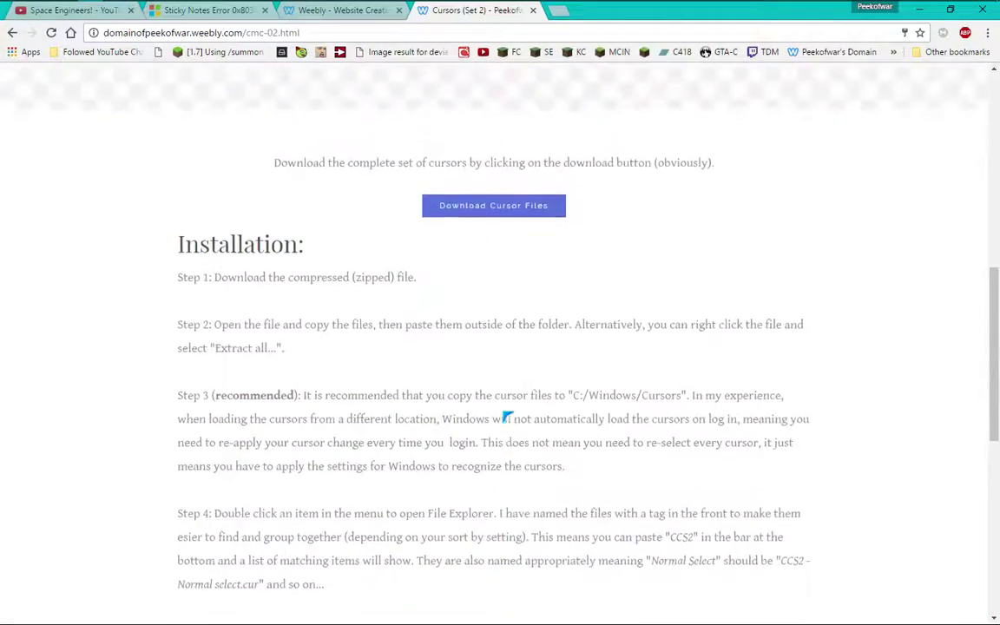
pyautogui.scroll(6, 508, 415)
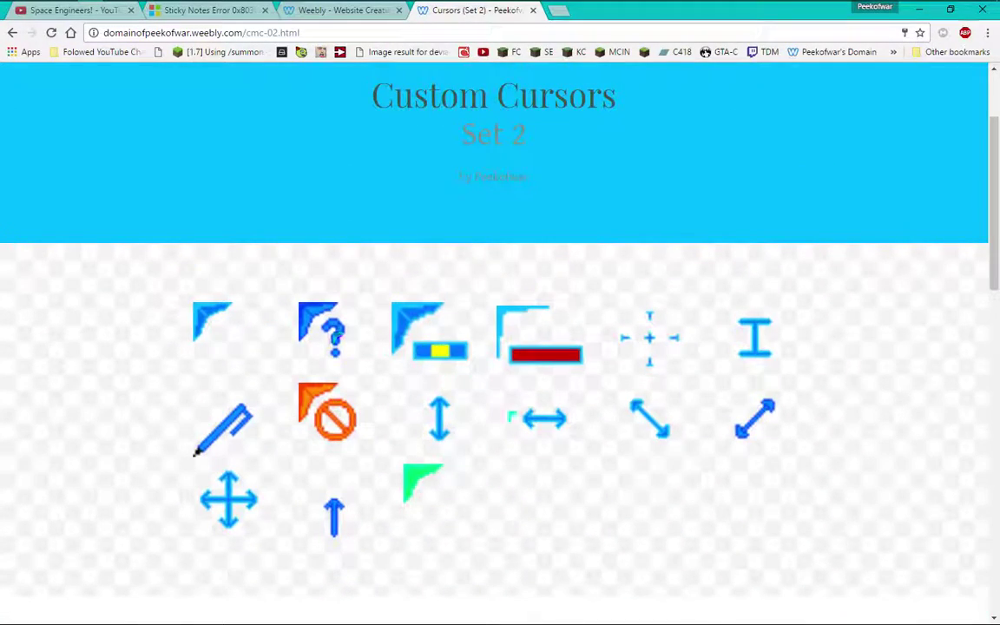
pyautogui.scroll(2, 467, 338)
pyautogui.scroll(-3, 467, 337)
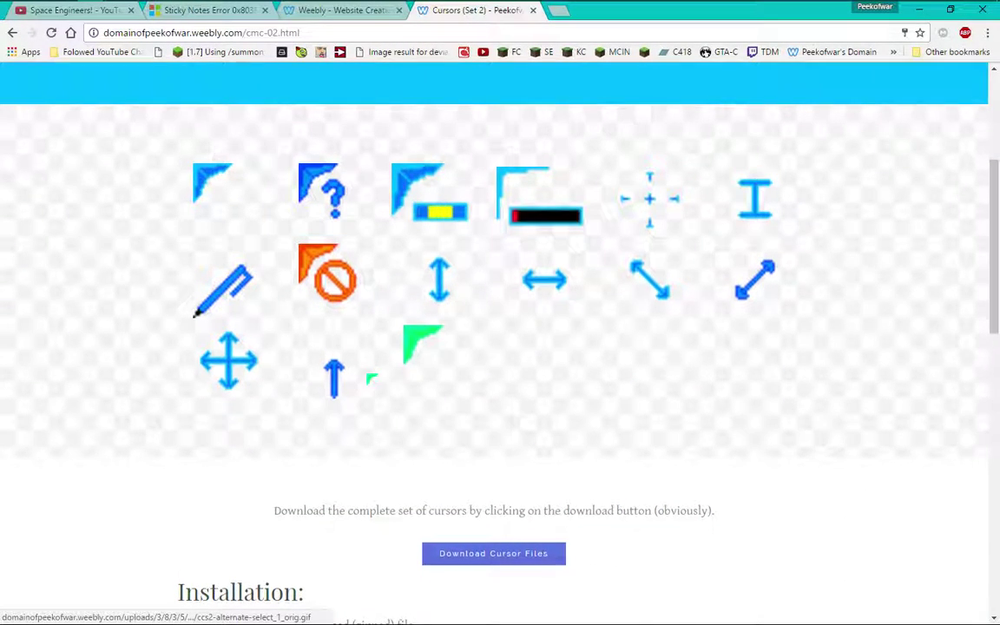
pyautogui.scroll(-2, 368, 375)
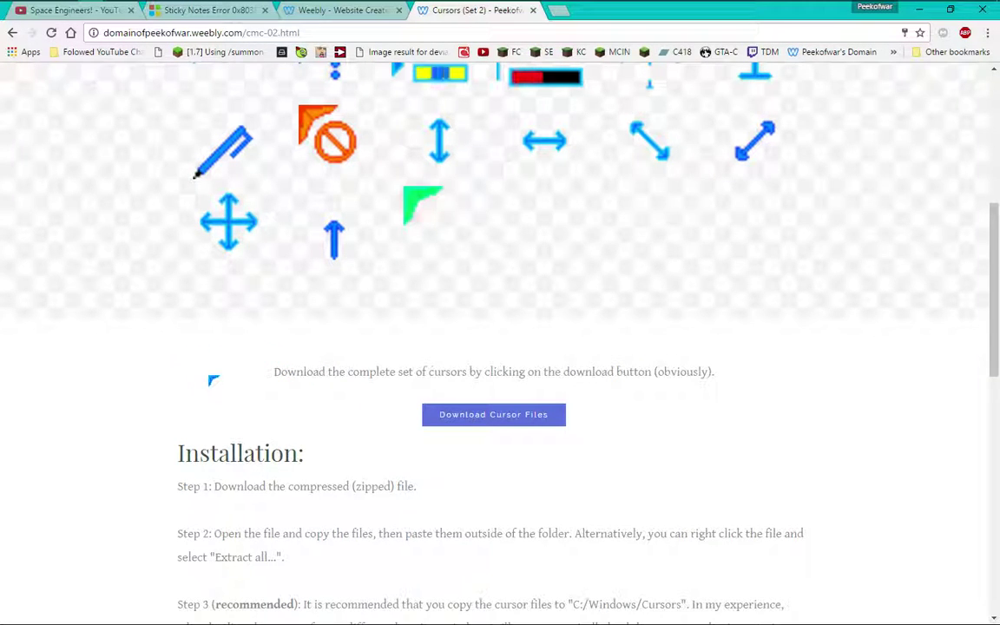
# Read the download note beneath the cursor previews and the numbered installation steps that follow it.
pyautogui.moveTo(271, 374); pyautogui.dragTo(606, 416)
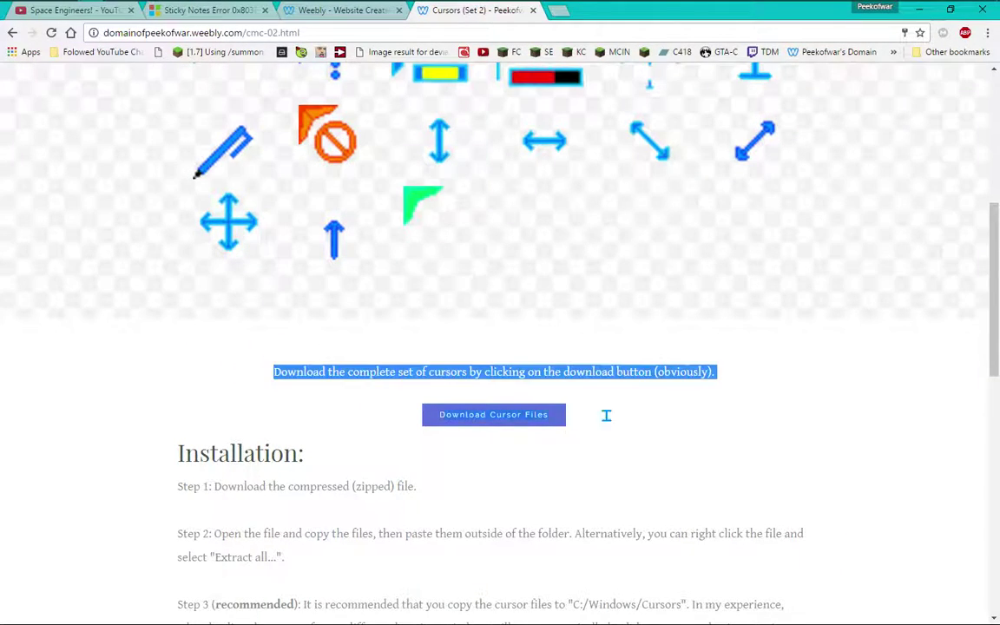
pyautogui.moveTo(715, 369); pyautogui.dragTo(716, 420)
pyautogui.moveTo(739, 362); pyautogui.dragTo(251, 347)
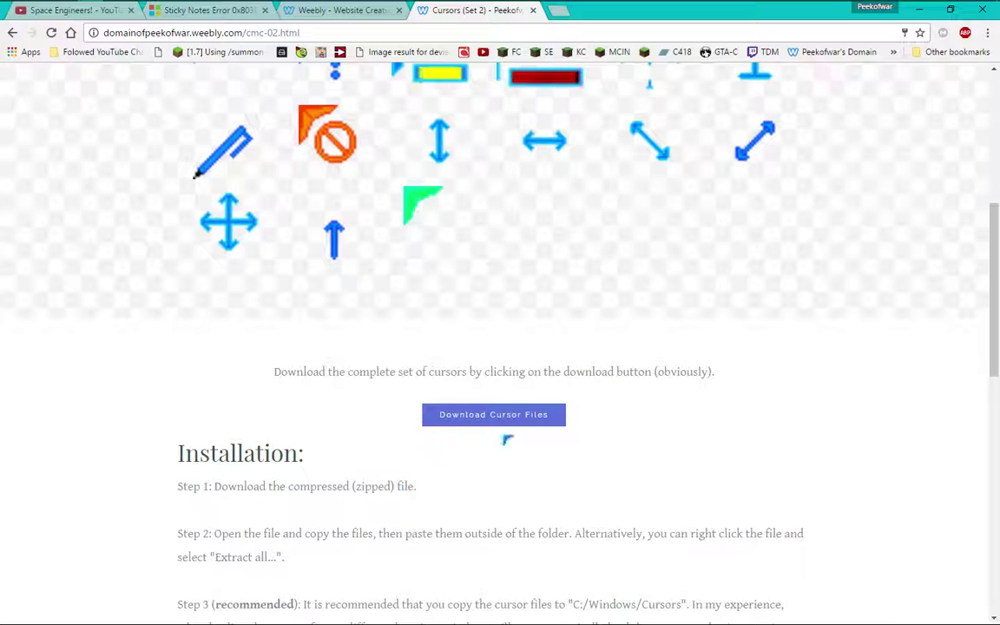
pyautogui.scroll(2, 491, 419)
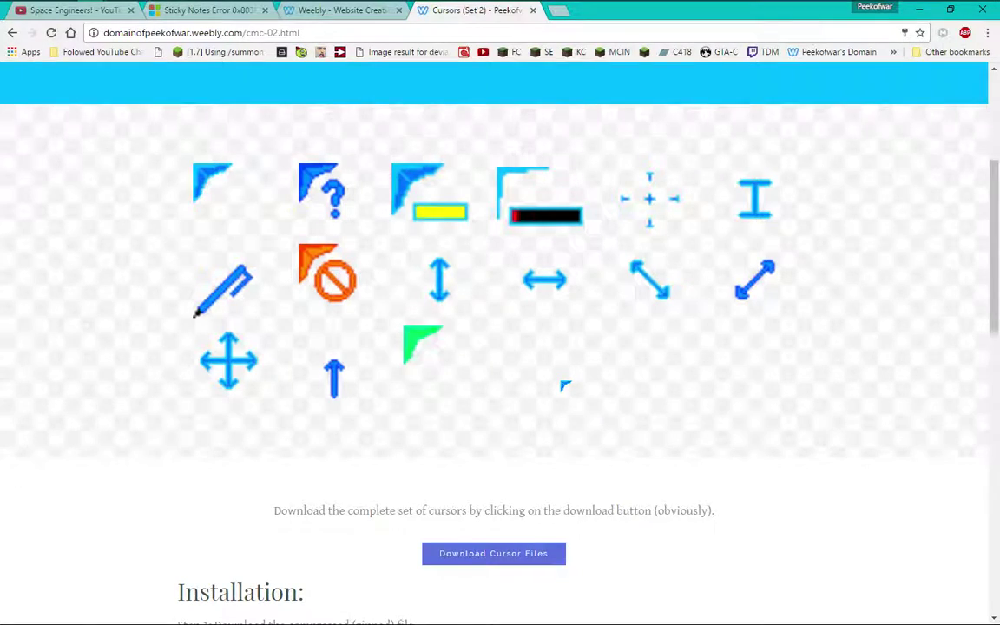
pyautogui.scroll(-3, 529, 391)
pyautogui.scroll(-8, 473, 356)
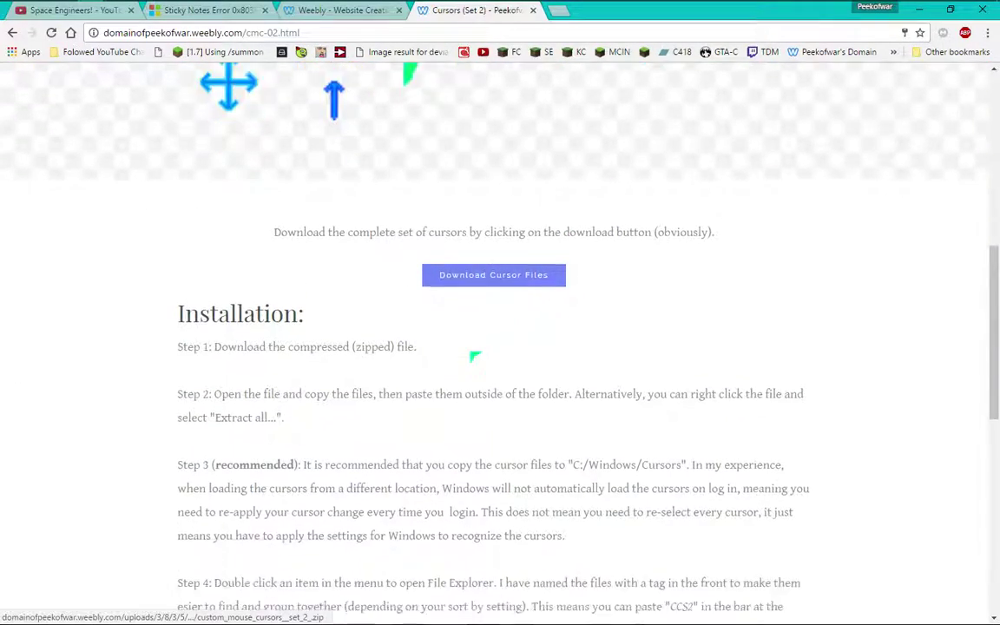
pyautogui.scroll(5, 451, 367)
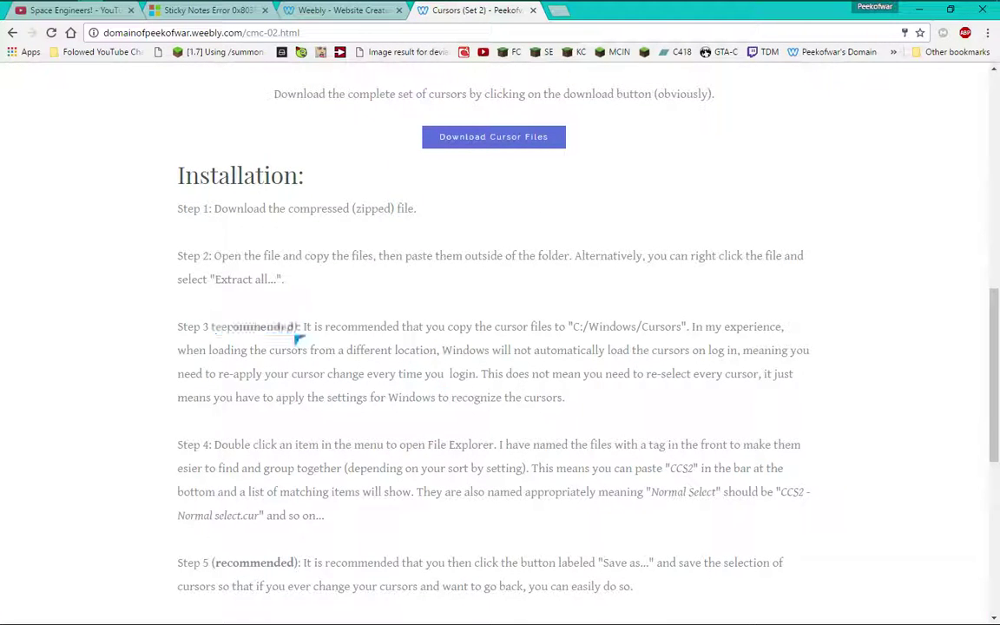
pyautogui.scroll(2, 434, 326)
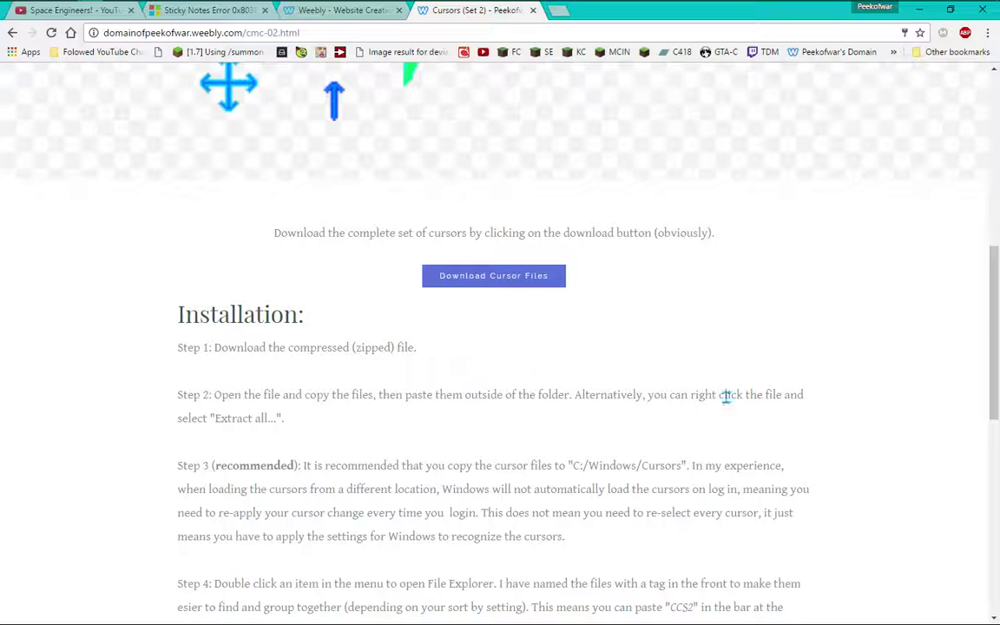
# Start the cursor files download and keep the file name custom_mouse_cursors__set_2_.zip for saving.
pyautogui.click(501, 279)
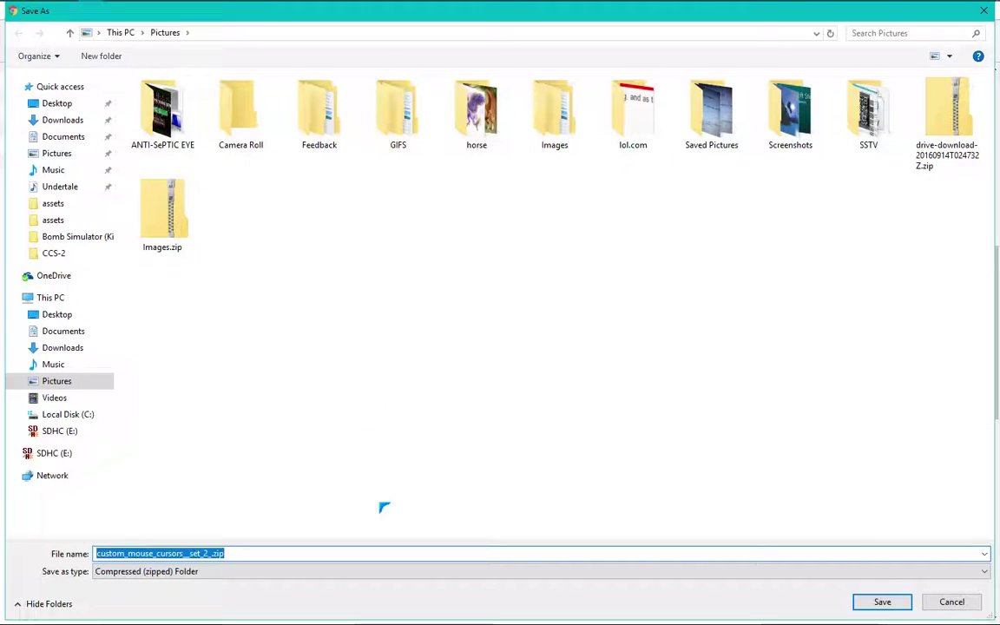
pyautogui.click(363, 551)
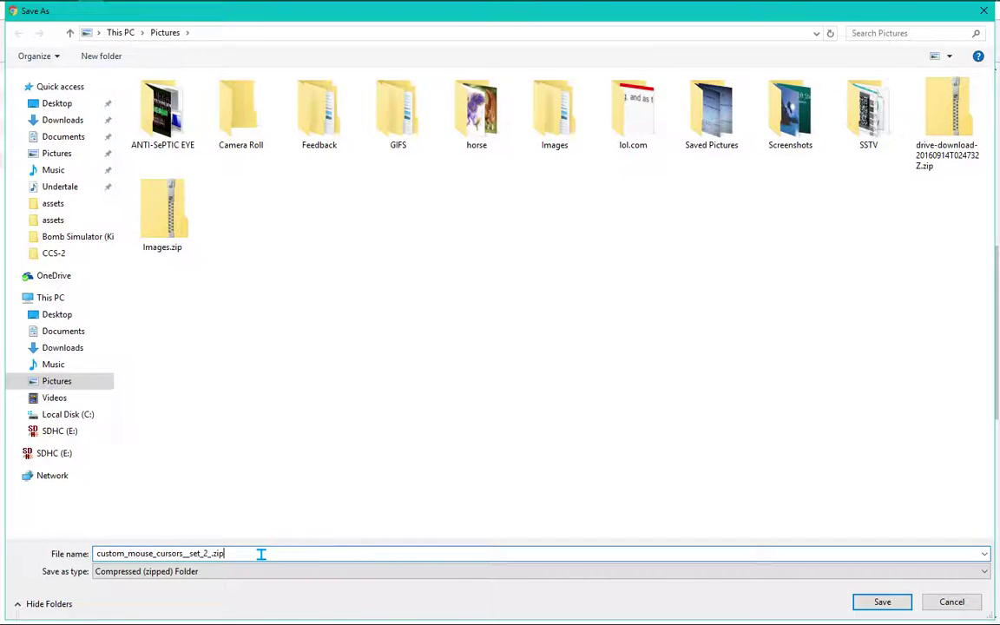
pyautogui.moveTo(260, 553); pyautogui.dragTo(200, 581)
pyautogui.click(250, 553)
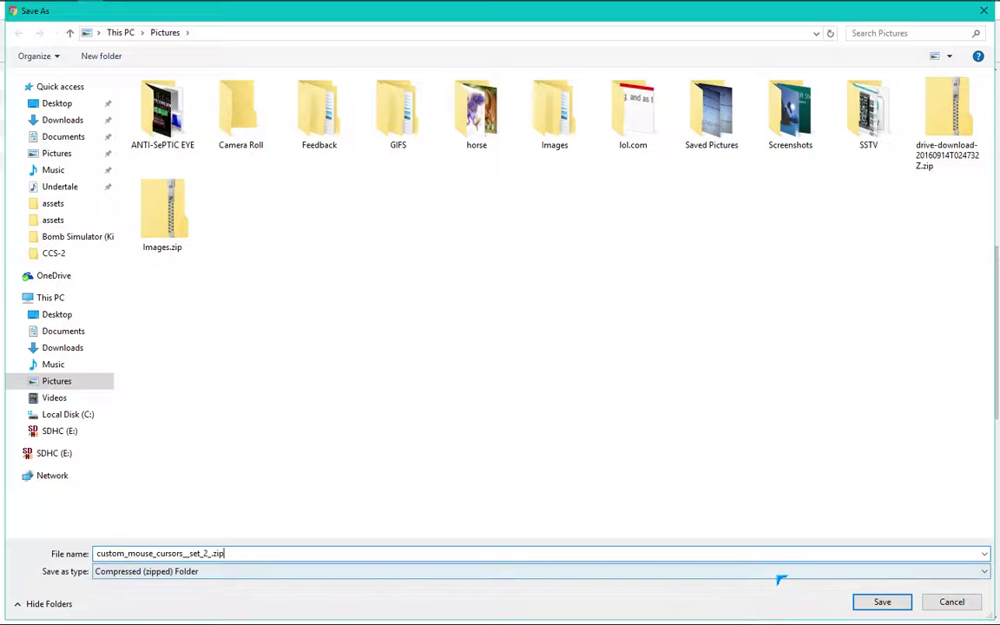
pyautogui.click(260, 554)
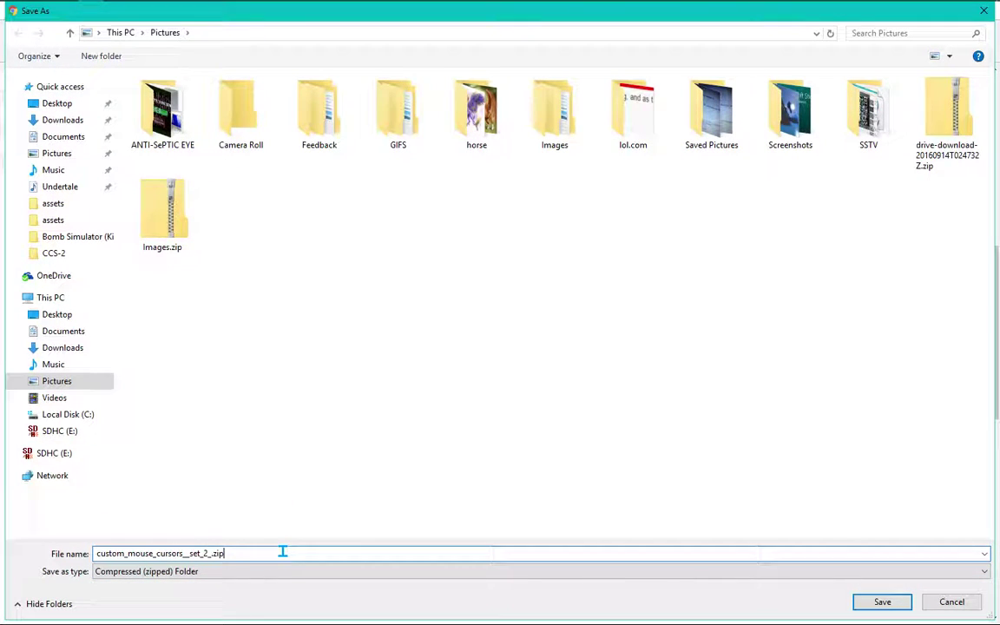
pyautogui.moveTo(282, 549); pyautogui.dragTo(178, 553)
pyautogui.click(298, 552)
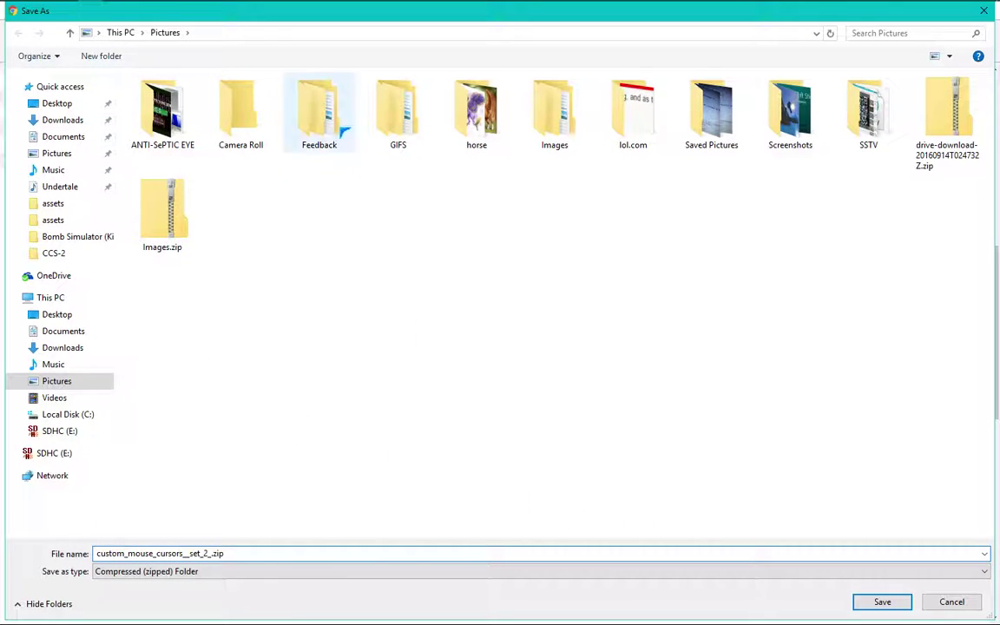
# Create a folder named "example" in Documents and save the cursor zip file inside it.
pyautogui.click(72, 316)
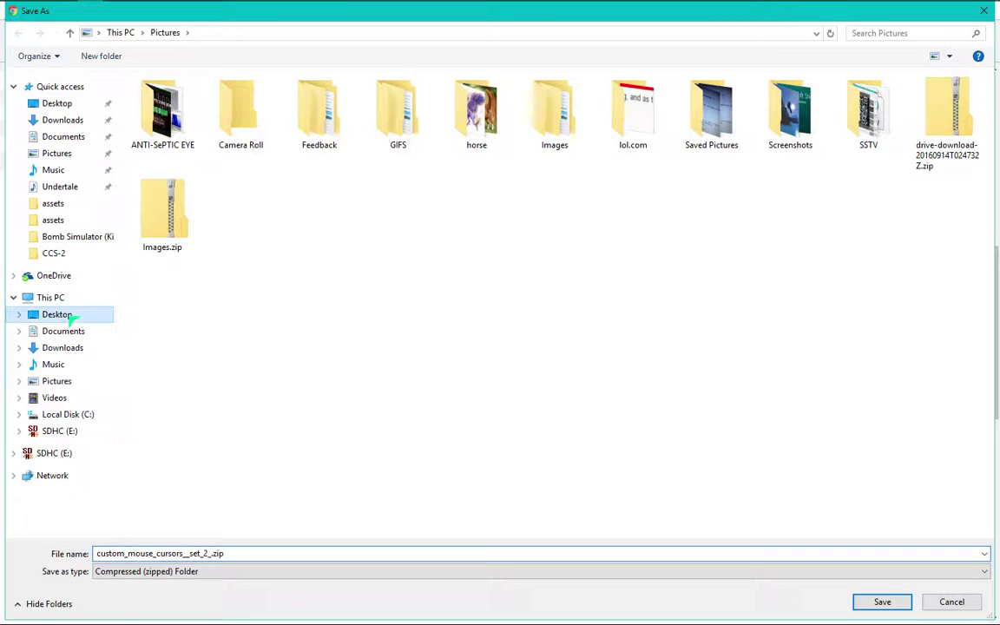
pyautogui.click(70, 333)
pyautogui.rightClick(214, 299)
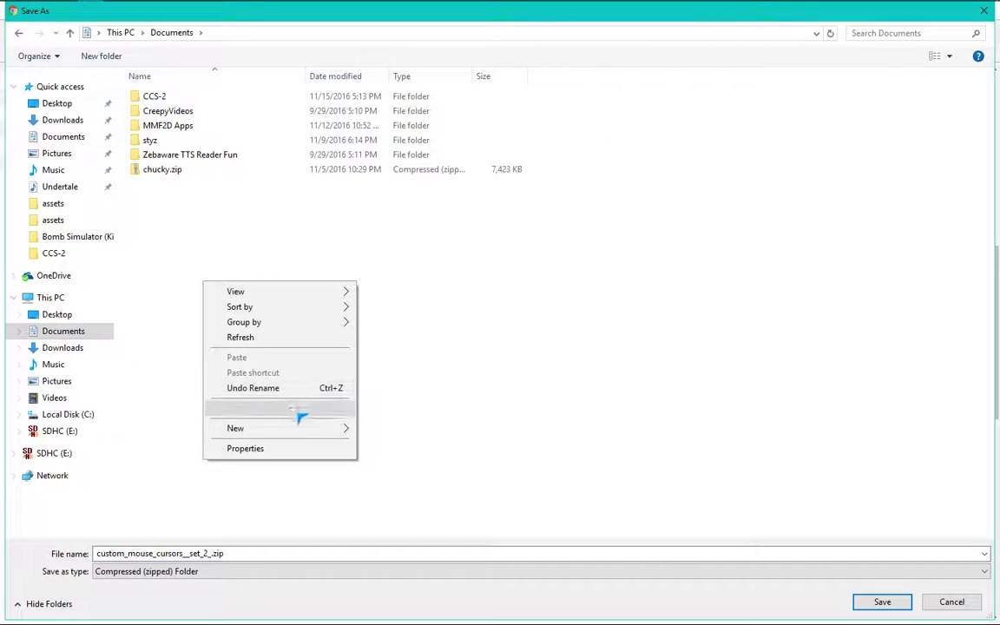
pyautogui.moveTo(337, 426)
pyautogui.click(429, 429)
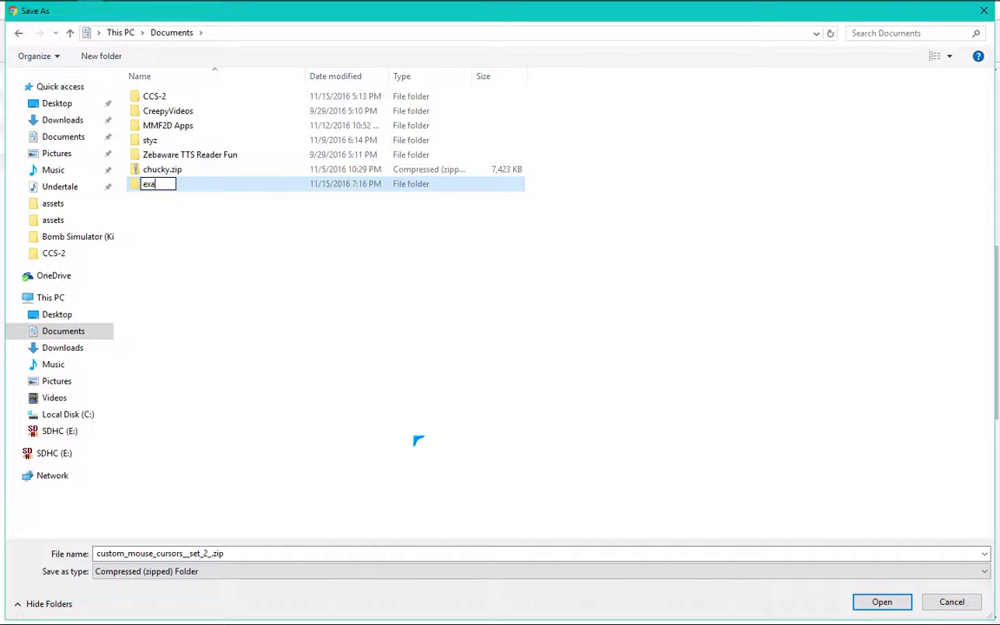
pyautogui.write('example')
pyautogui.press('Return')
pyautogui.press('Return')
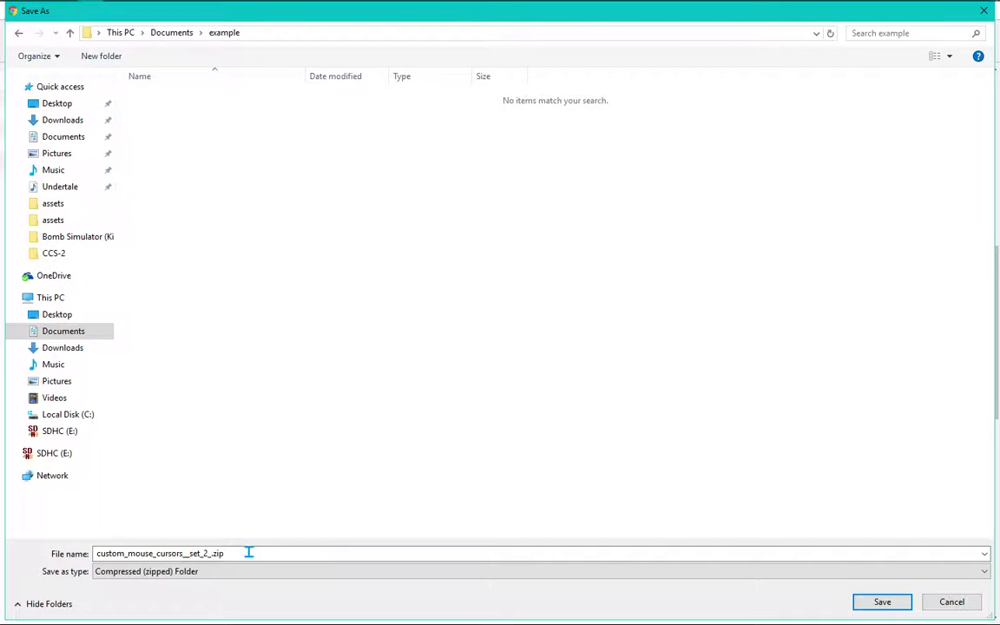
pyautogui.click(882, 602)
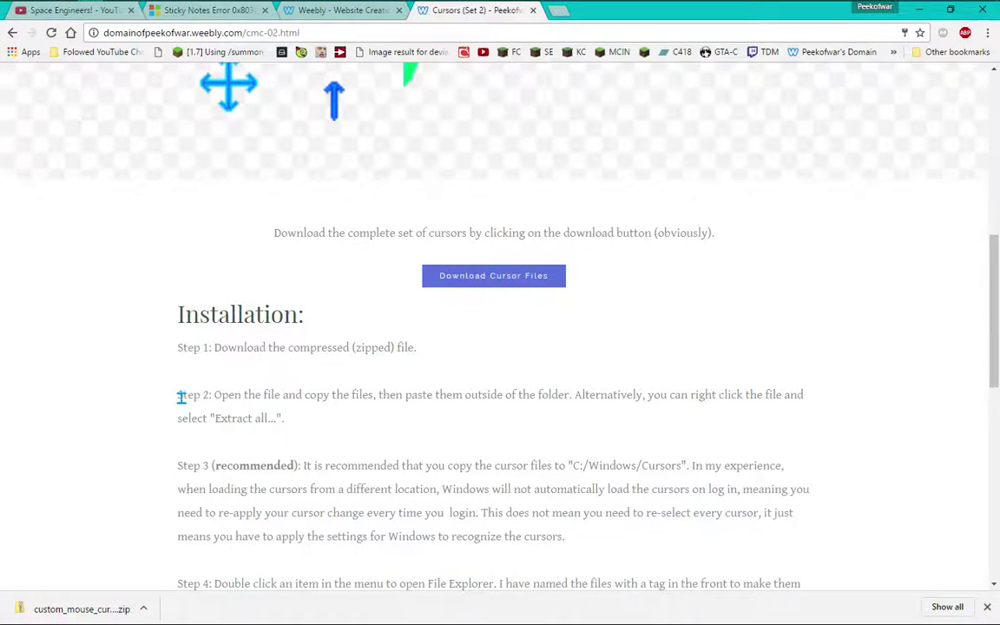
pyautogui.scroll(8, 181, 397)
pyautogui.scroll(-5, 178, 392)
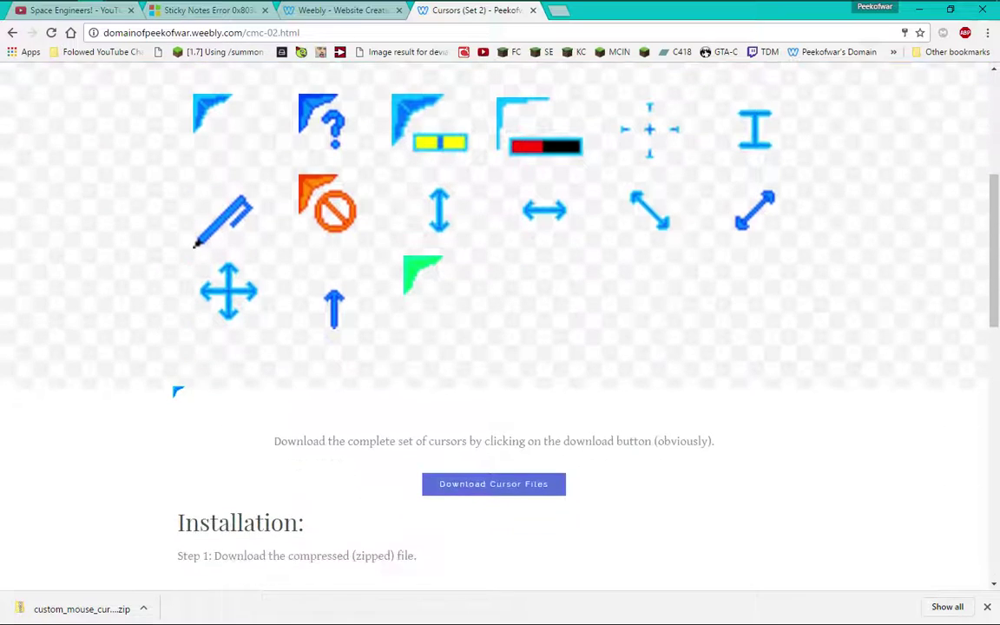
pyautogui.scroll(3, 176, 392)
pyautogui.scroll(-2, 161, 434)
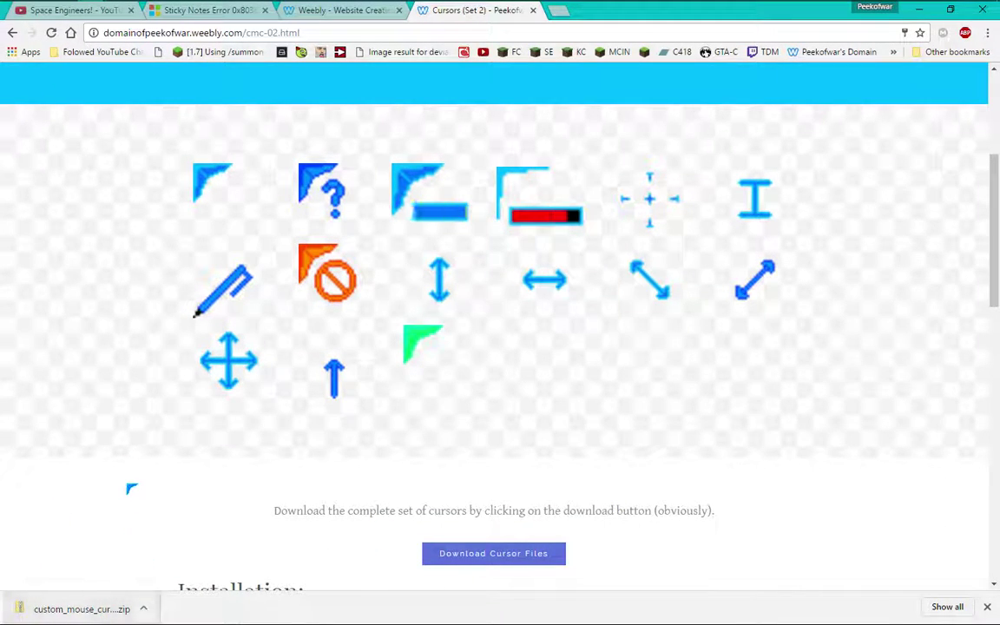
pyautogui.press('super')
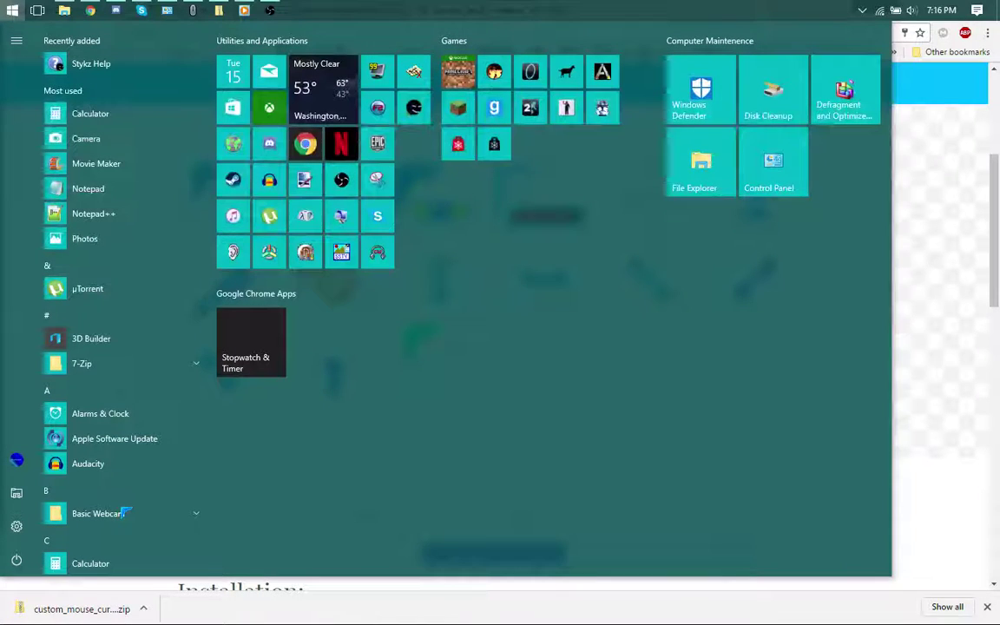
pyautogui.write('c')
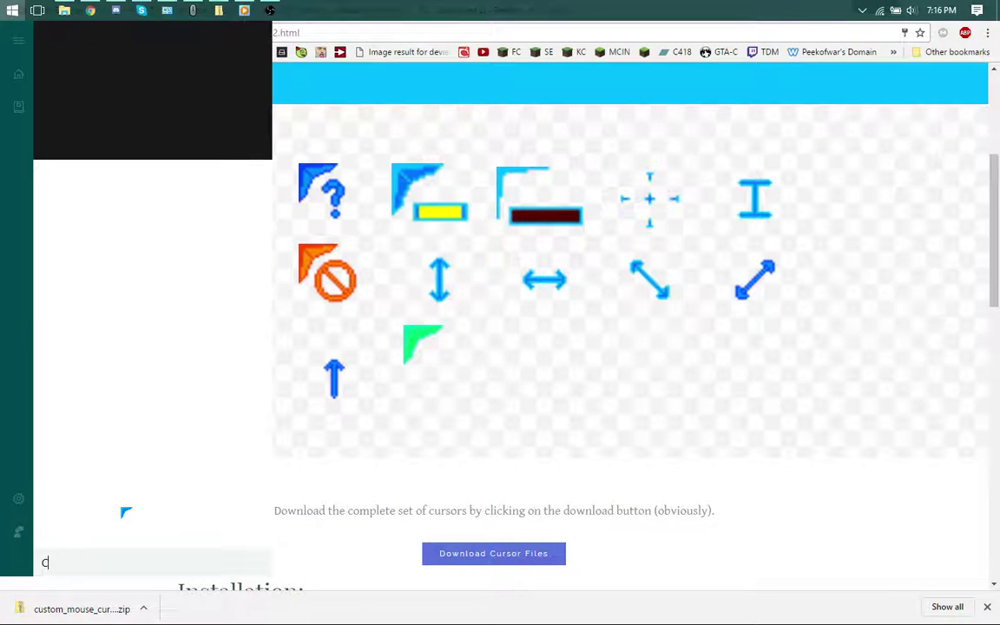
pyautogui.write(':\\user')
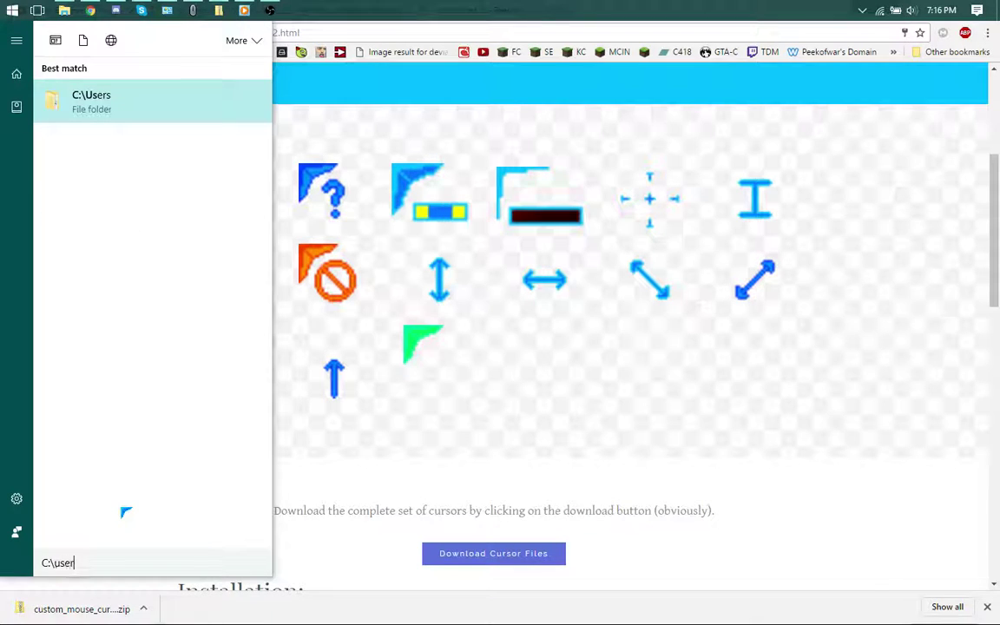
pyautogui.press('Return')
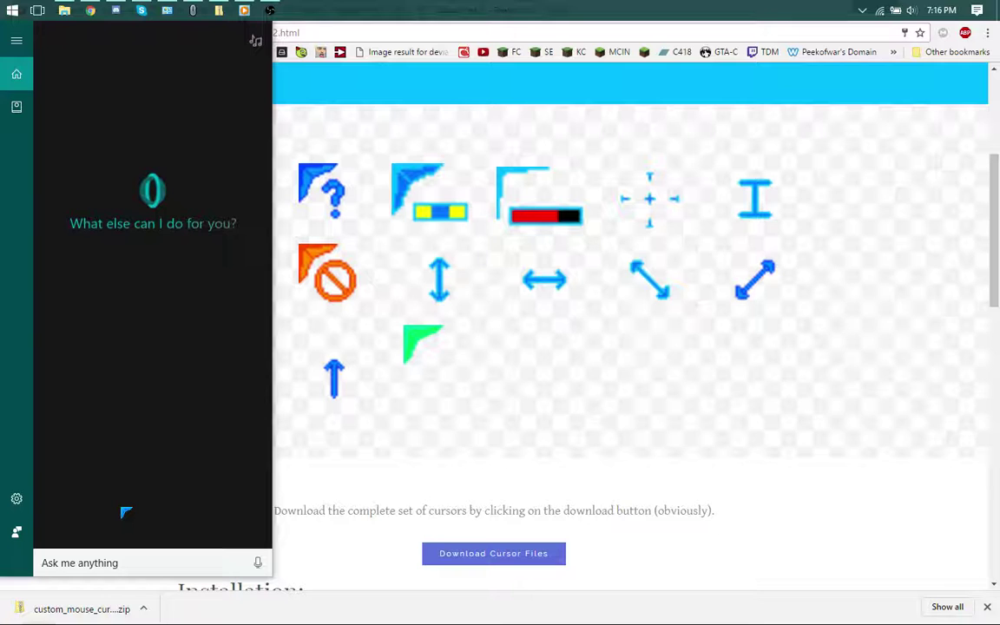
pyautogui.press('Escape')
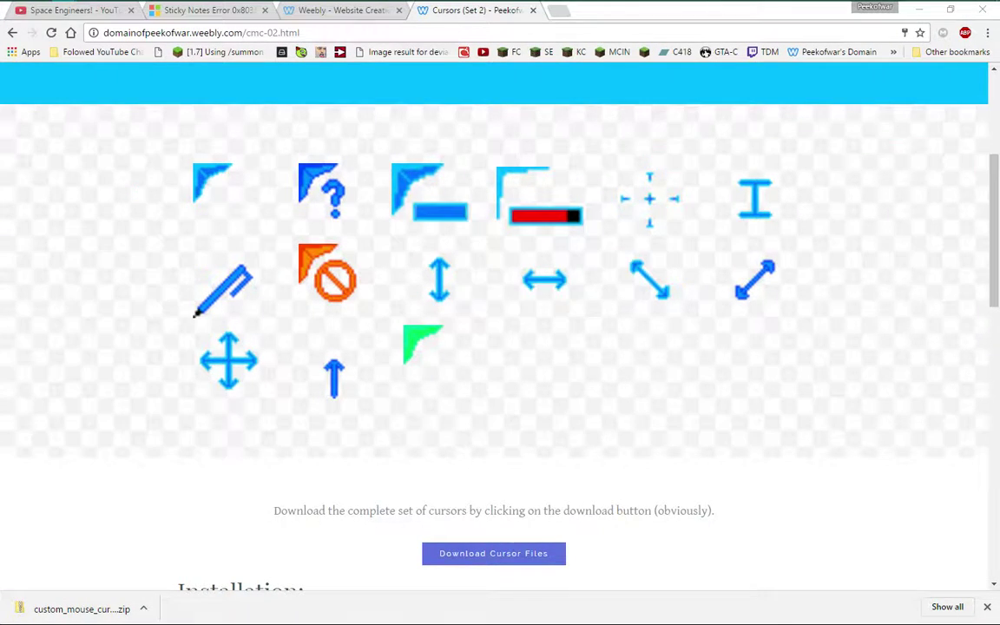
pyautogui.press('super+e')
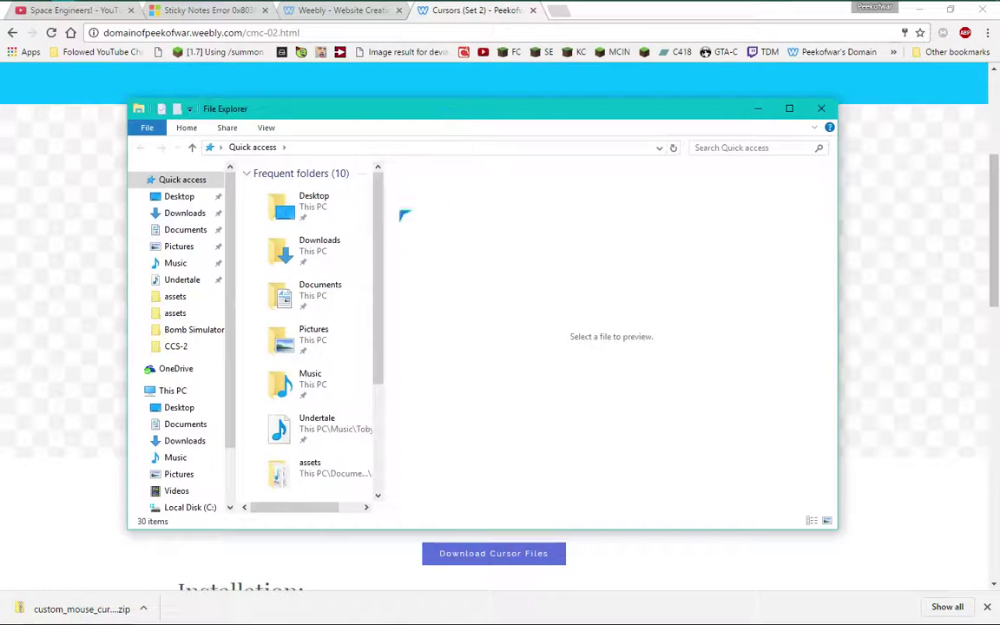
pyautogui.doubleClick(312, 251)
pyautogui.hotkey('alt', 'Left')
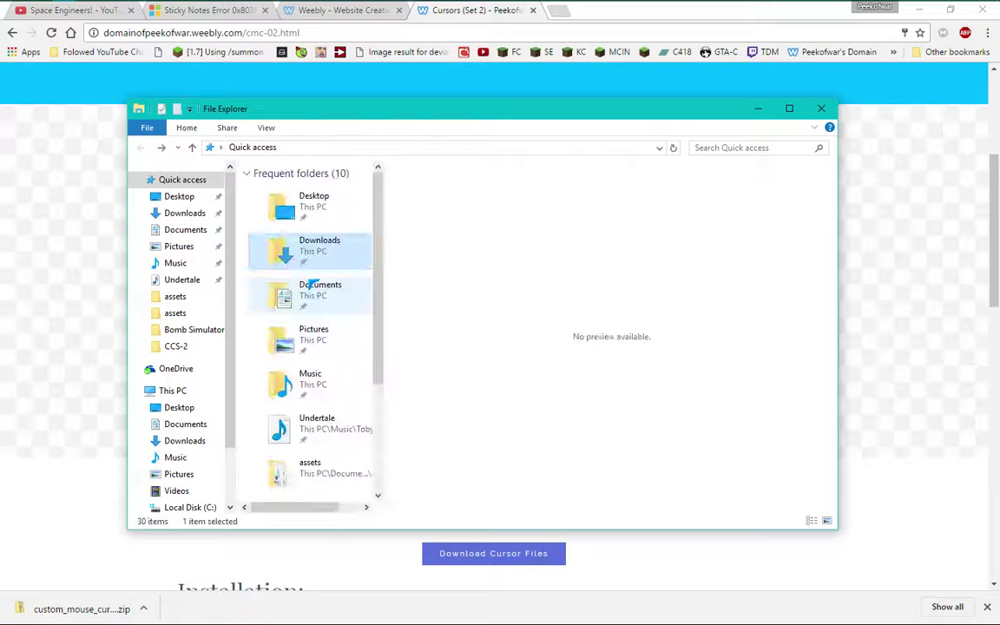
pyautogui.click(822, 109)
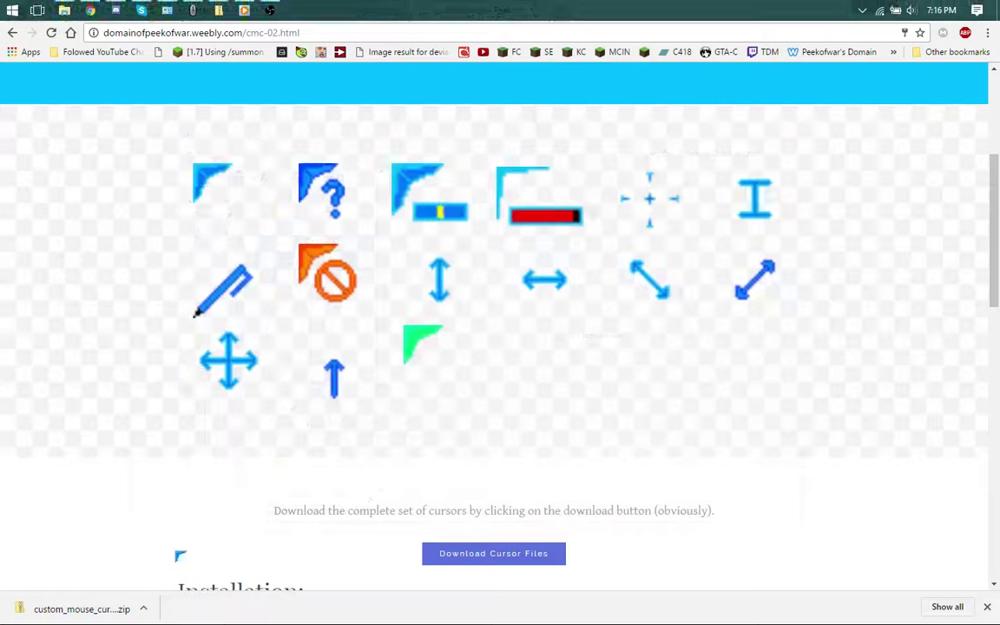
# Open the downloaded cursor set zip archive.
pyautogui.click(68, 610)
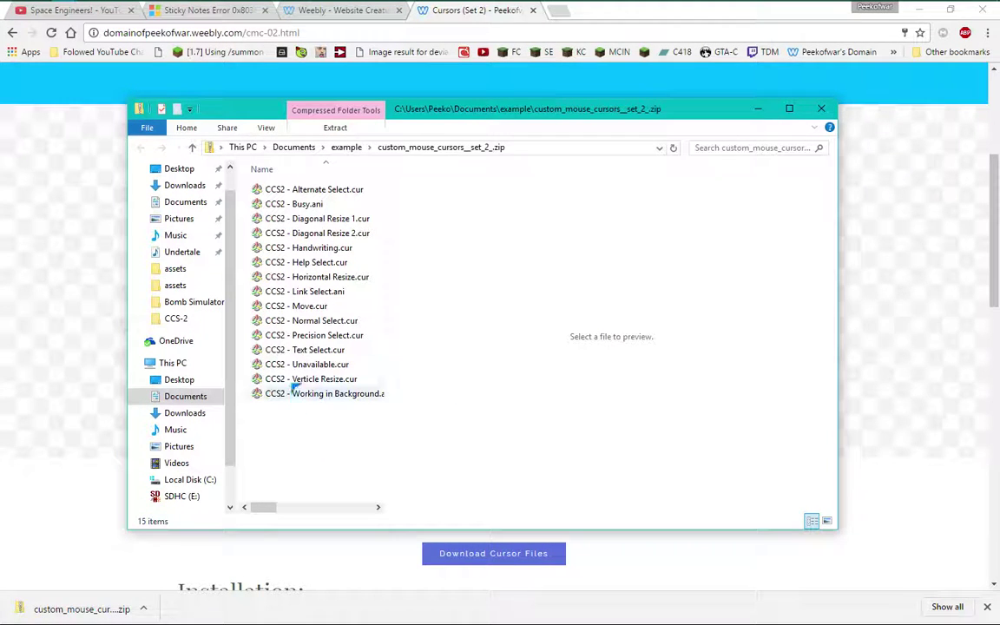
# Move all fifteen CCS2 cursor files out of the zip archive into the example folder.
pyautogui.moveTo(337, 469); pyautogui.dragTo(276, 174)
pyautogui.rightClick(292, 218)
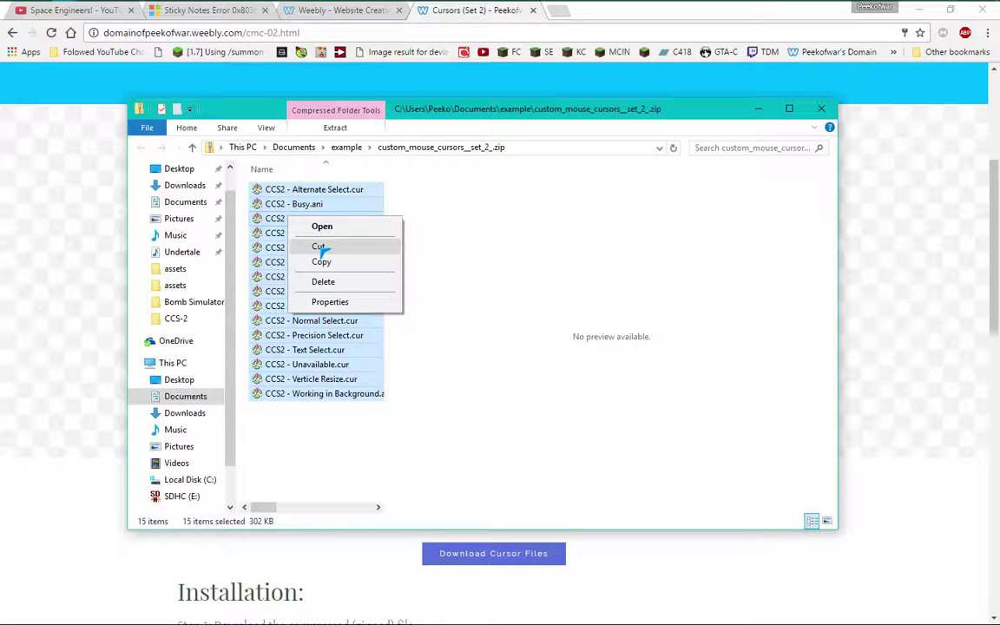
pyautogui.click(319, 247)
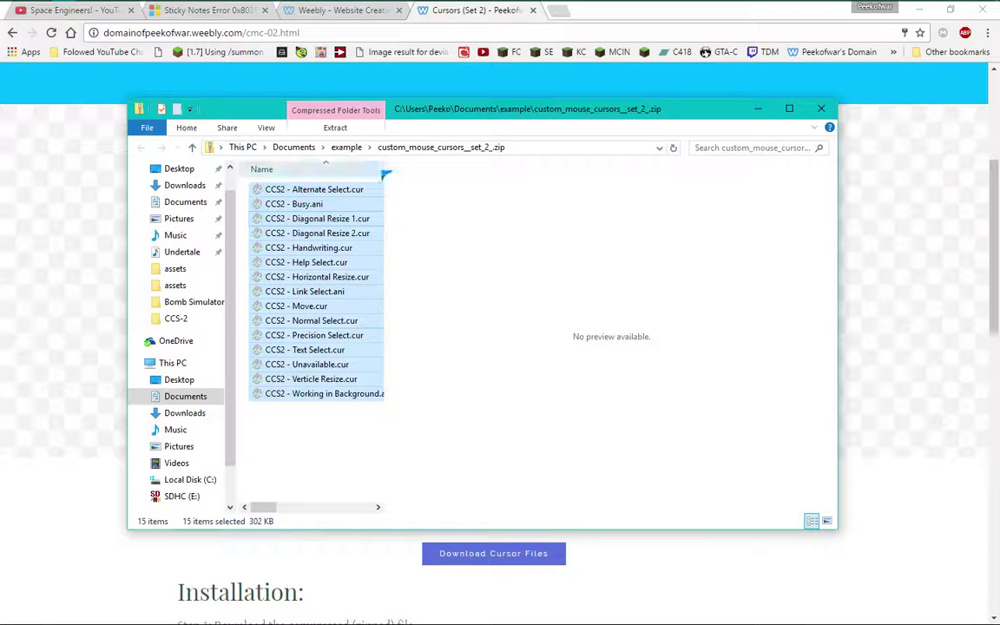
pyautogui.click(349, 147)
pyautogui.rightClick(287, 267)
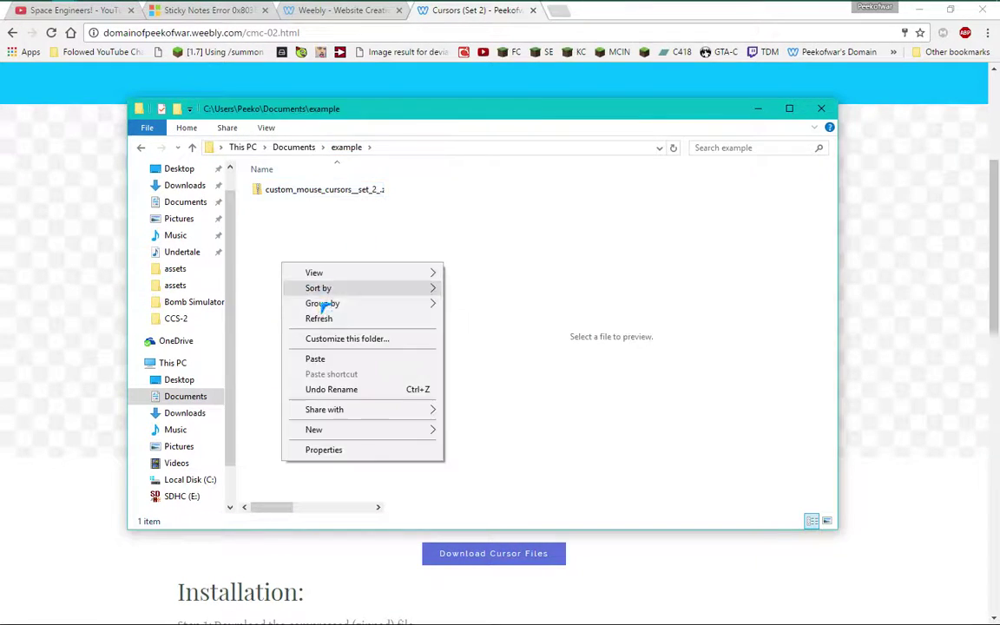
pyautogui.click(355, 357)
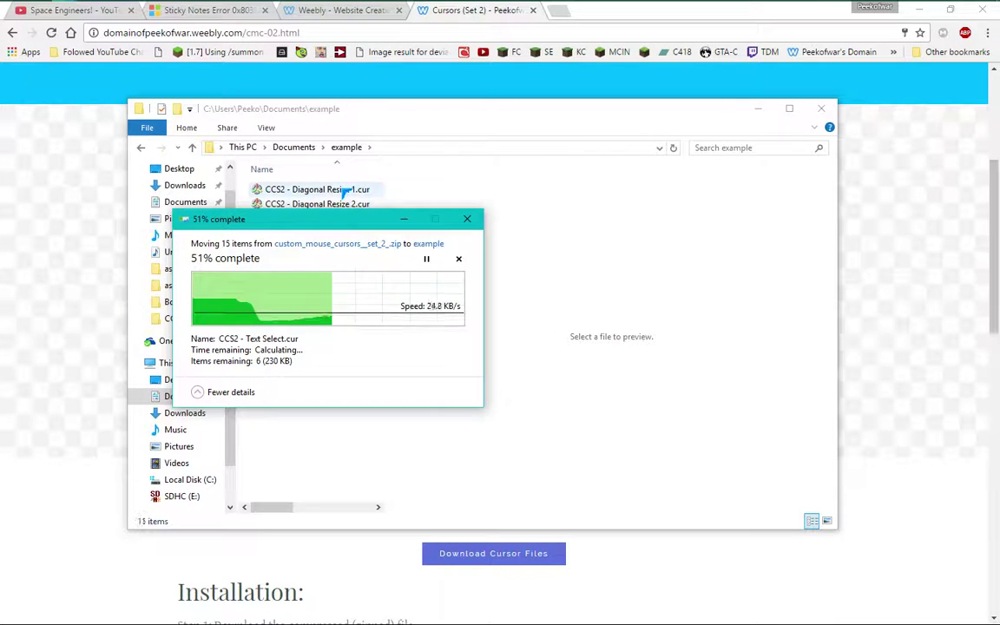
pyautogui.moveTo(354, 220); pyautogui.dragTo(390, 358)
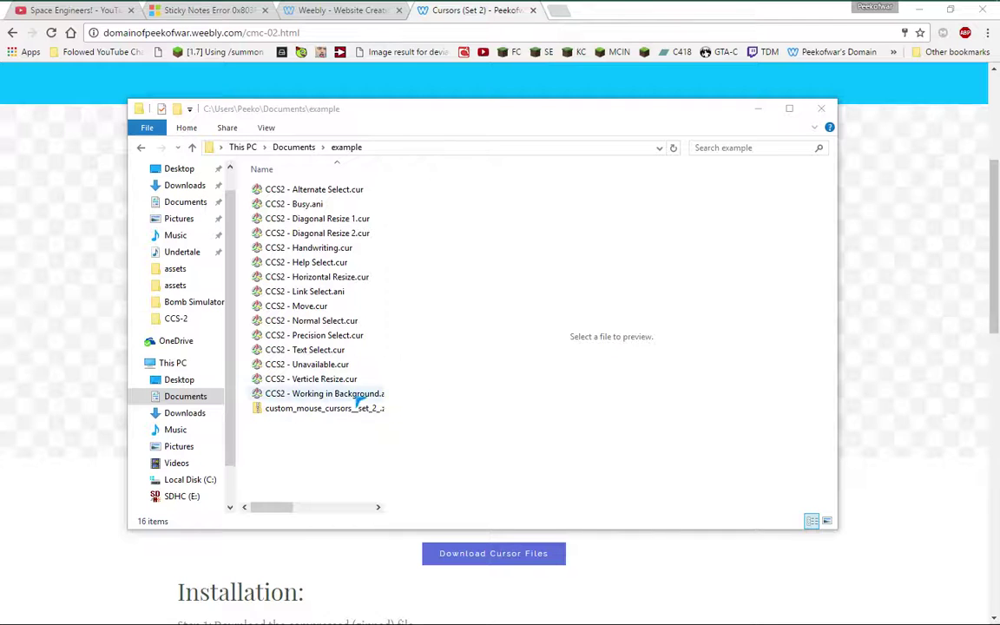
# Permanently delete the emptied custom_mouse_cursors__set_2_.zip archive from the example folder.
pyautogui.click(317, 408)
pyautogui.rightClick(316, 409)
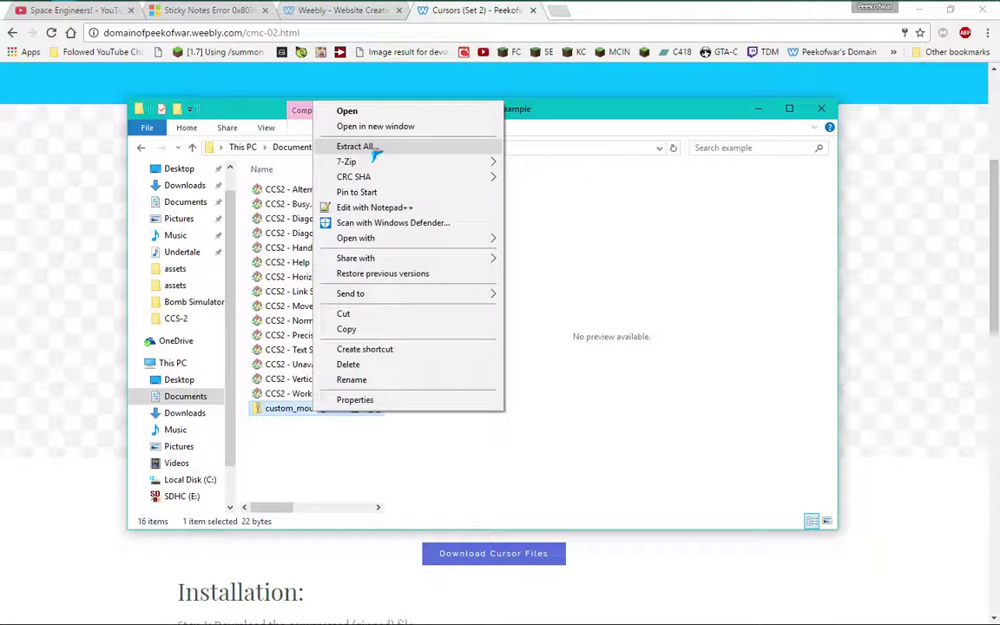
pyautogui.click(386, 455)
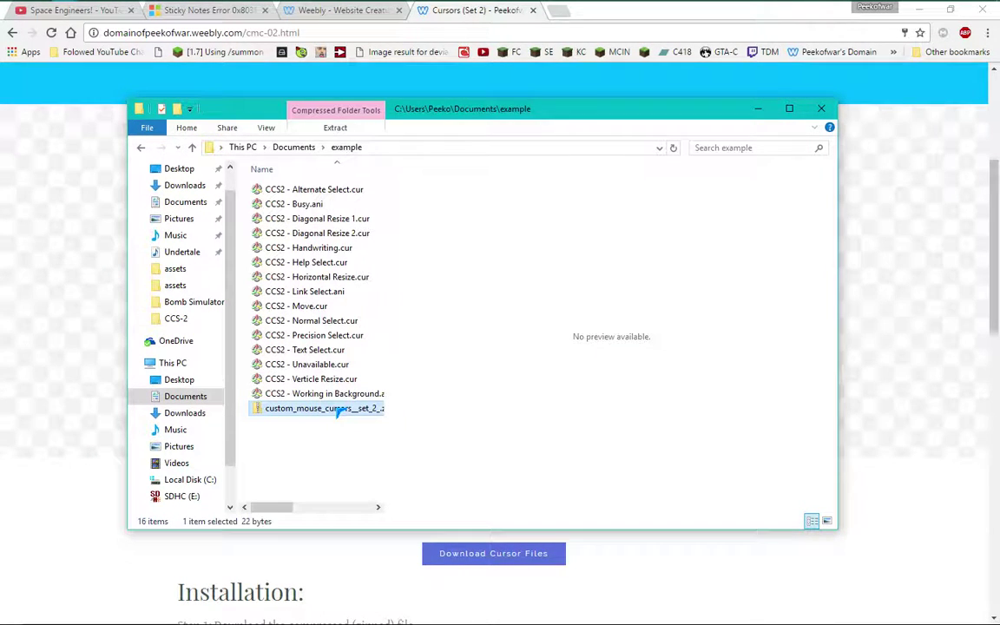
pyautogui.hotkey('shift', 'Delete')
pyautogui.press('Return')
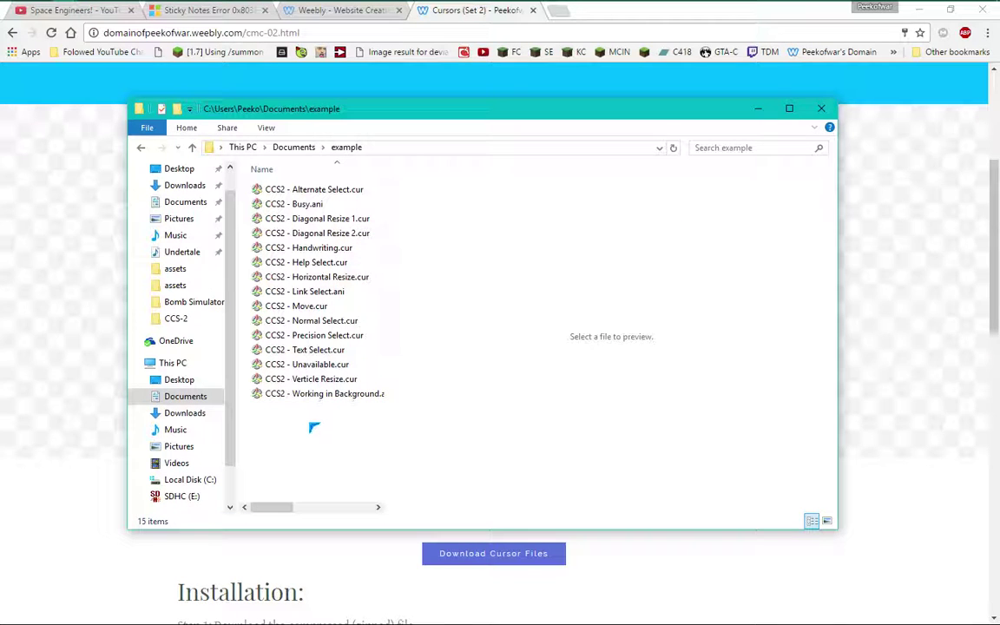
pyautogui.moveTo(304, 419); pyautogui.dragTo(274, 176)
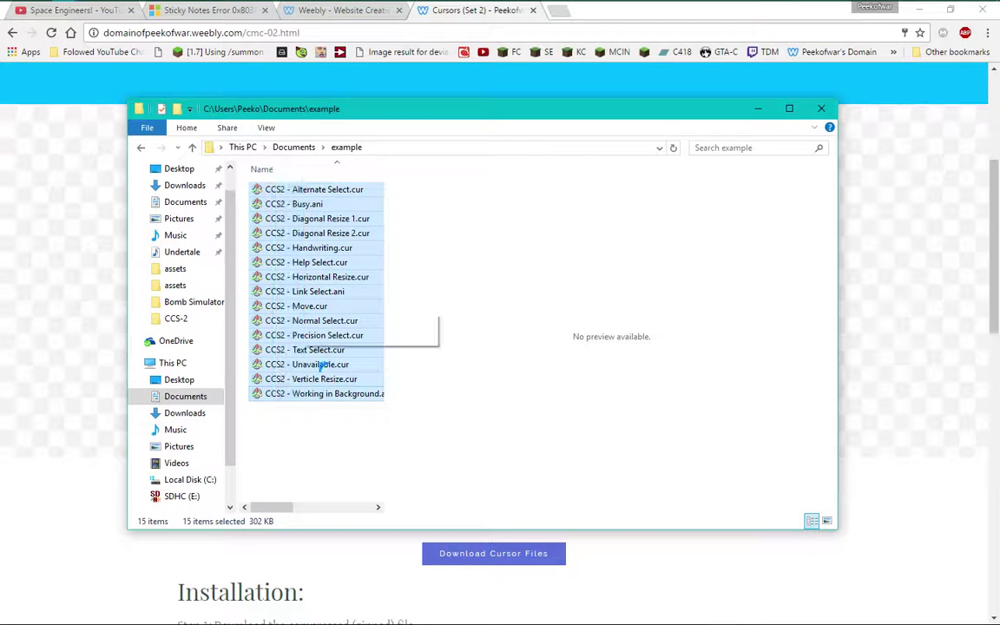
pyautogui.moveTo(323, 432); pyautogui.dragTo(289, 189)
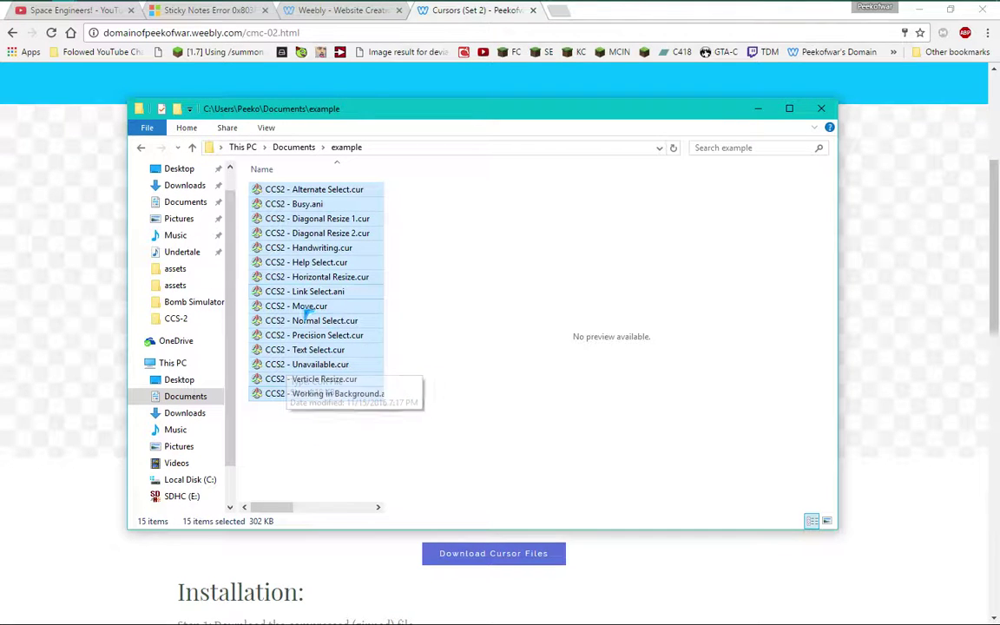
pyautogui.press('super')
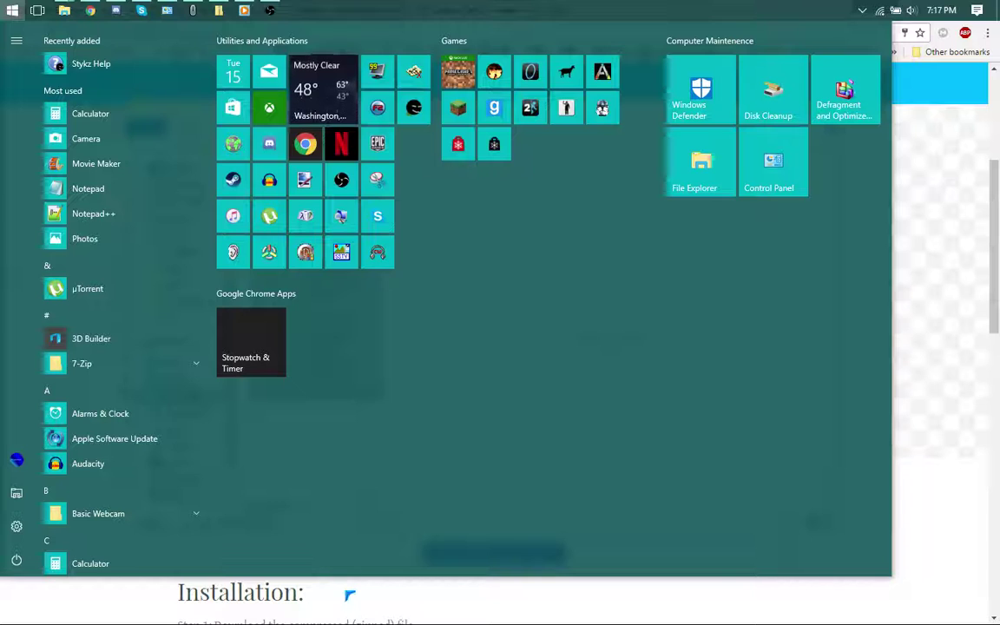
pyautogui.press('super')
pyautogui.hotkey('alt', 'Tab')
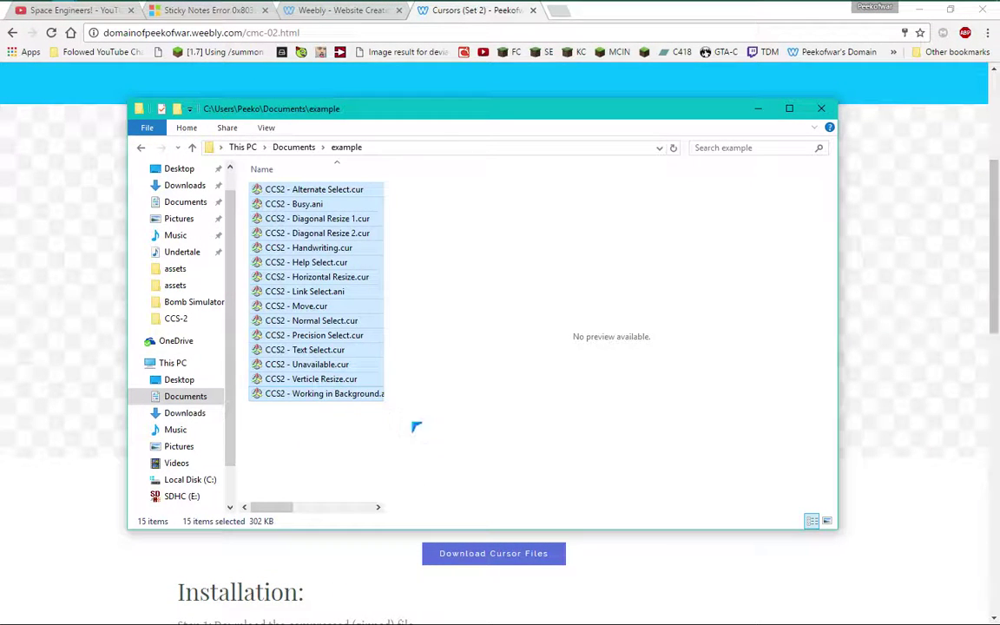
# Maximize the example folder's window and copy all fifteen CCS2 cursor files in it.
pyautogui.press('super+Up')
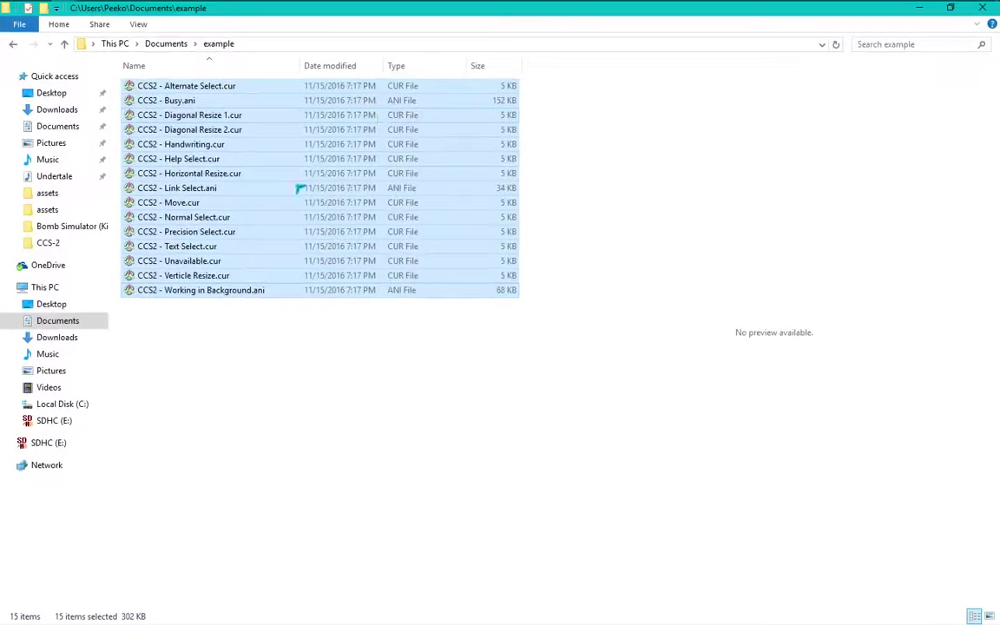
pyautogui.click(265, 367)
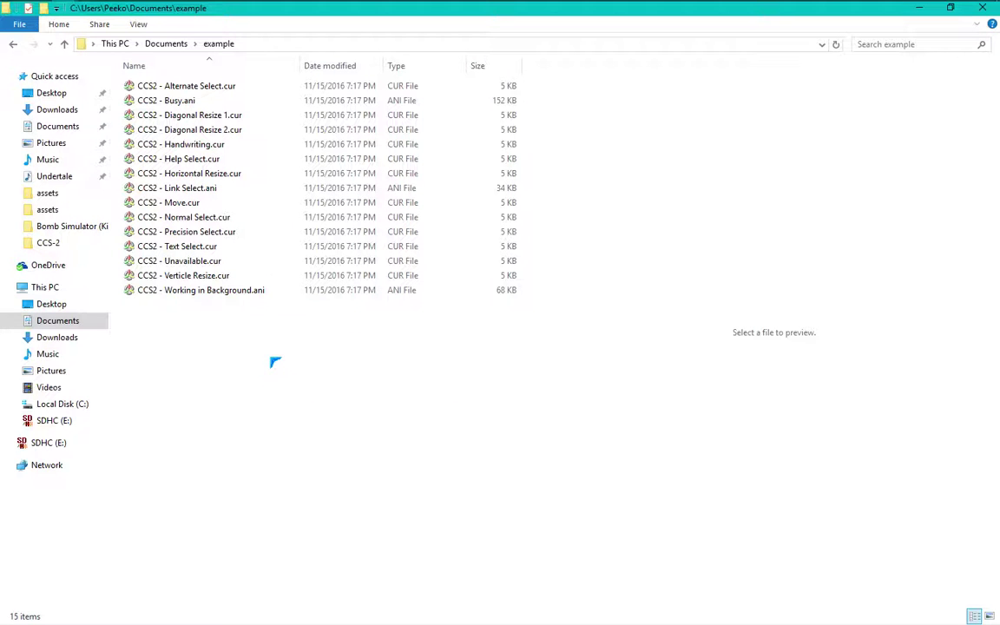
pyautogui.moveTo(252, 379); pyautogui.dragTo(259, 343)
pyautogui.moveTo(188, 321); pyautogui.dragTo(149, 77)
pyautogui.rightClick(197, 159)
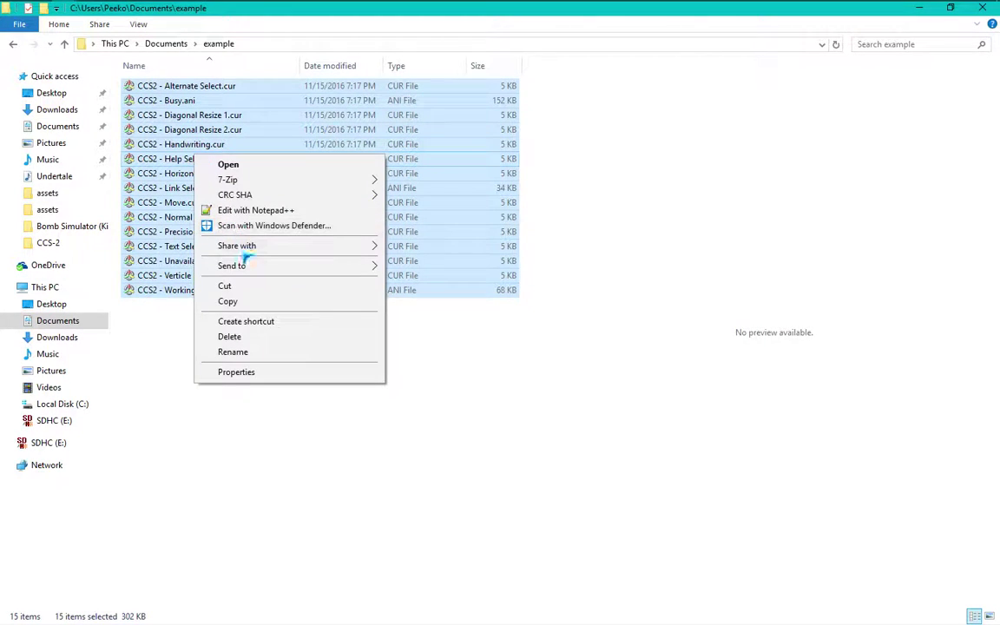
pyautogui.click(261, 304)
pyautogui.click(174, 332)
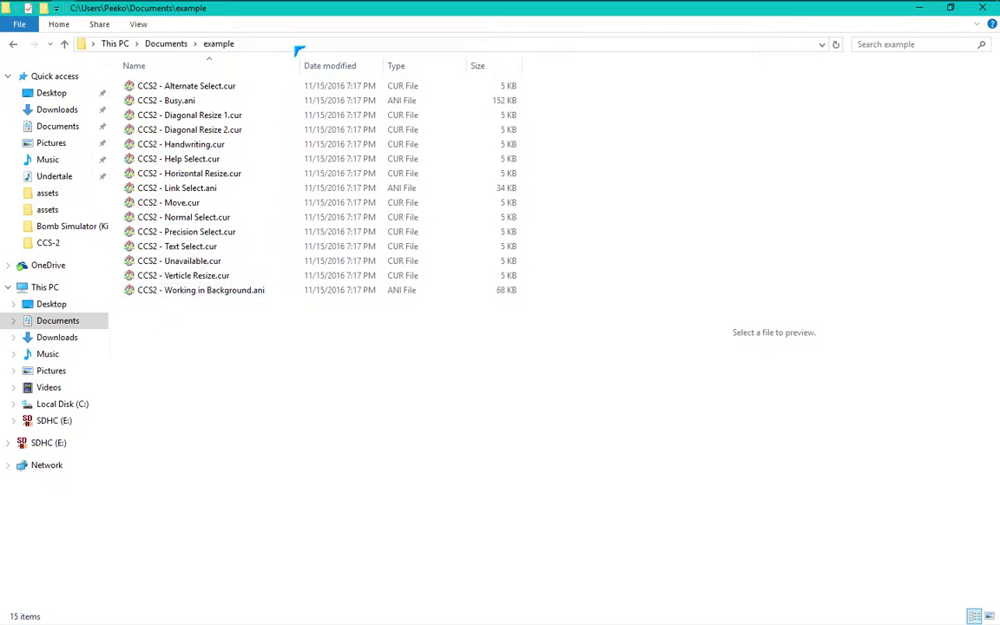
# Go to the Windows folder on Local Disk (C:).
pyautogui.click(267, 45)
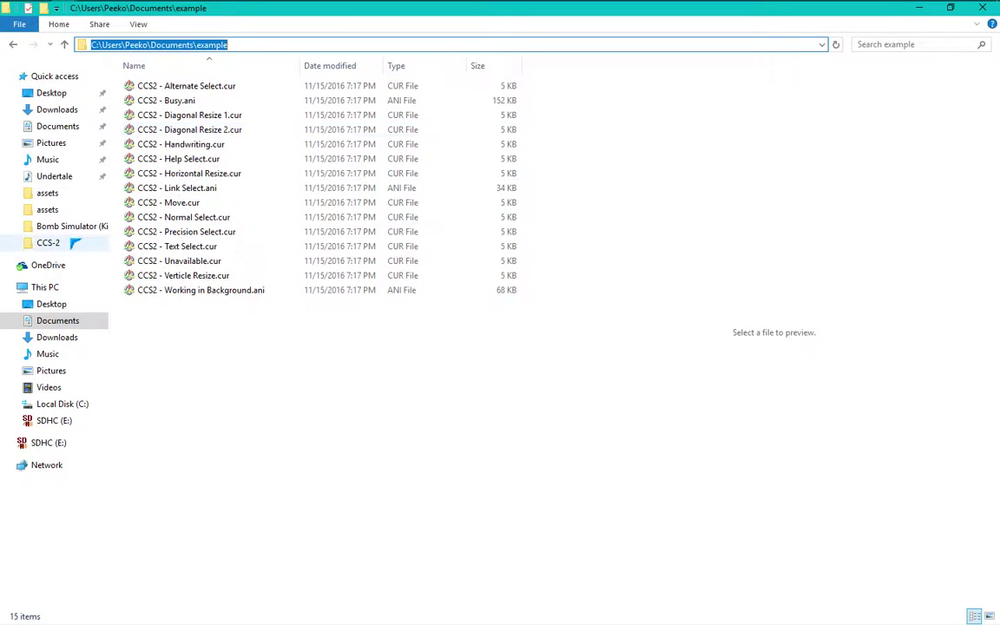
pyautogui.click(69, 288)
pyautogui.doubleClick(186, 214)
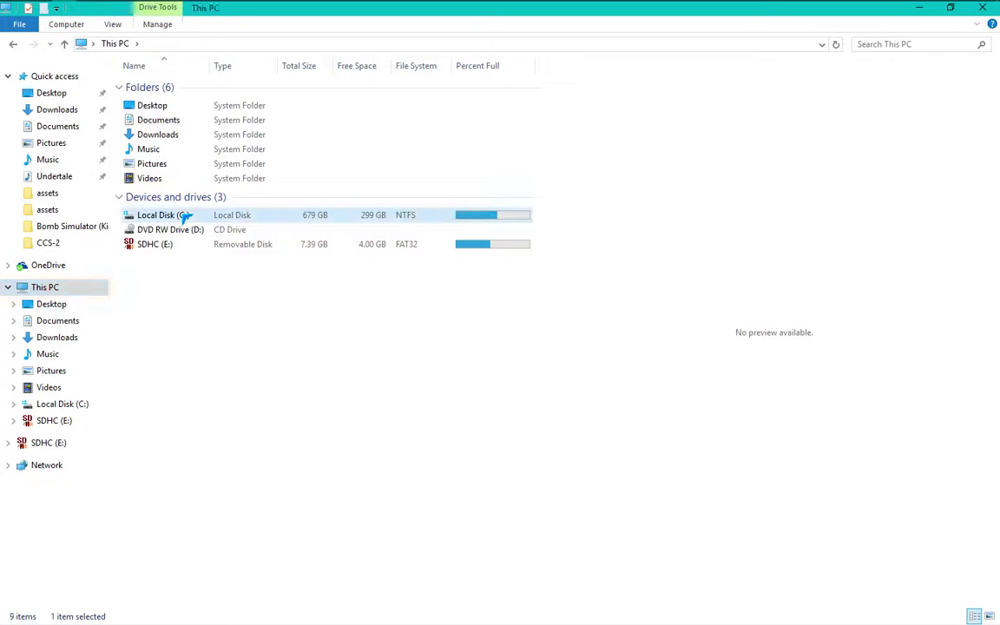
pyautogui.doubleClick(174, 219)
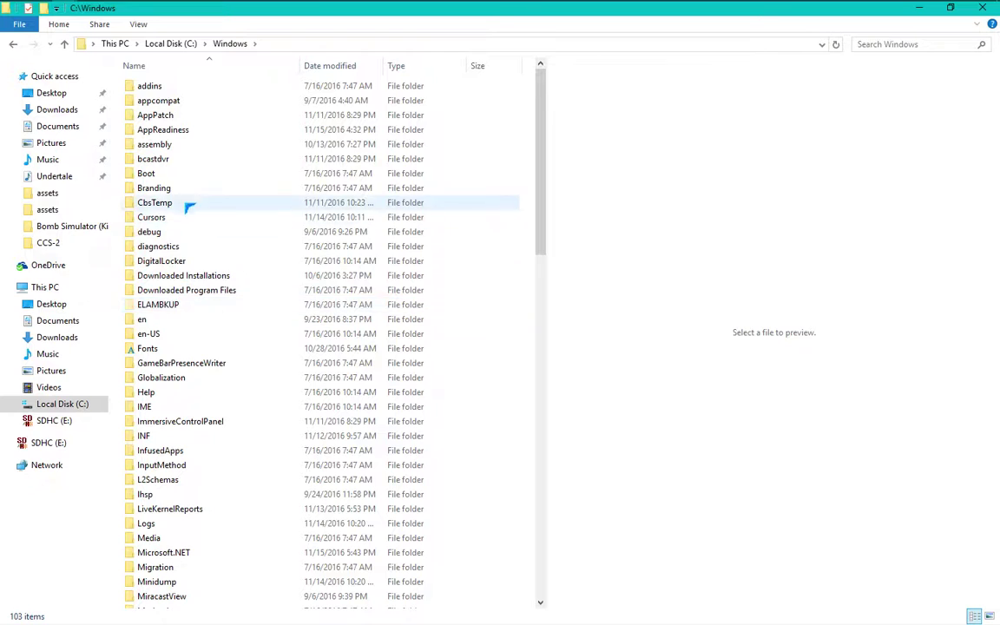
# Locate the Cursors folder among the contents of C:\Windows and open it.
pyautogui.scroll(-13, 203, 298)
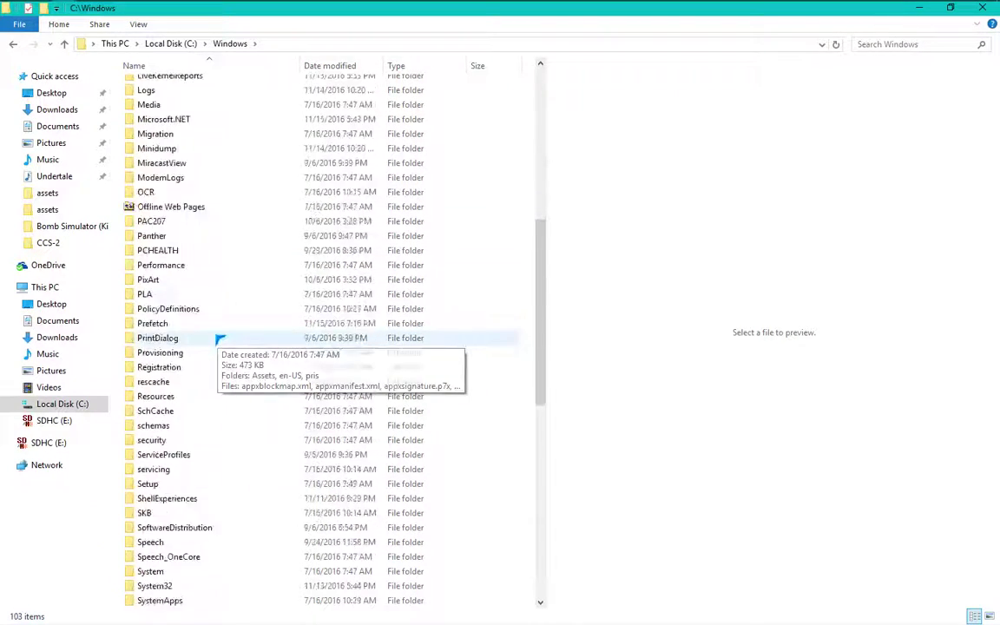
pyautogui.scroll(-4, 218, 337)
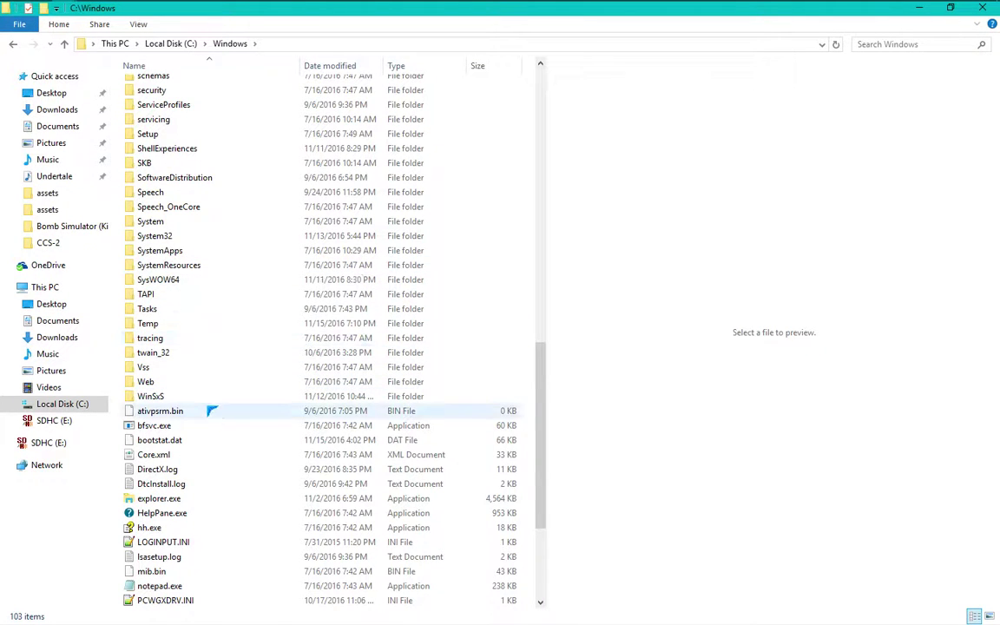
pyautogui.scroll(4, 196, 334)
pyautogui.scroll(13, 196, 330)
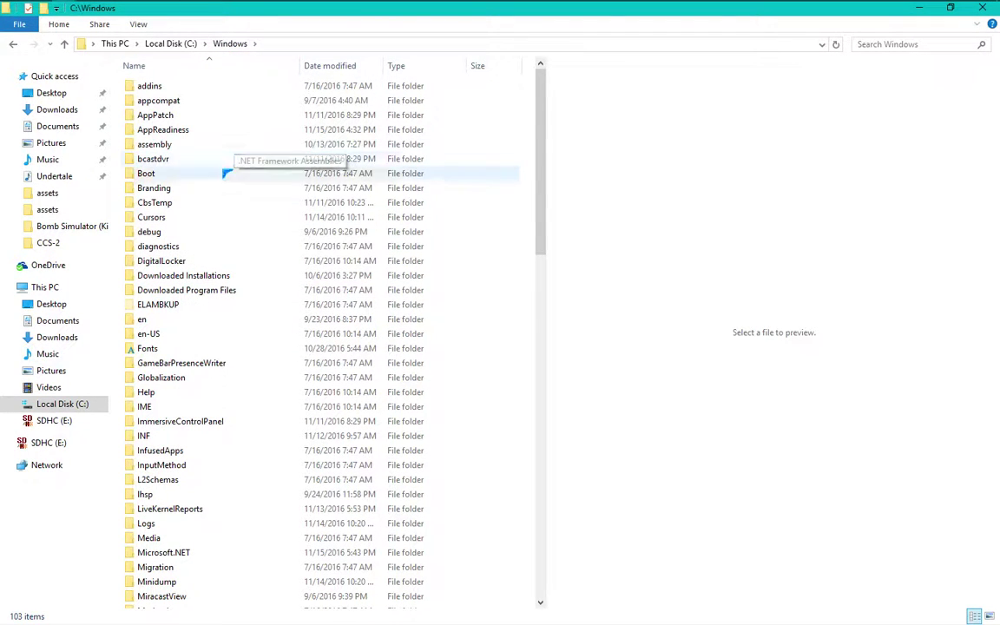
pyautogui.click(187, 221)
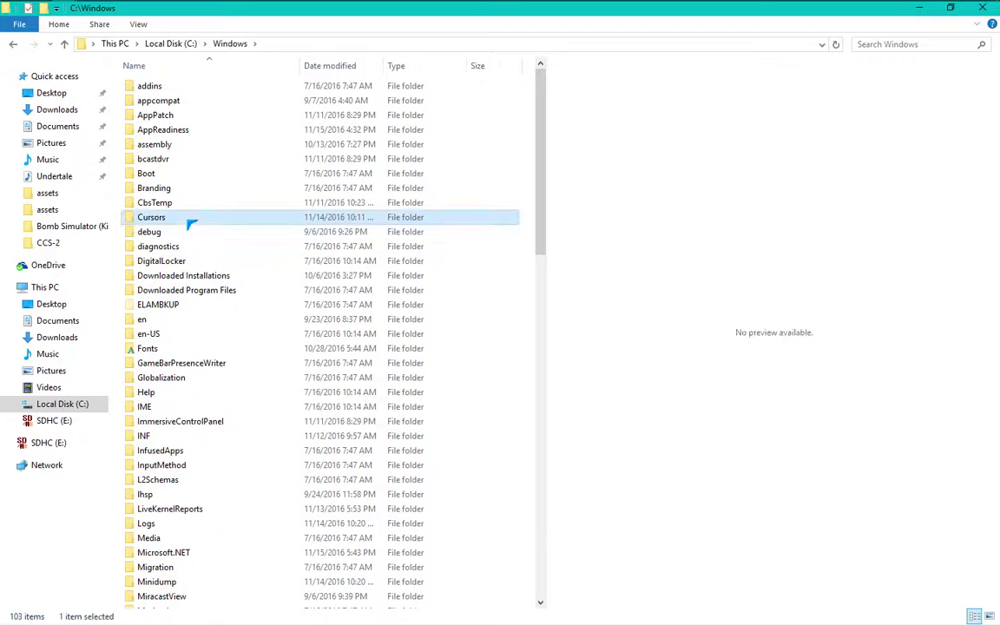
pyautogui.click(166, 65)
pyautogui.click(165, 66)
pyautogui.click(275, 43)
pyautogui.doubleClick(174, 218)
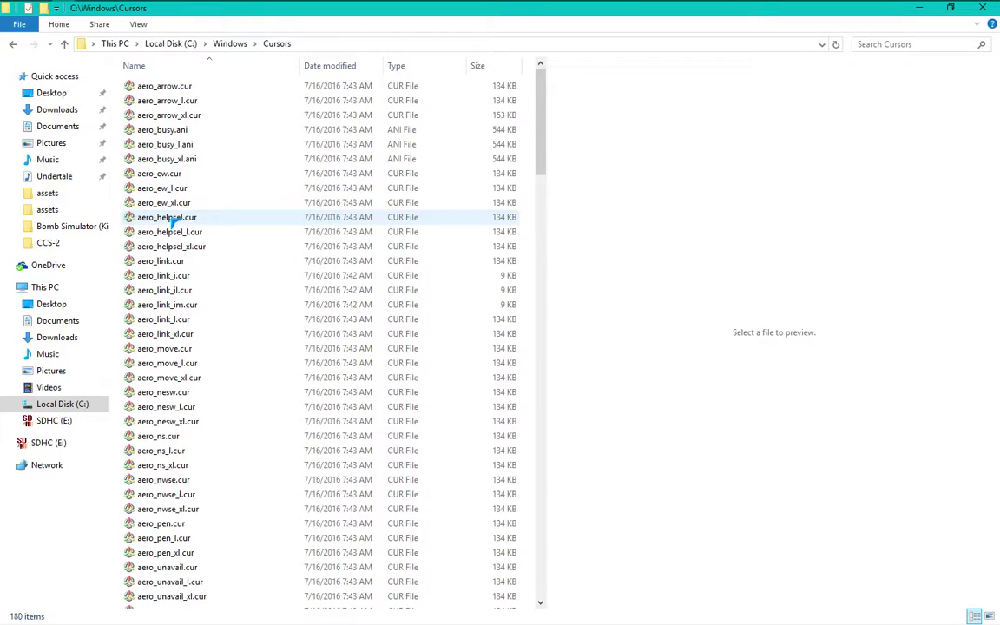
# Paste the copied CCS2 cursor files into C:\Windows\Cursors, choosing to replace the files with the same names.
pyautogui.scroll(-18, 213, 134)
pyautogui.scroll(-8, 214, 134)
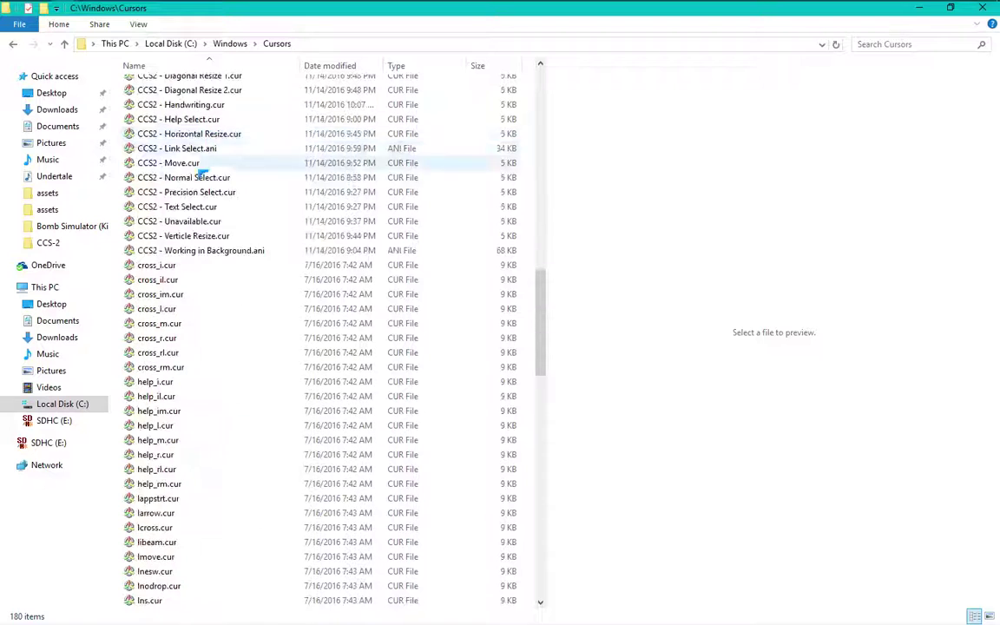
pyautogui.scroll(1, 208, 174)
pyautogui.scroll(1, 212, 257)
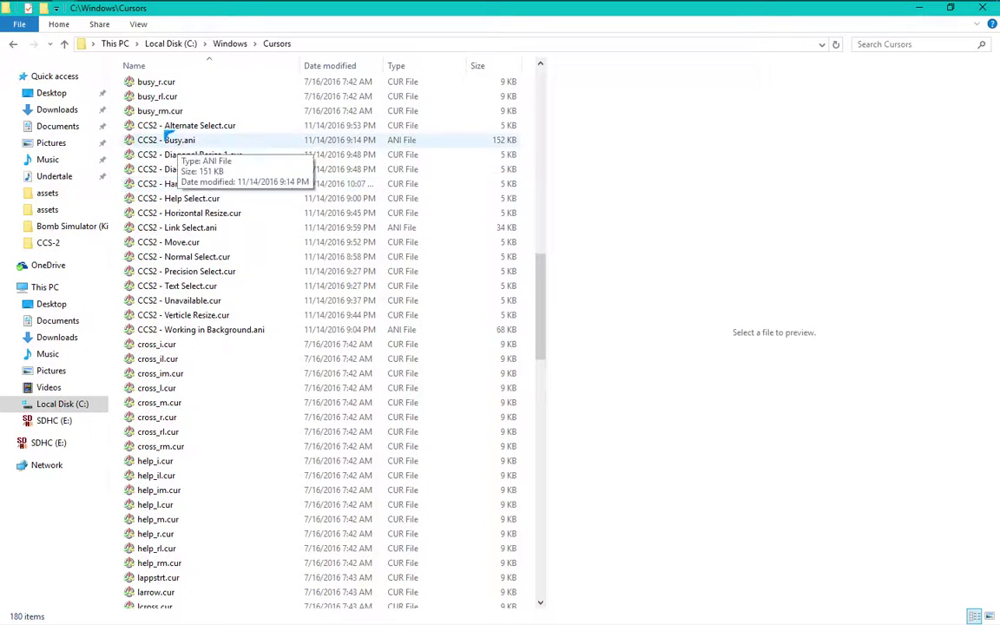
pyautogui.rightClick(113, 149)
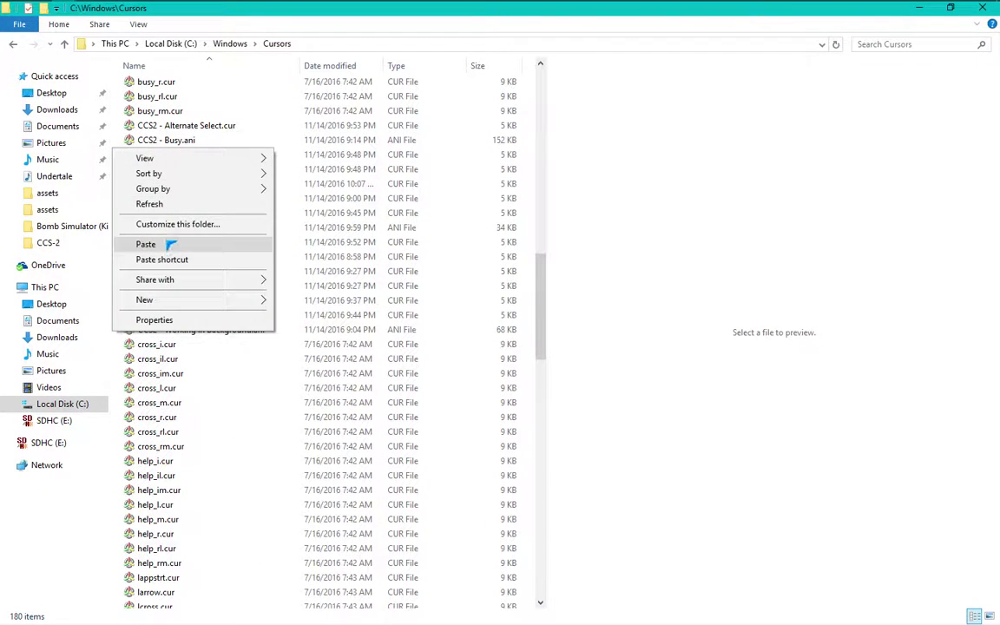
pyautogui.click(167, 245)
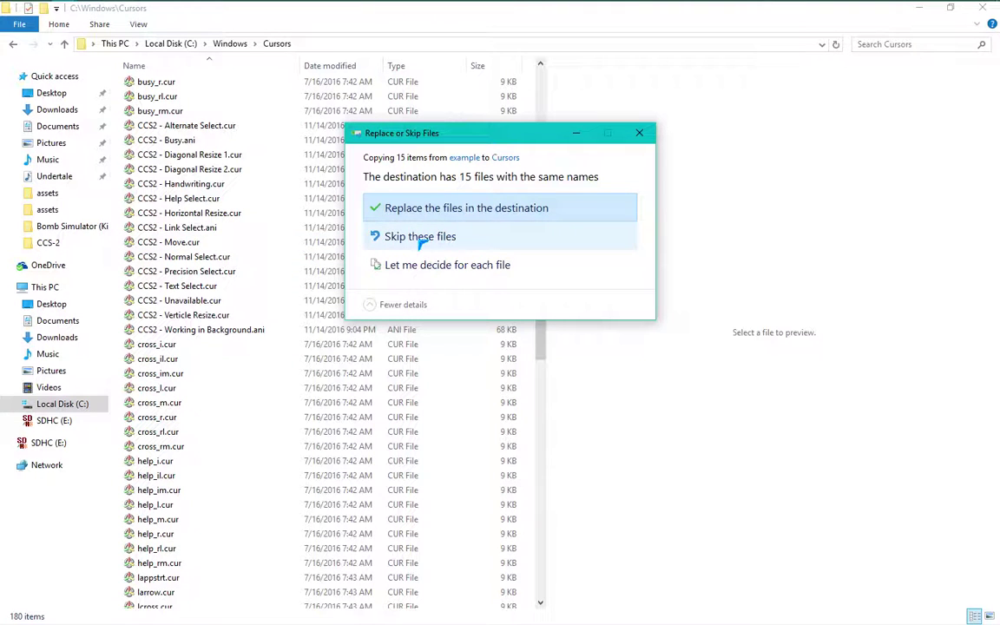
pyautogui.click(408, 212)
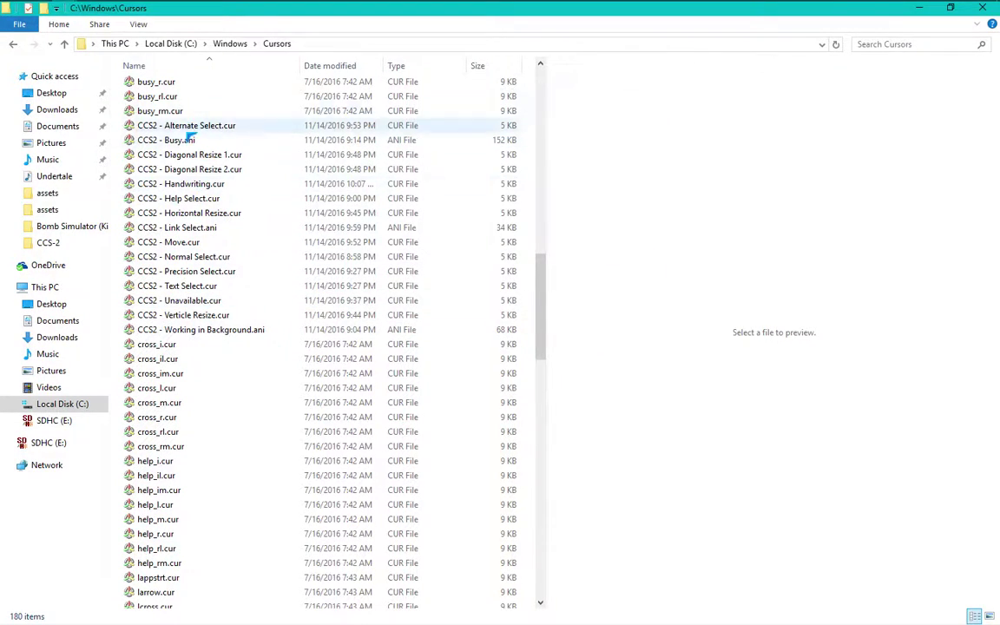
pyautogui.click(210, 330)
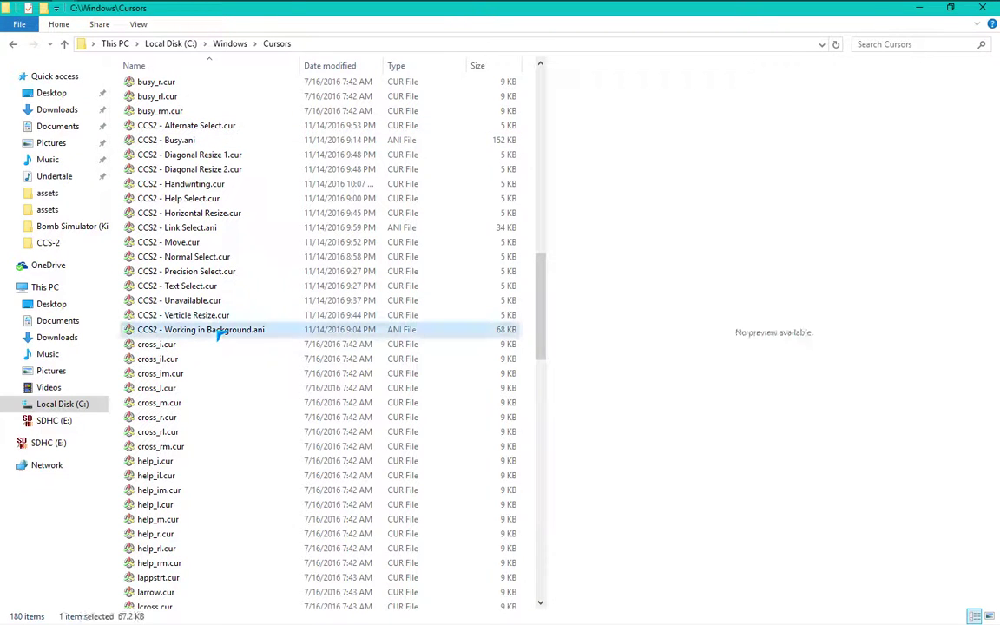
pyautogui.keyDown('shift'); pyautogui.click(205, 126); pyautogui.keyUp('shift')
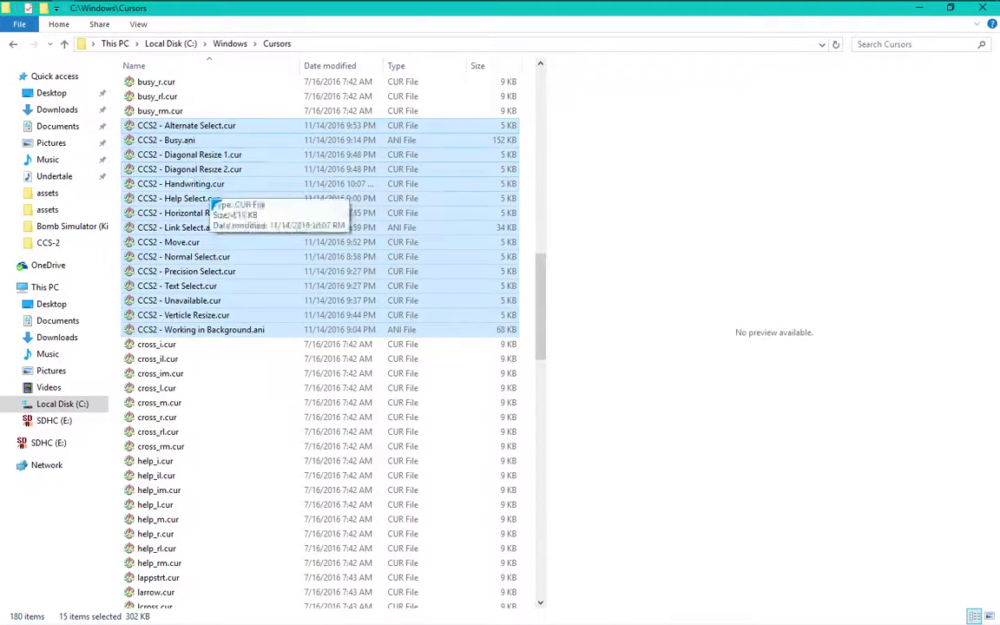
pyautogui.scroll(2, 193, 252)
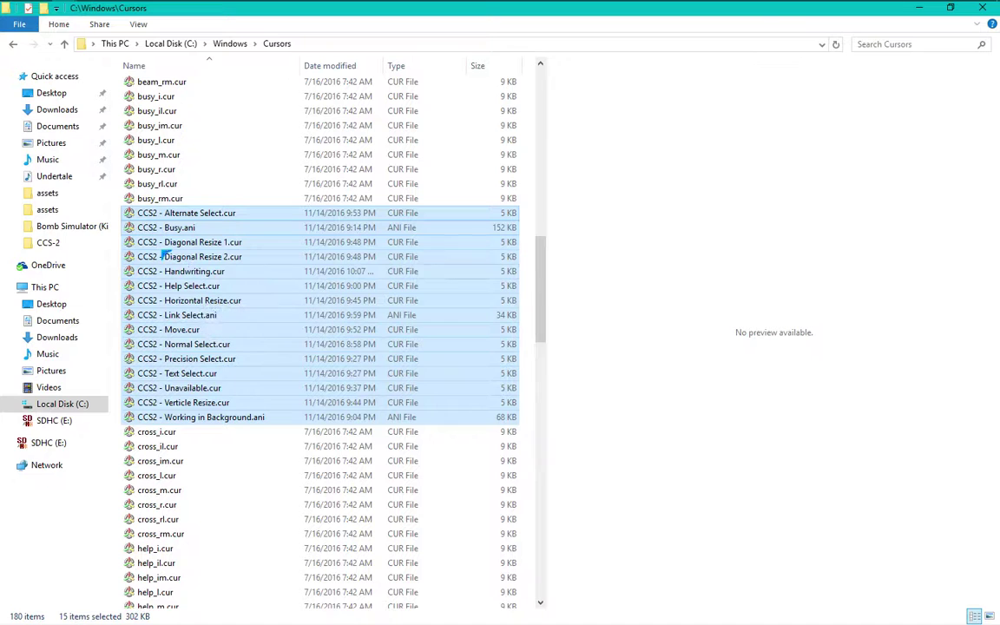
pyautogui.hotkey('ctrl', 'v')
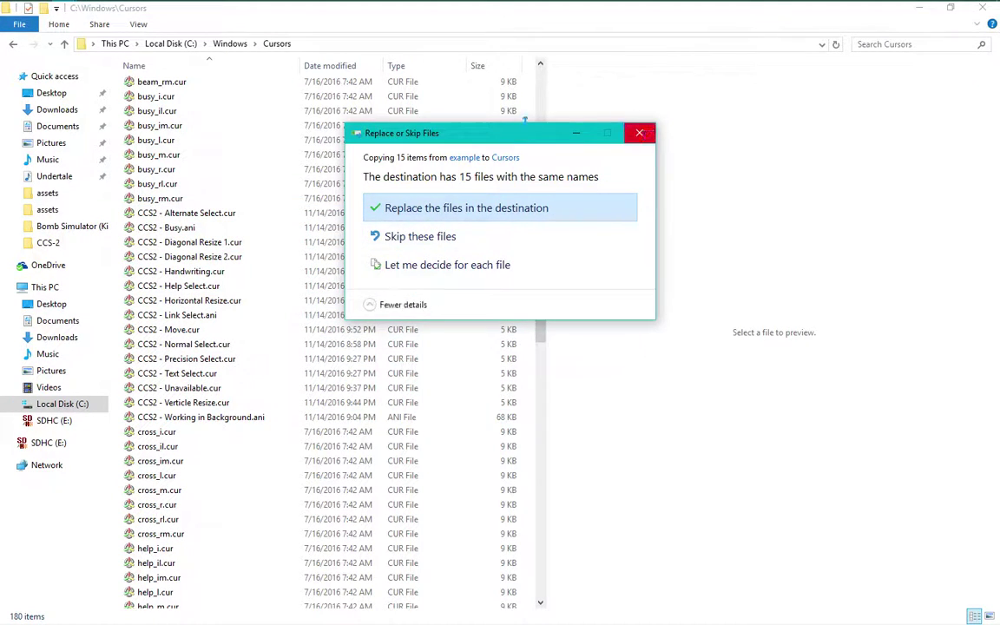
pyautogui.click(639, 133)
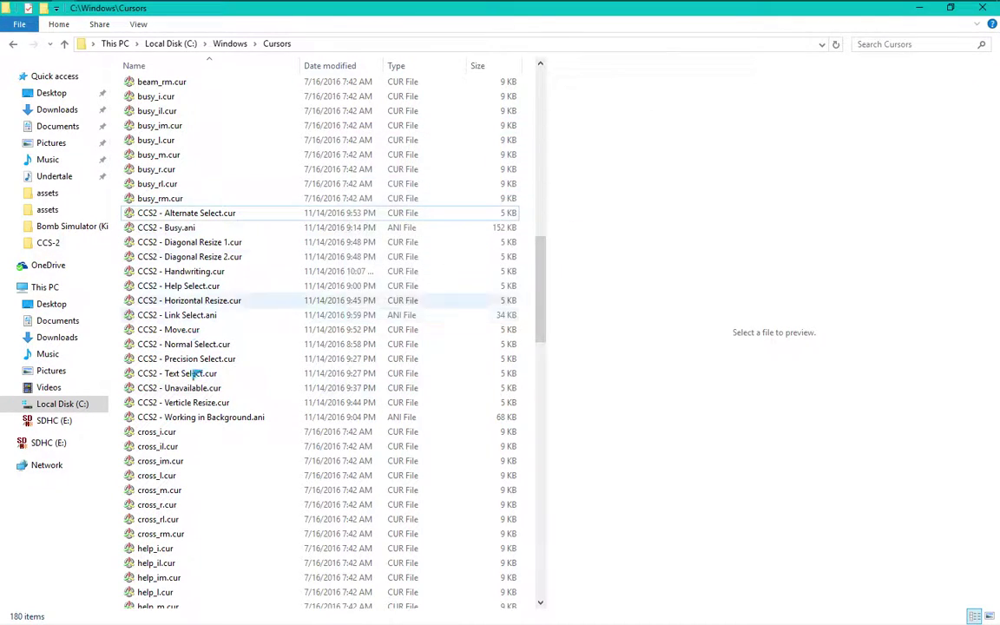
pyautogui.click(170, 216)
pyautogui.click(170, 215)
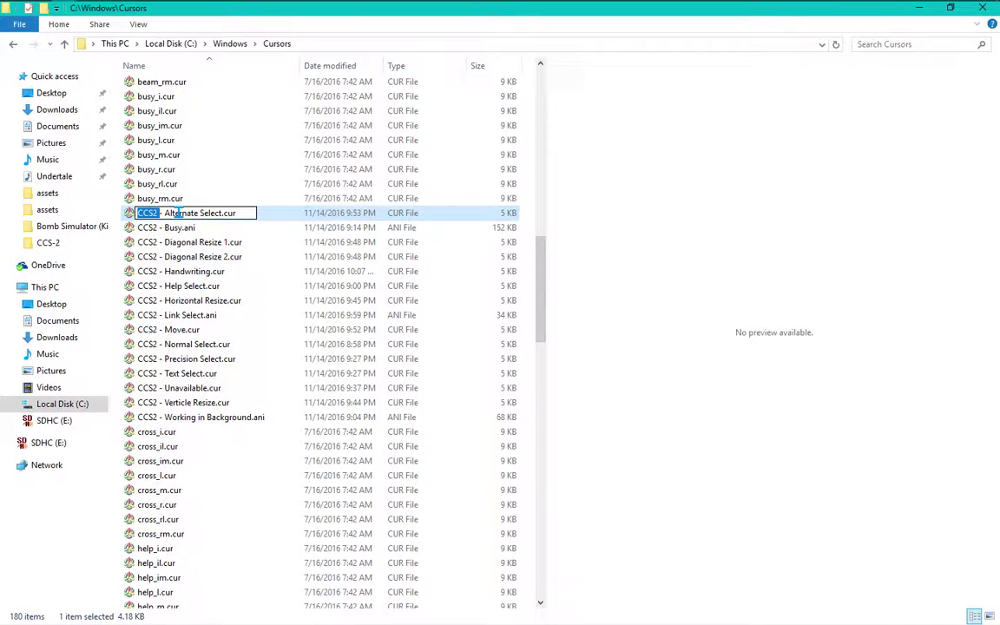
pyautogui.click(182, 213)
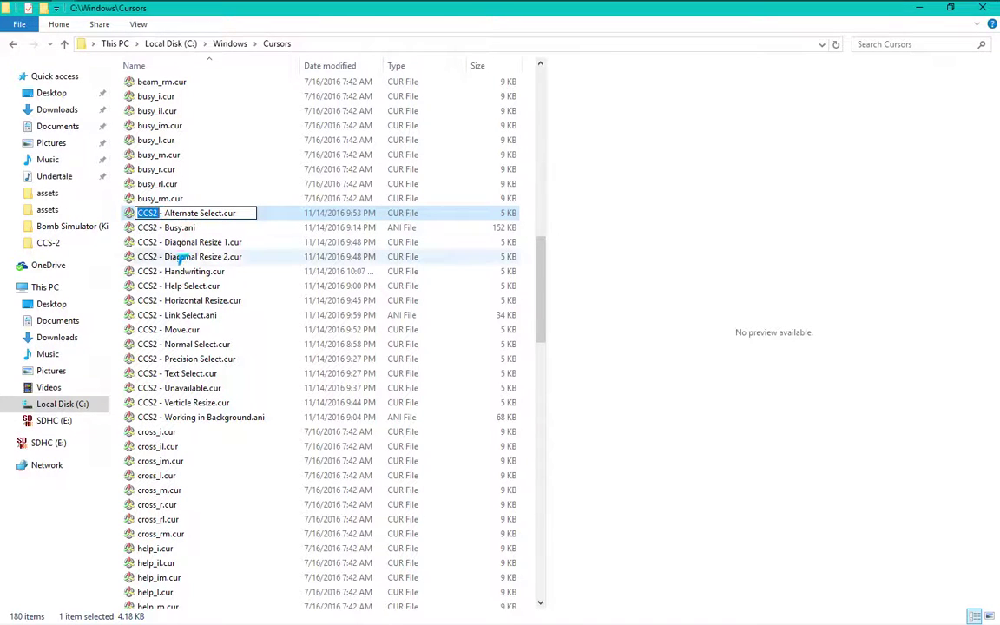
pyautogui.click(592, 324)
# Open the mouse pointer settings from Control Panel's Personalization page and move the Mouse Properties window clear of the page behind it.
pyautogui.press('super')
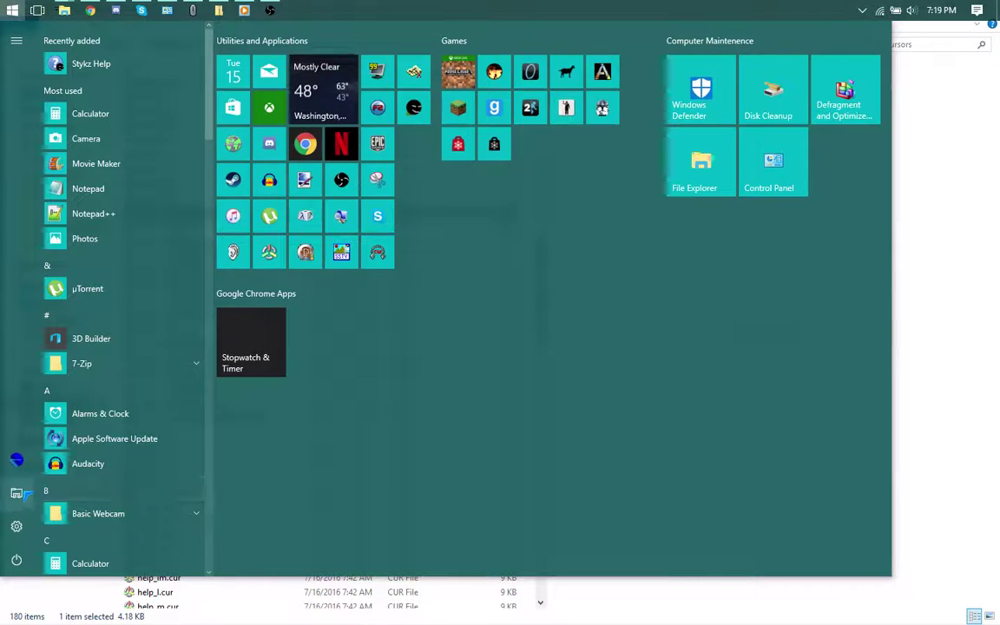
pyautogui.click(773, 165)
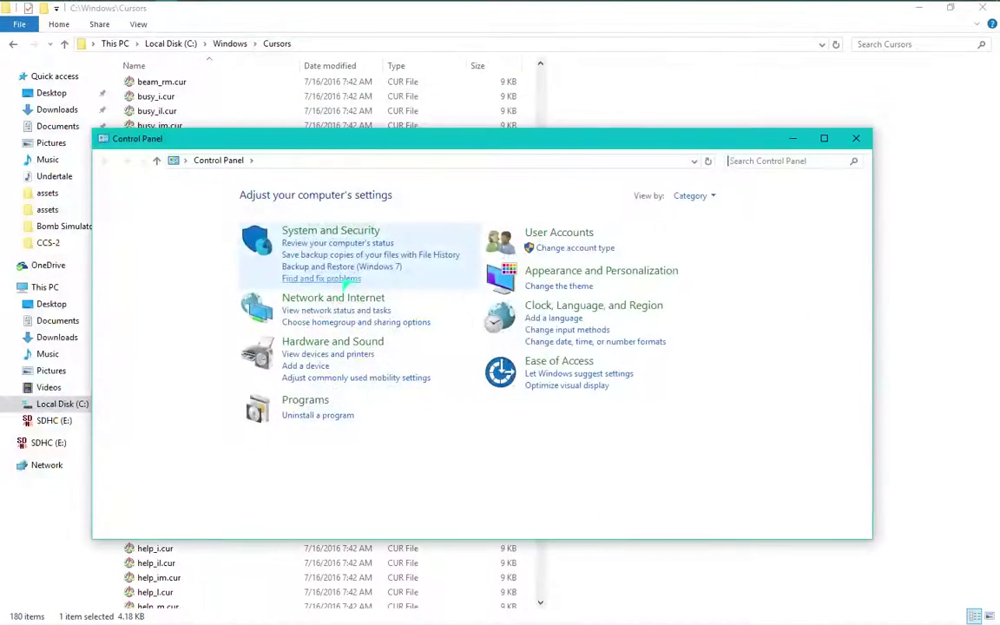
pyautogui.click(565, 273)
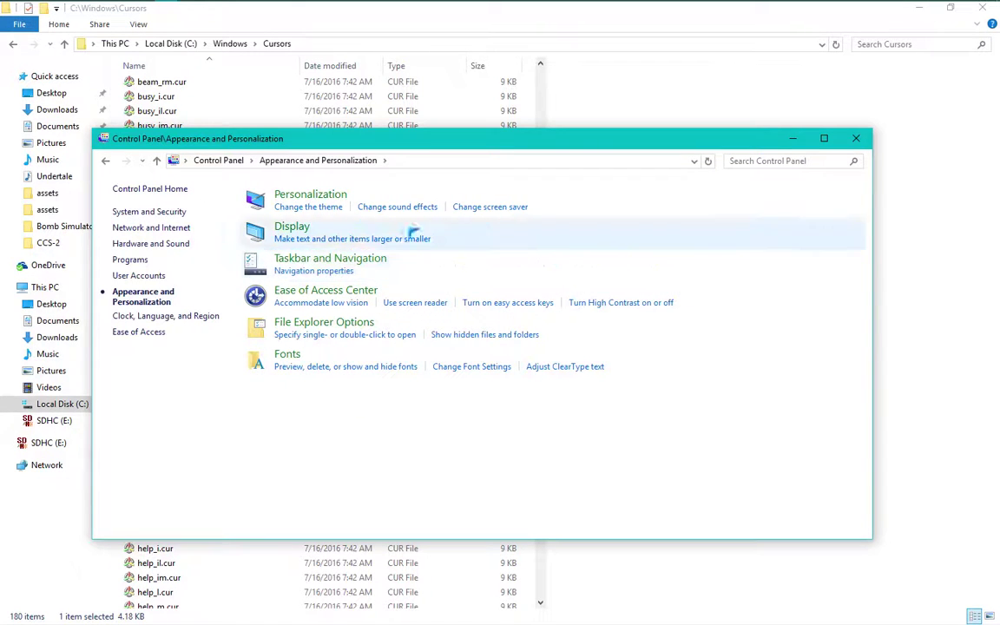
pyautogui.click(331, 195)
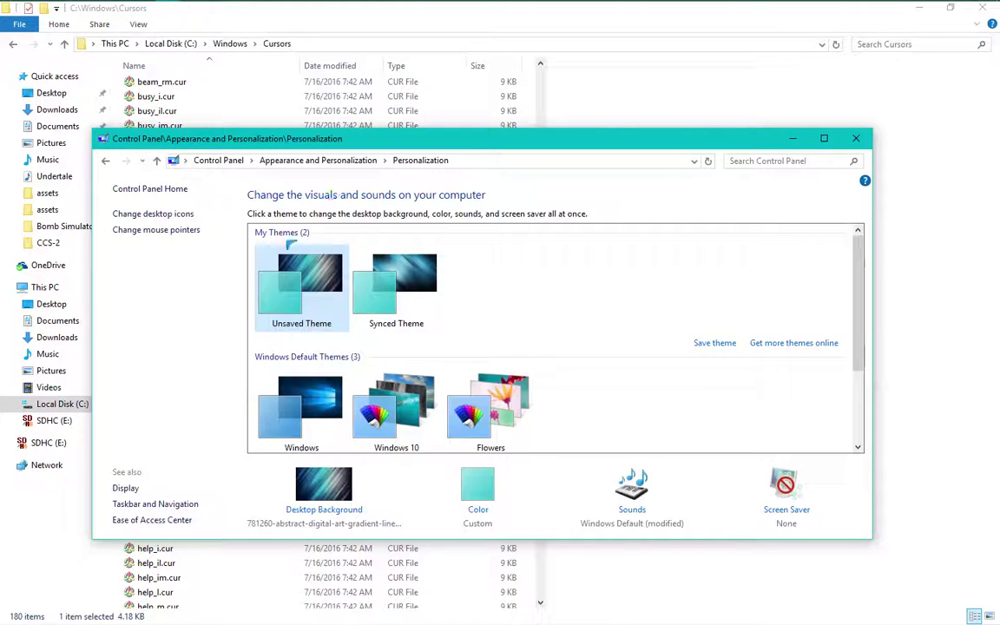
pyautogui.click(184, 233)
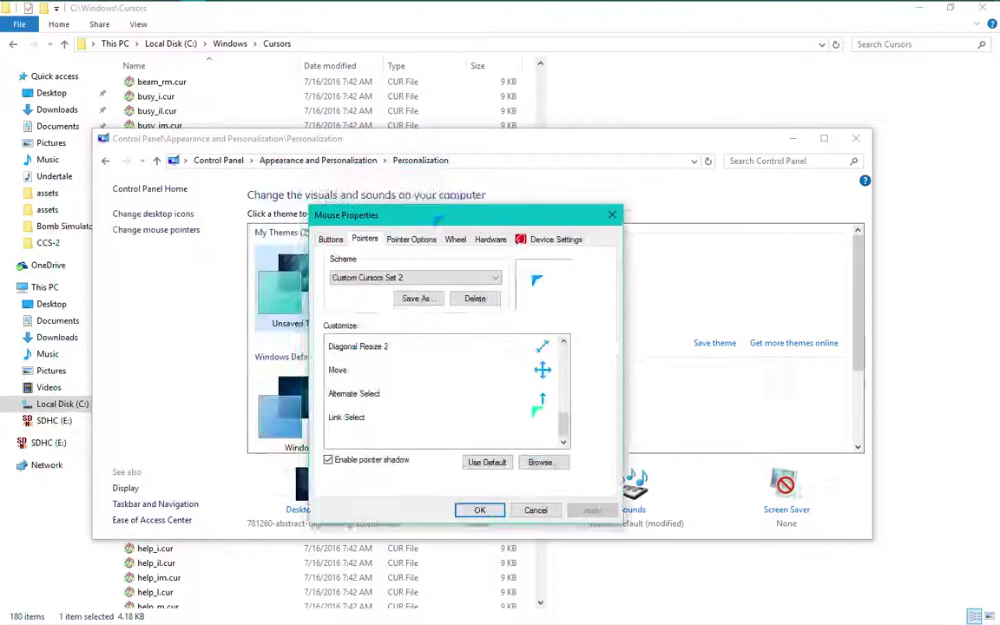
pyautogui.moveTo(444, 194); pyautogui.dragTo(184, 62)
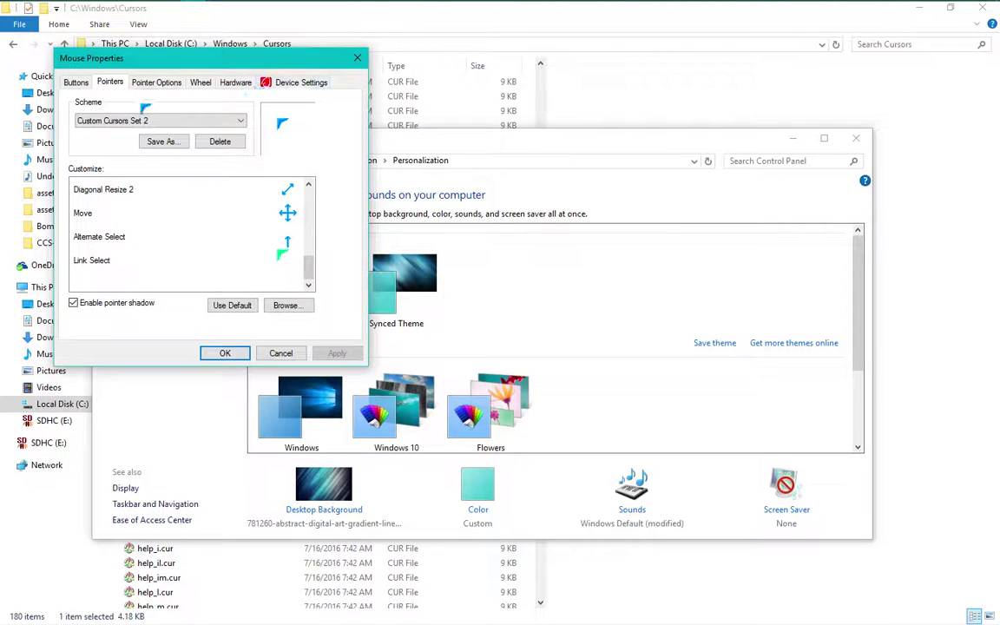
# Set the mouse pointer scheme to (None).
pyautogui.click(279, 81)
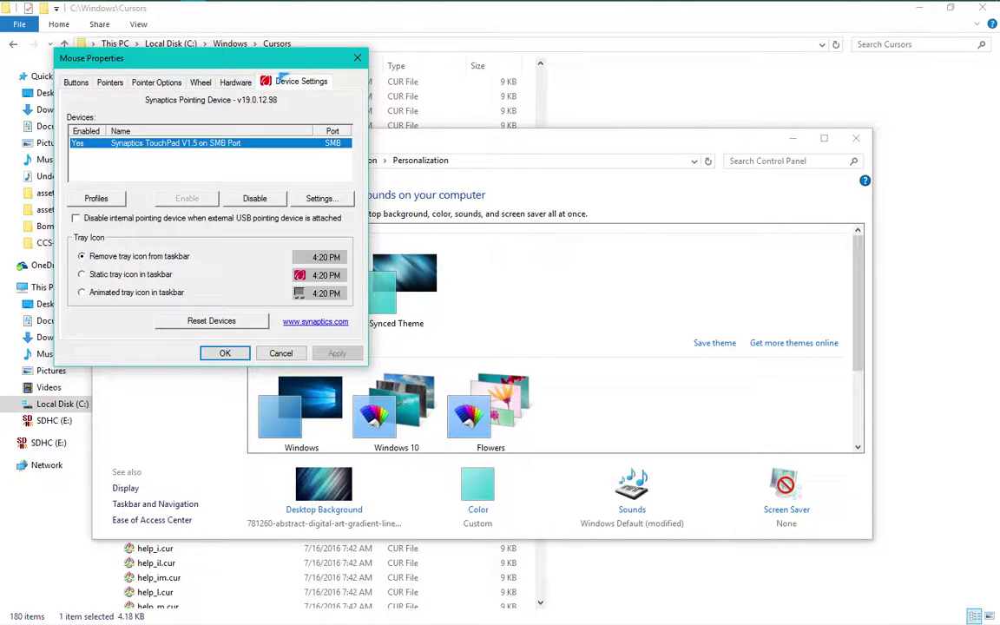
pyautogui.click(109, 83)
pyautogui.scroll(5, 209, 242)
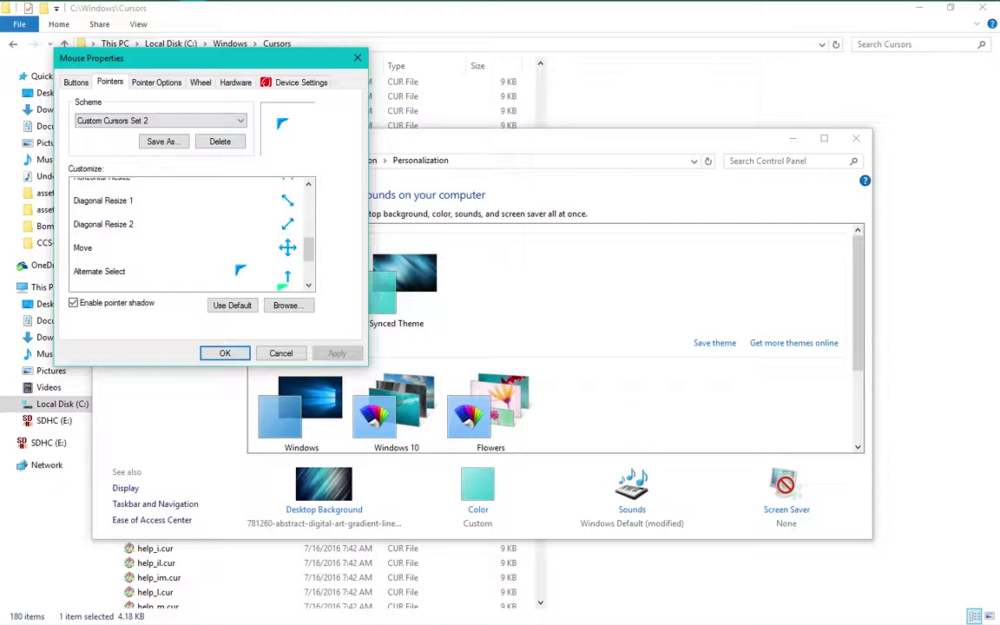
pyautogui.click(162, 121)
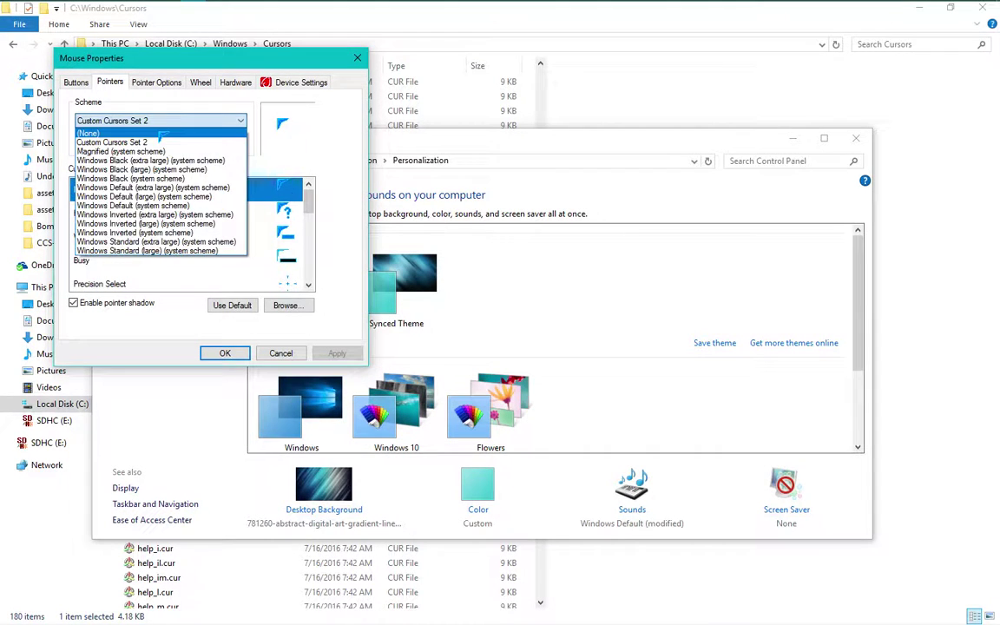
pyautogui.click(104, 131)
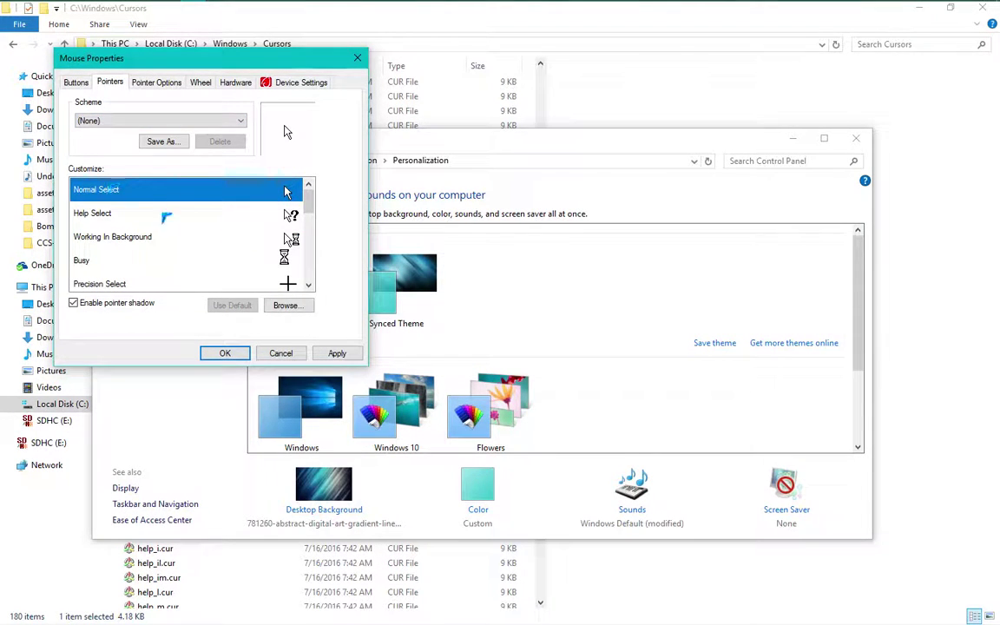
# Assign the file CCS2 - Alternate Select.cur to the Normal Select pointer.
pyautogui.doubleClick(198, 196)
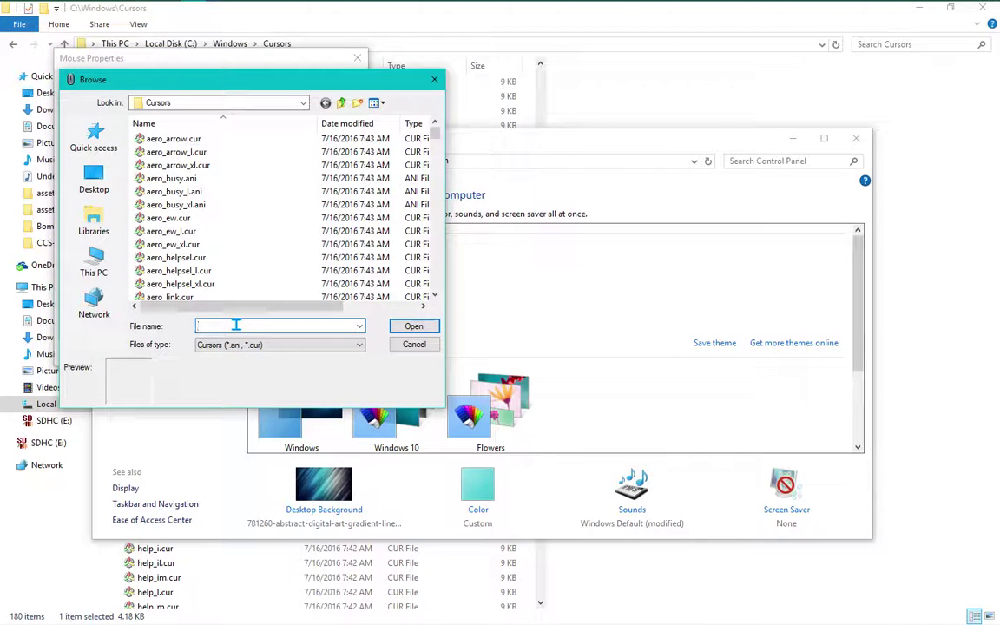
pyautogui.write('CCS2')
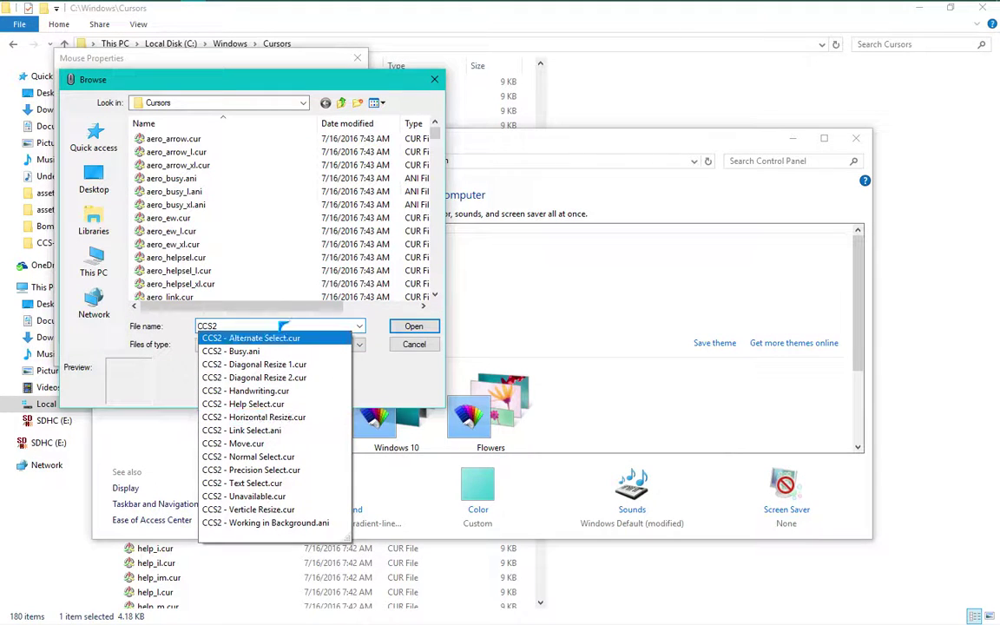
pyautogui.click(243, 339)
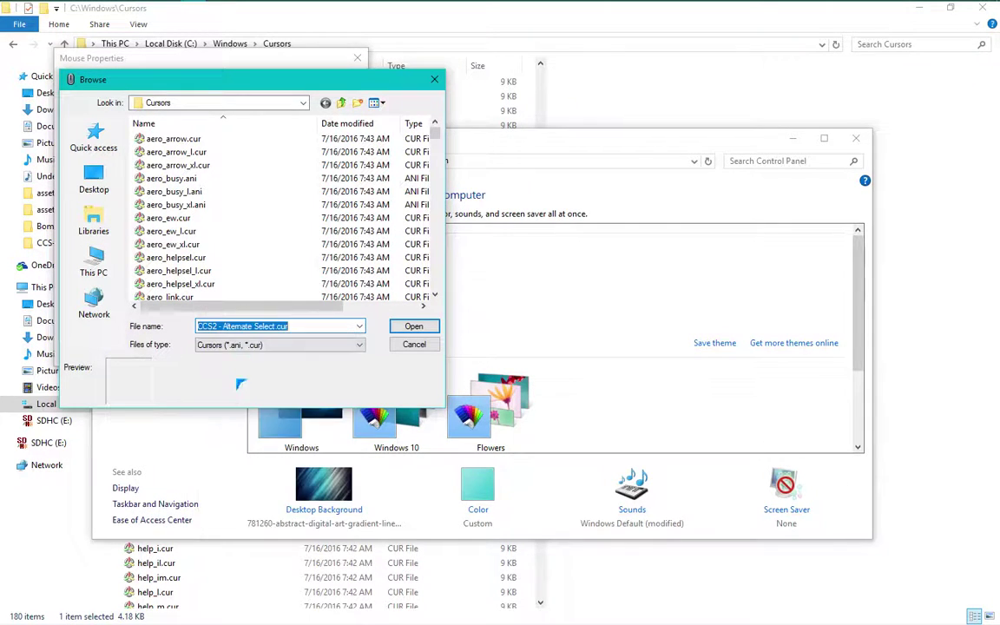
pyautogui.click(408, 331)
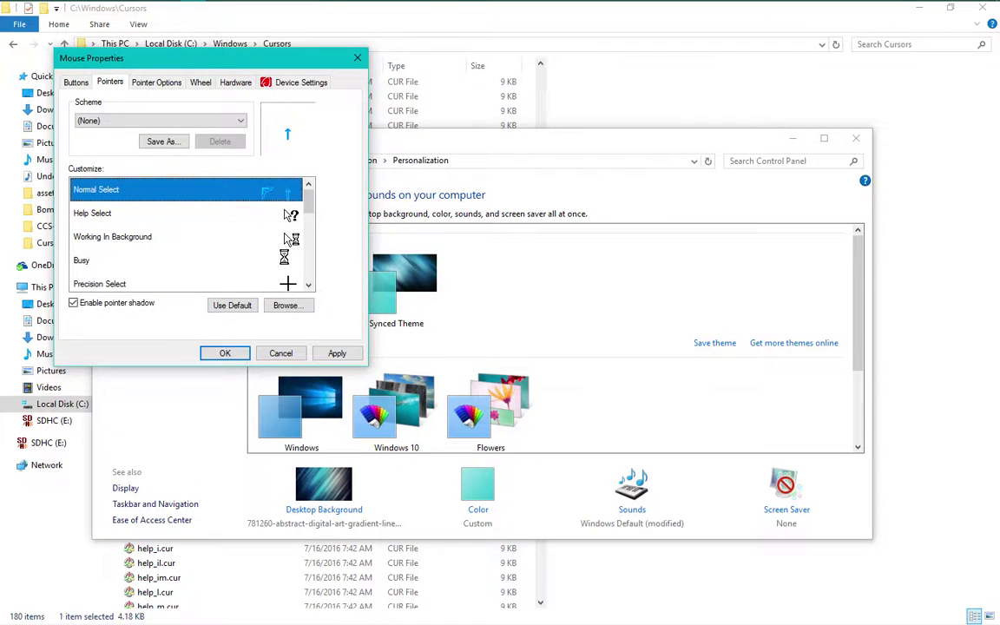
# Replace the Normal Select pointer's cursor with the file CCS2 - Normal Select.cur.
pyautogui.click(288, 305)
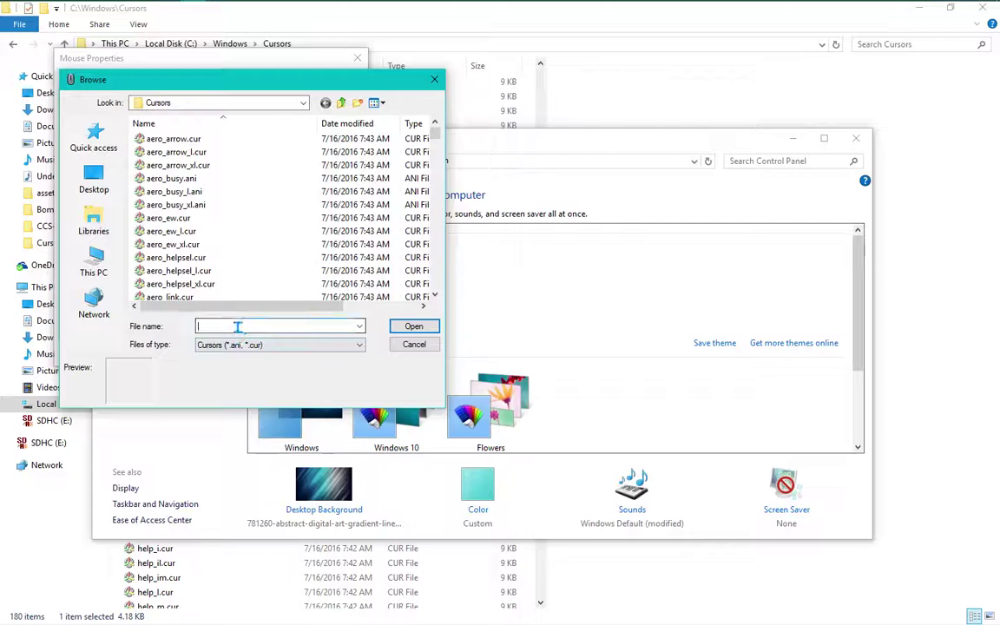
pyautogui.write('CCS2')
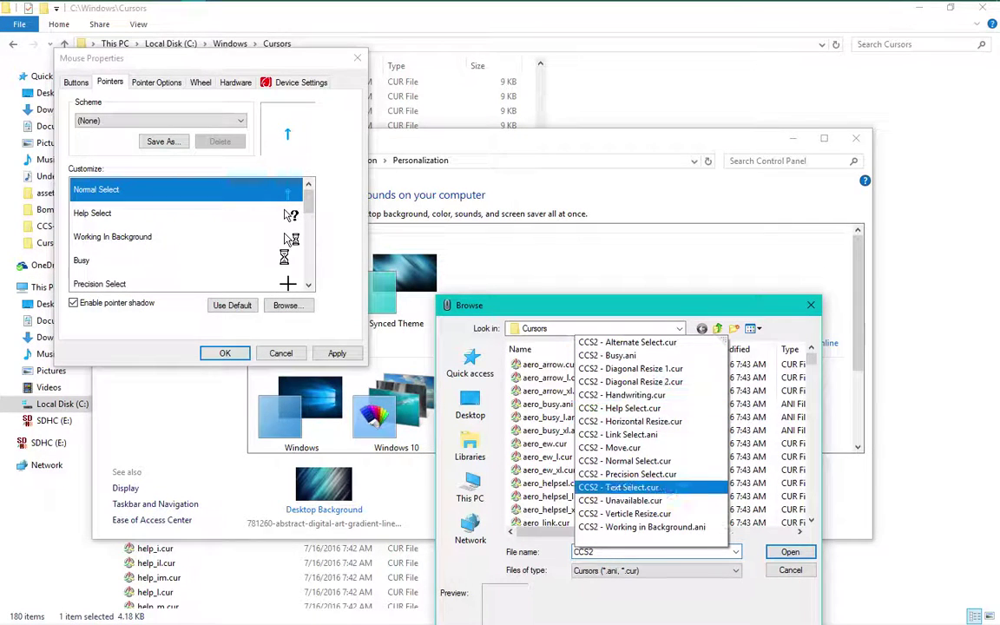
pyautogui.click(676, 461)
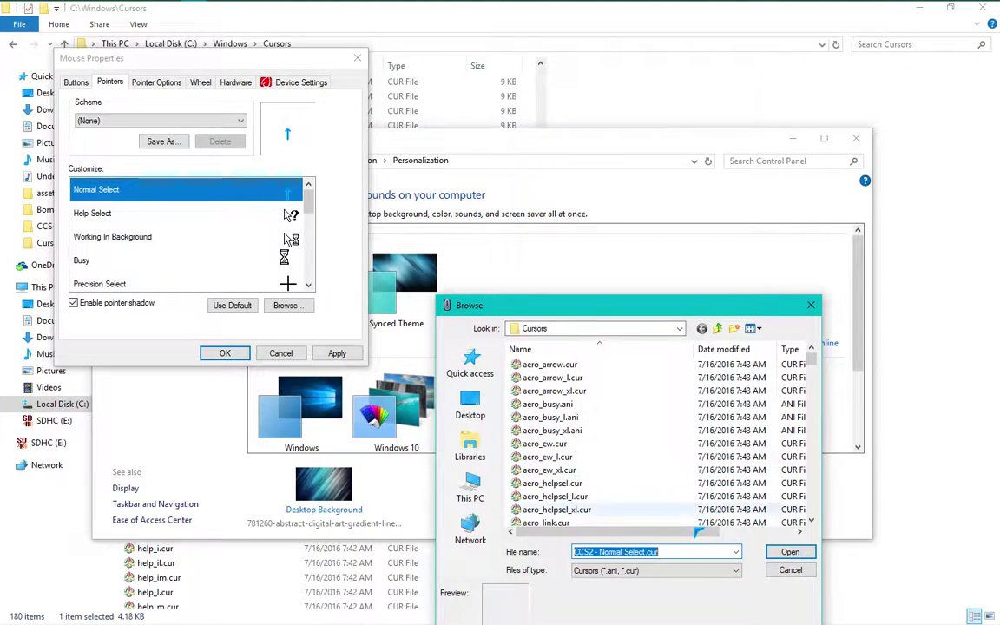
pyautogui.click(699, 551)
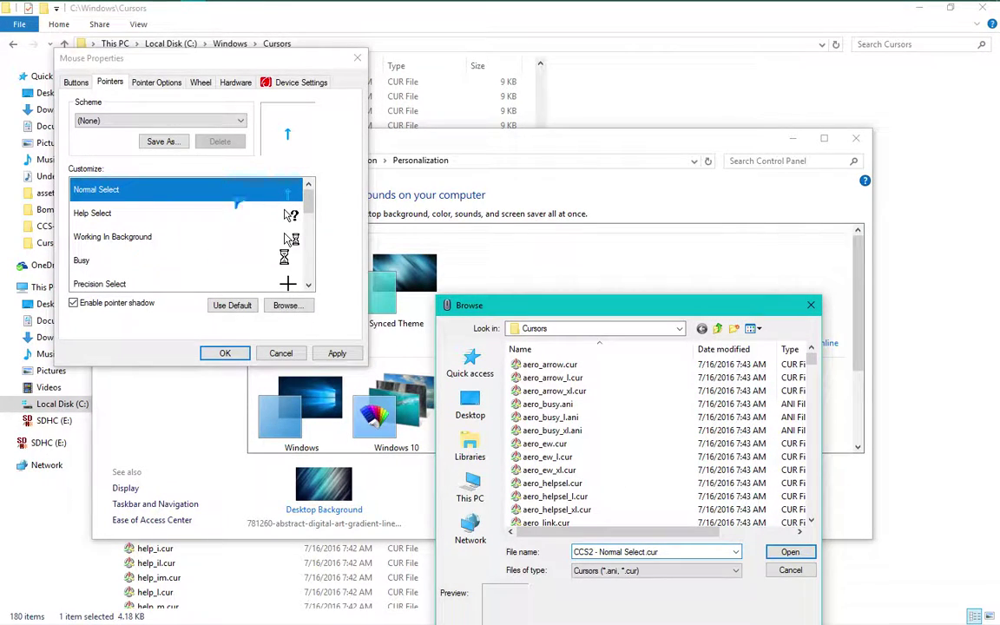
pyautogui.press('Return')
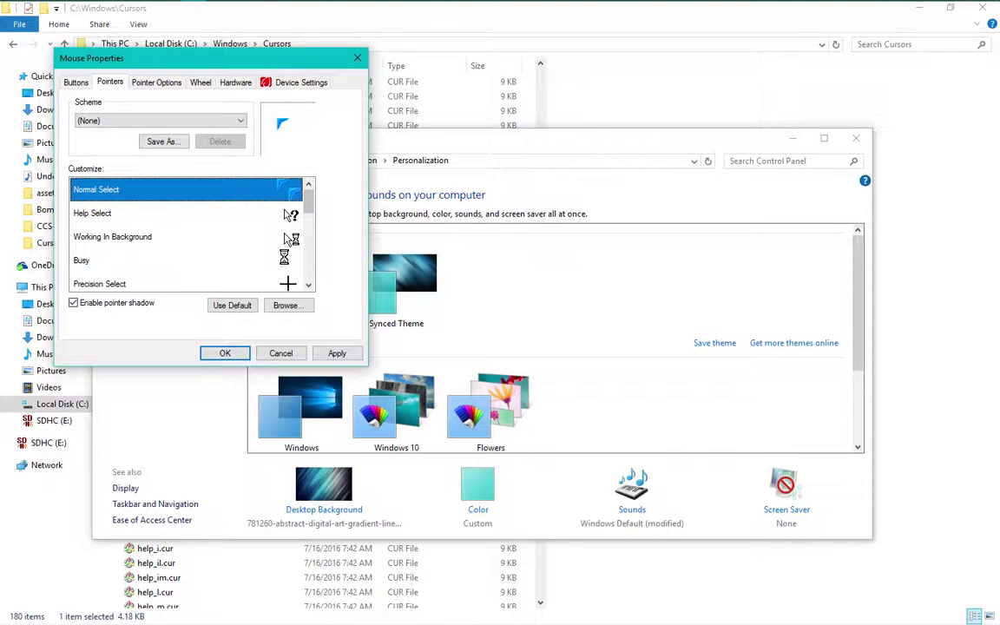
# Assign the file CCS2 - Link Select.ani from the Cursors folder to the Link Select pointer.
pyautogui.scroll(-4, 290, 243)
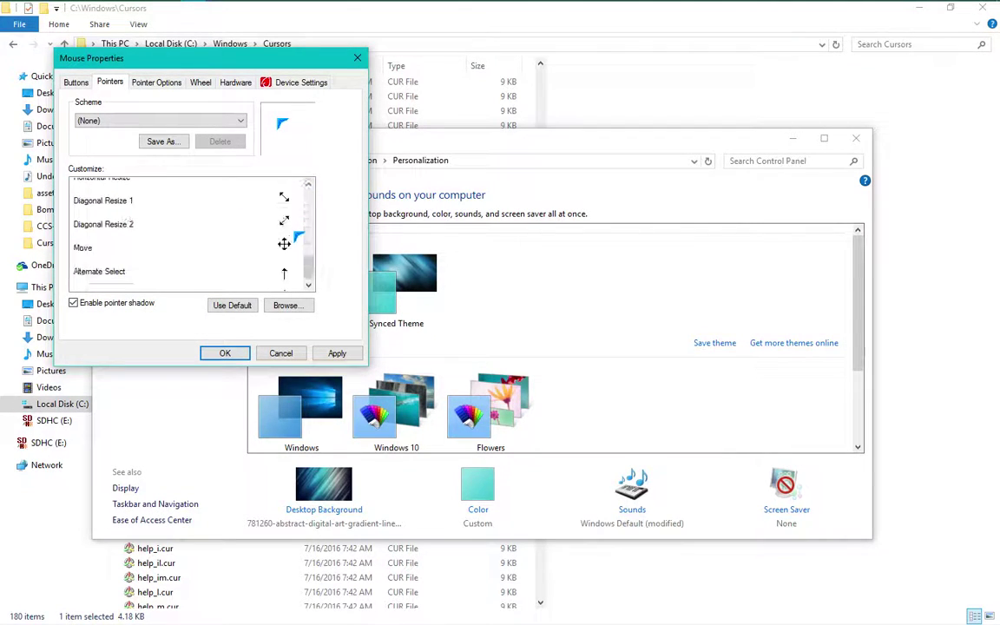
pyautogui.click(286, 262)
pyautogui.click(287, 305)
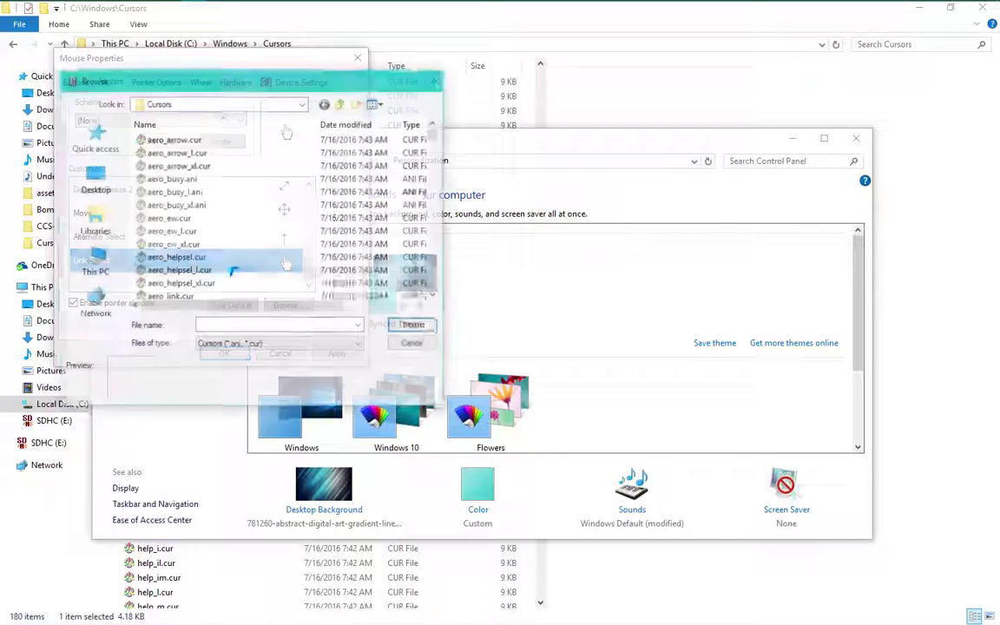
pyautogui.click(261, 325)
pyautogui.write('CCS2')
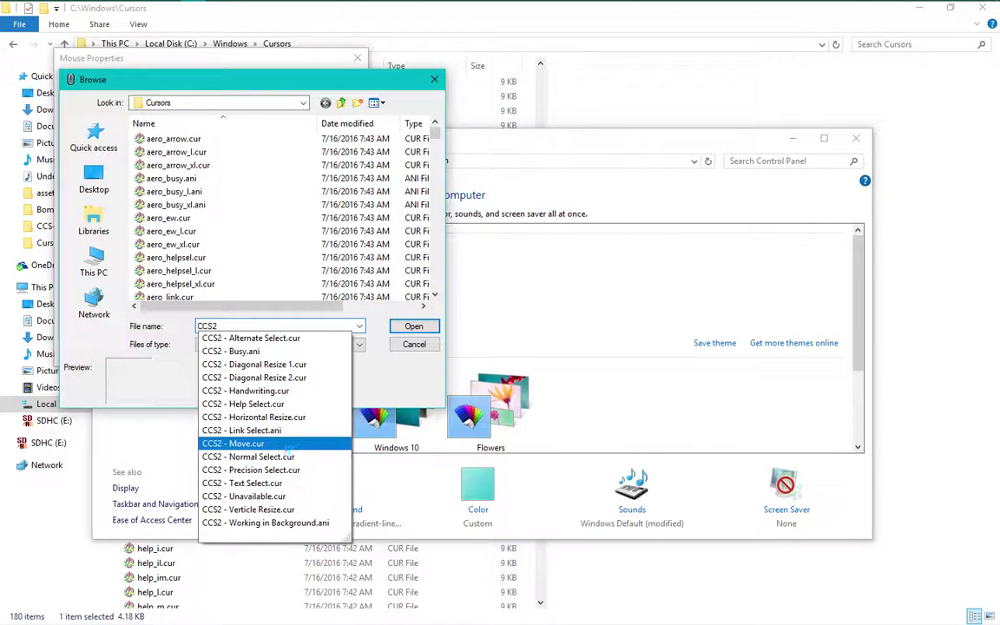
pyautogui.scroll(-20, 247, 244)
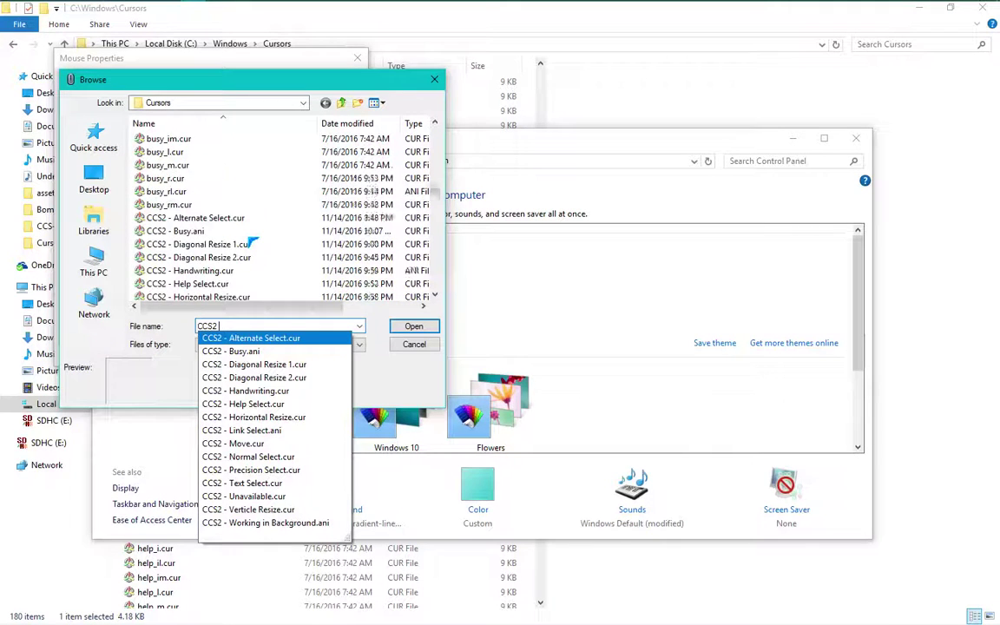
pyautogui.scroll(-3, 250, 244)
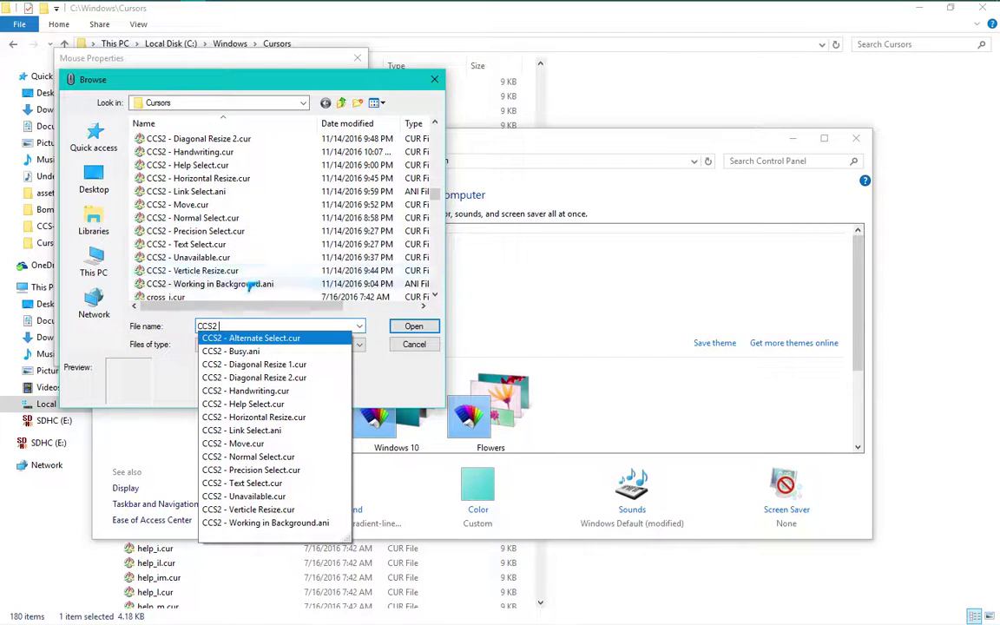
pyautogui.scroll(2, 244, 260)
pyautogui.click(237, 271)
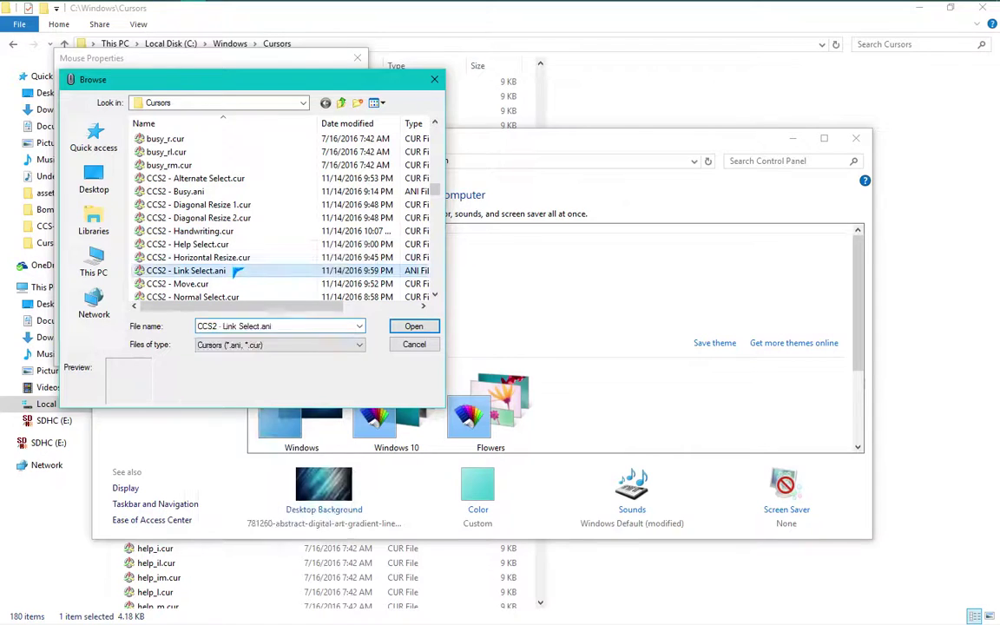
pyautogui.click(414, 327)
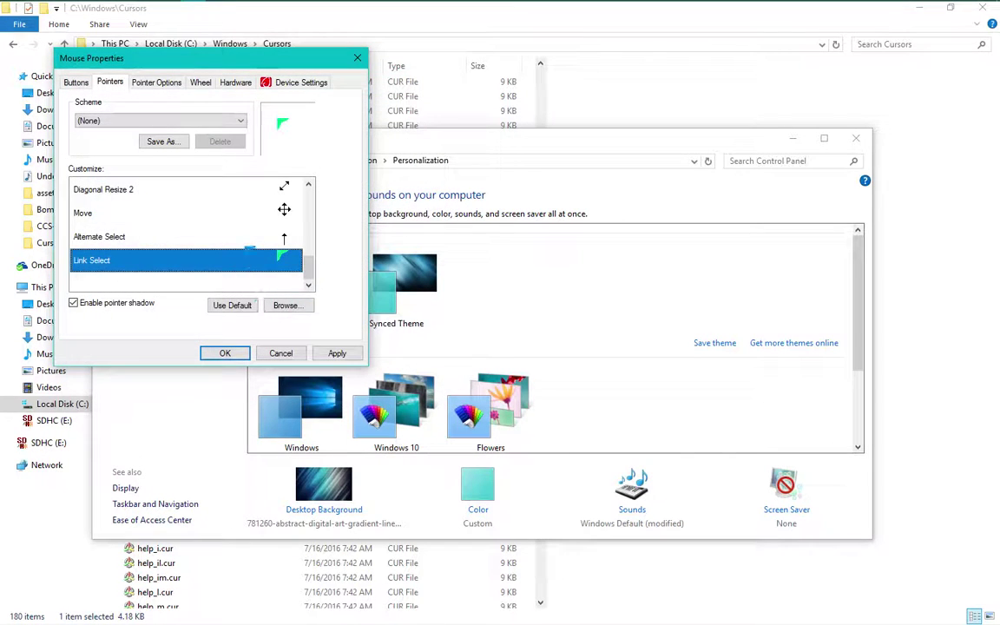
# Look through the other customizable pointers, and open the prompt for saving the cursor scheme, cancelling it without entering a name.
pyautogui.click(249, 226)
pyautogui.click(246, 189)
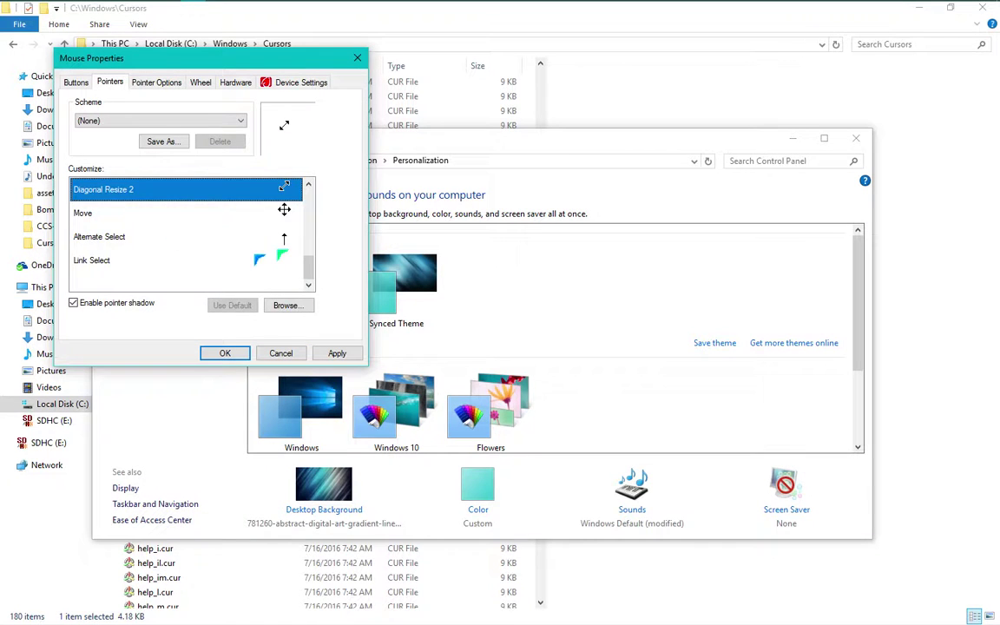
pyautogui.scroll(5, 257, 257)
pyautogui.scroll(-4, 240, 230)
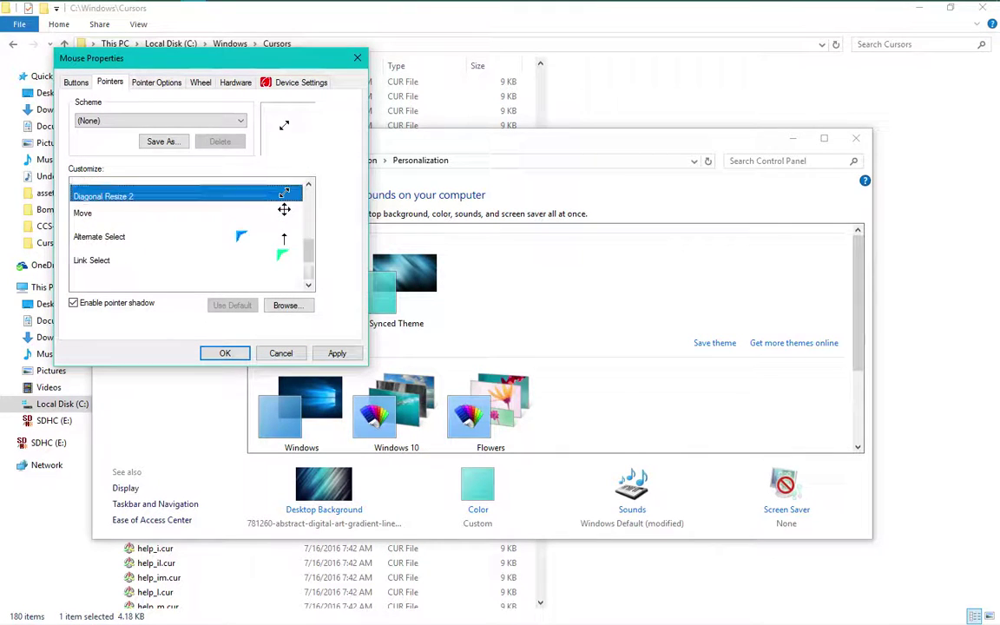
pyautogui.scroll(4, 239, 239)
pyautogui.scroll(-1, 246, 224)
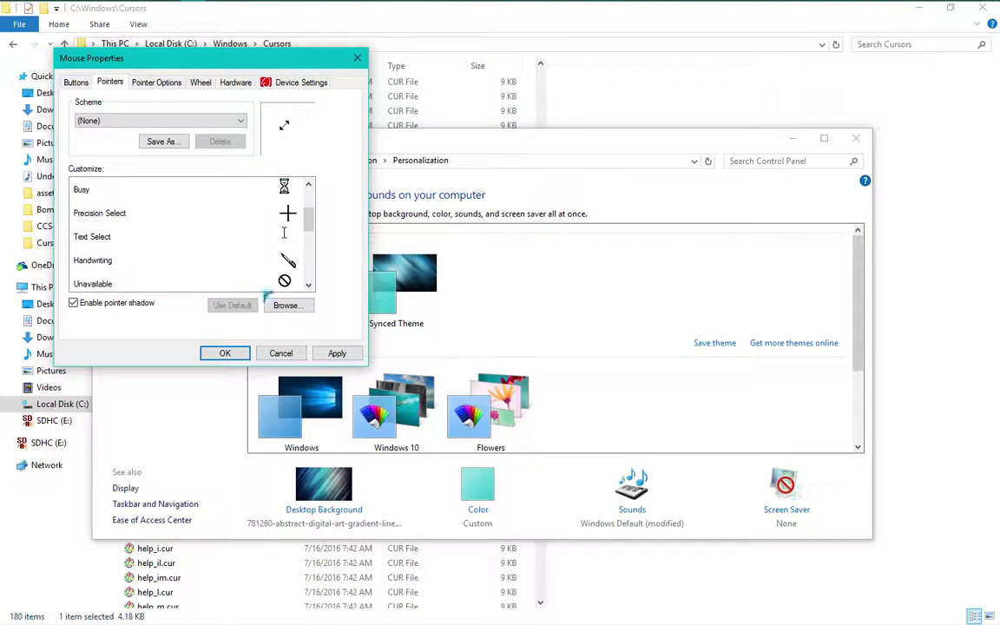
pyautogui.click(162, 141)
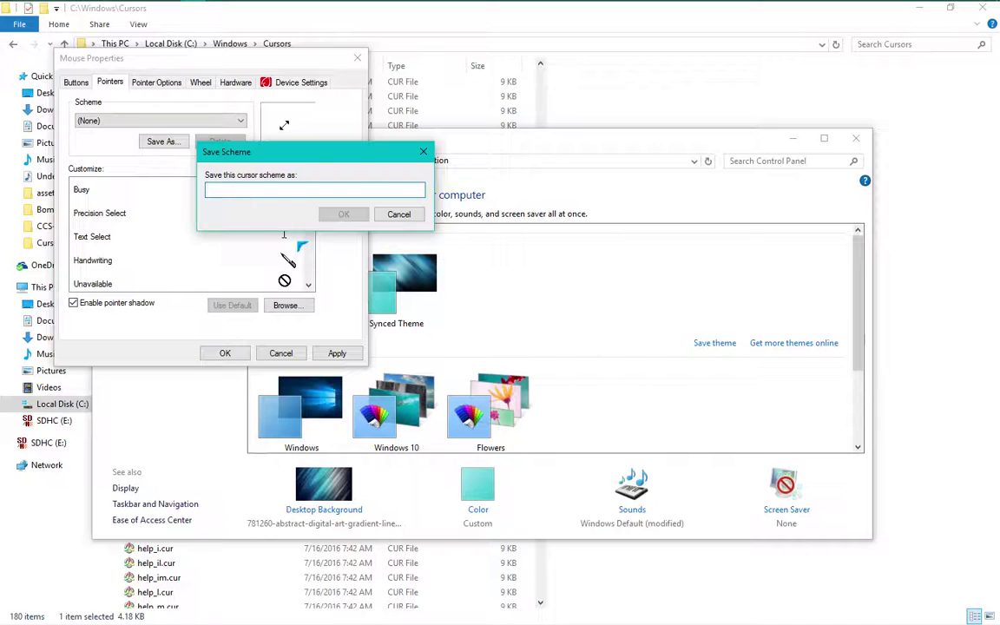
pyautogui.click(401, 217)
# Choose the Custom Cursors Set 2 pointer scheme and look over its assigned cursors.
pyautogui.click(213, 122)
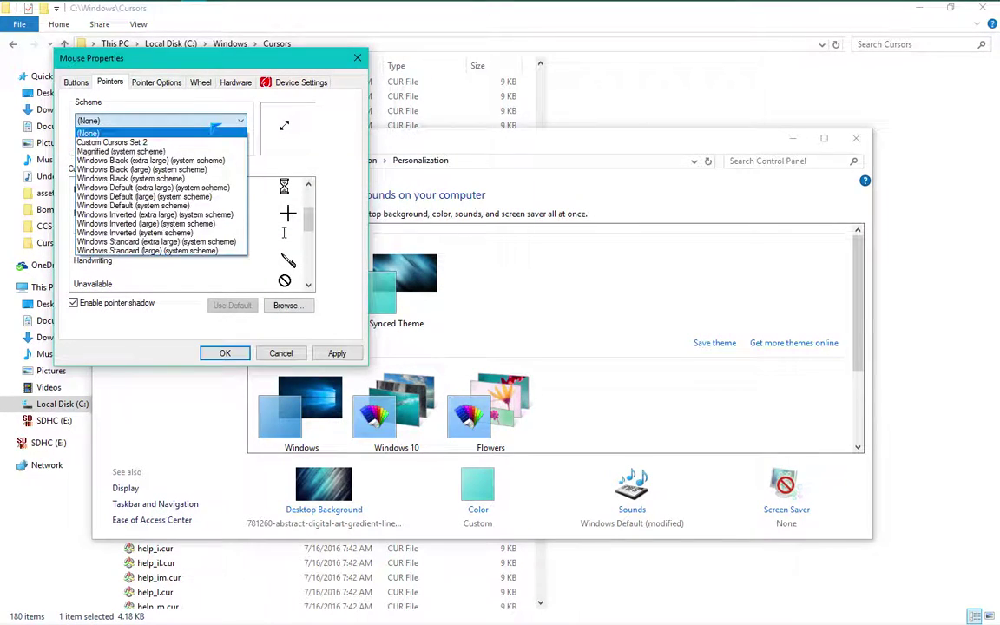
pyautogui.click(214, 141)
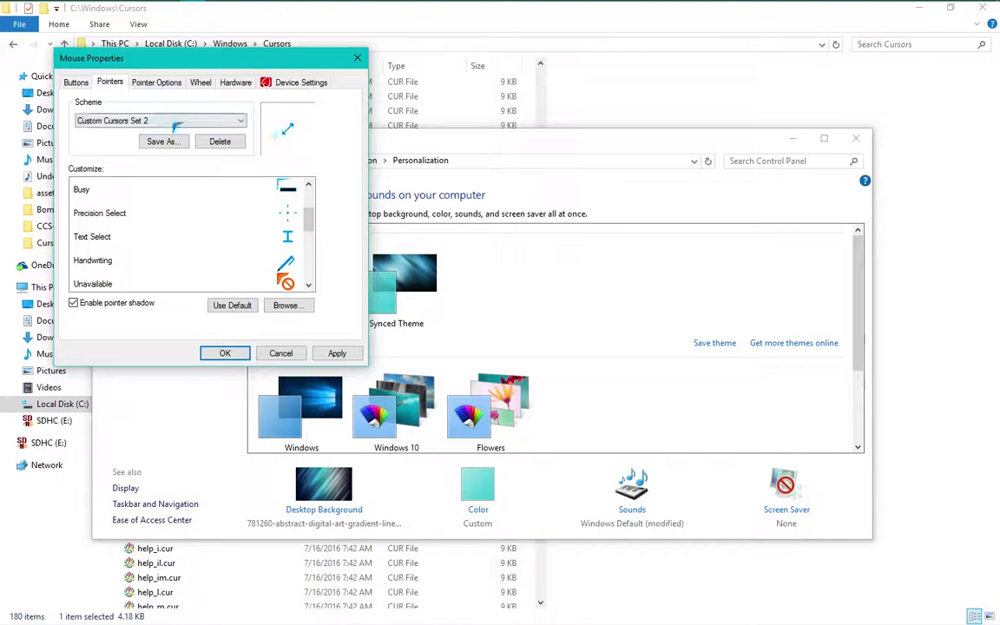
pyautogui.scroll(-3, 245, 257)
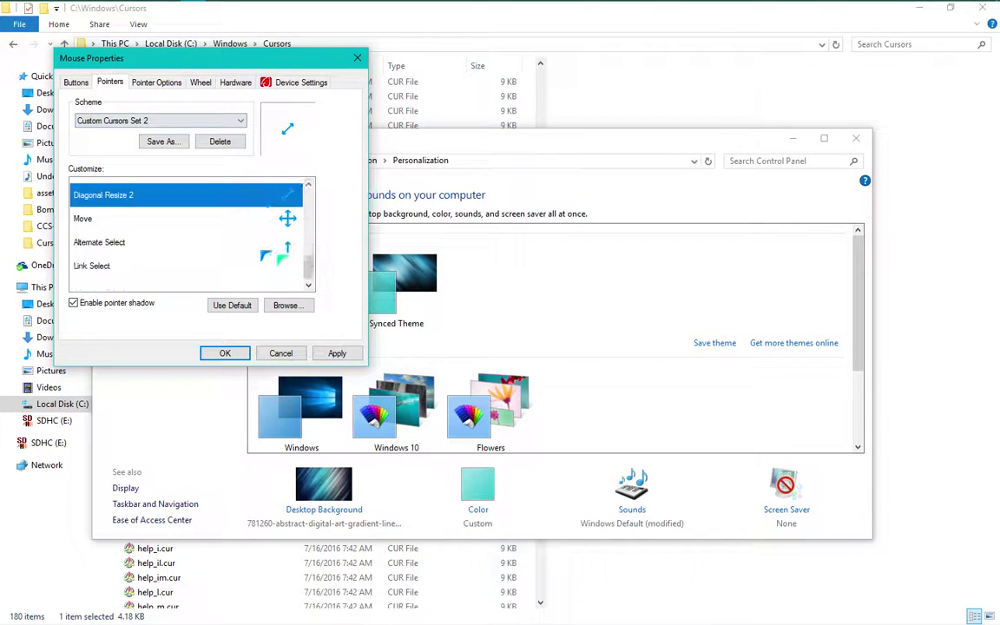
# Review the Custom Cursors Set 2 pointers and the available schemes, and close Mouse Properties and Personalization without further changes.
pyautogui.scroll(4, 260, 248)
pyautogui.scroll(-4, 263, 244)
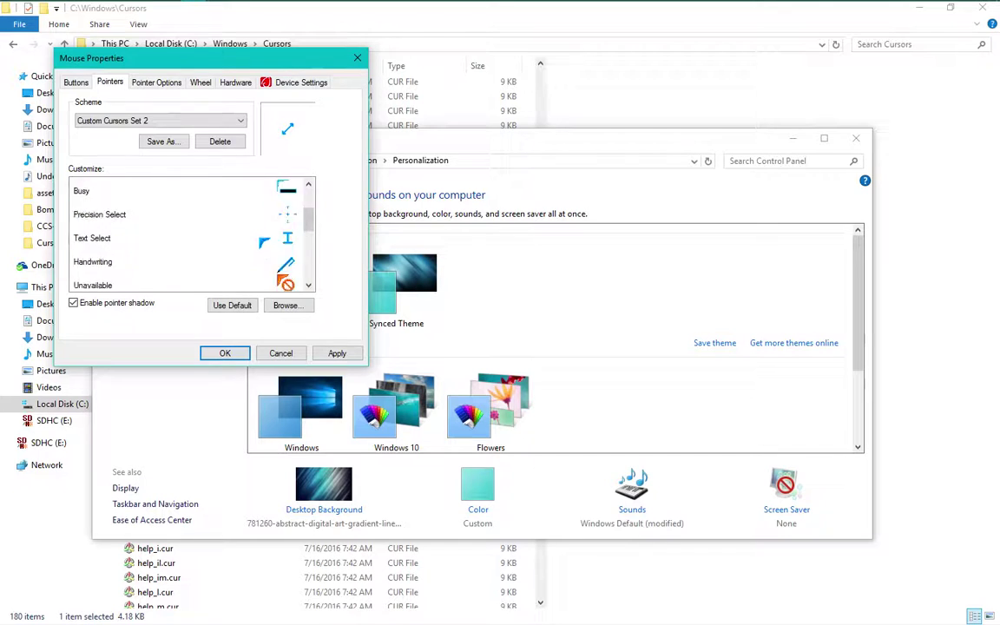
pyautogui.scroll(4, 261, 239)
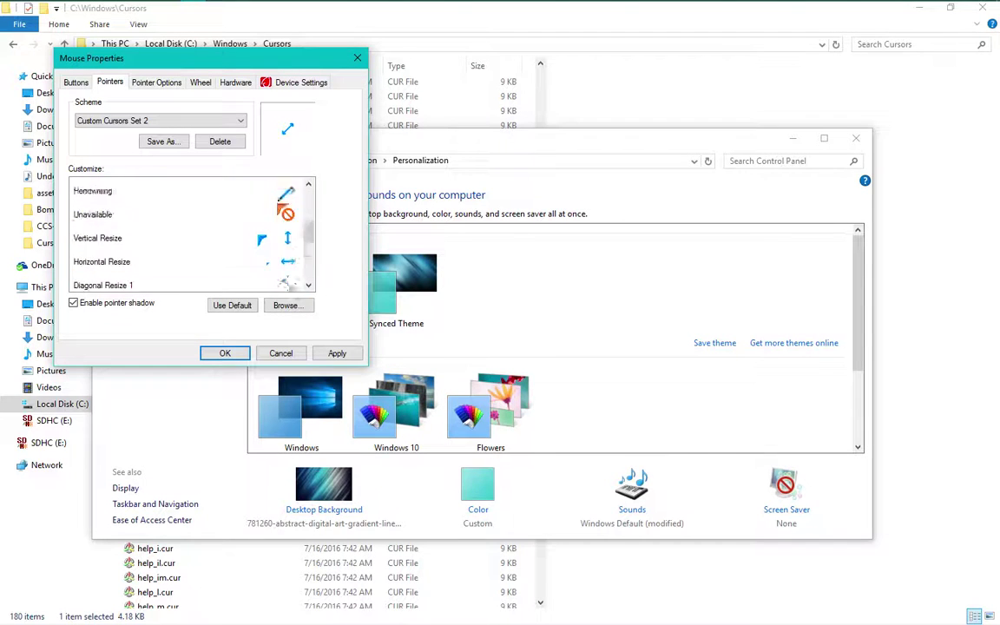
pyautogui.click(188, 117)
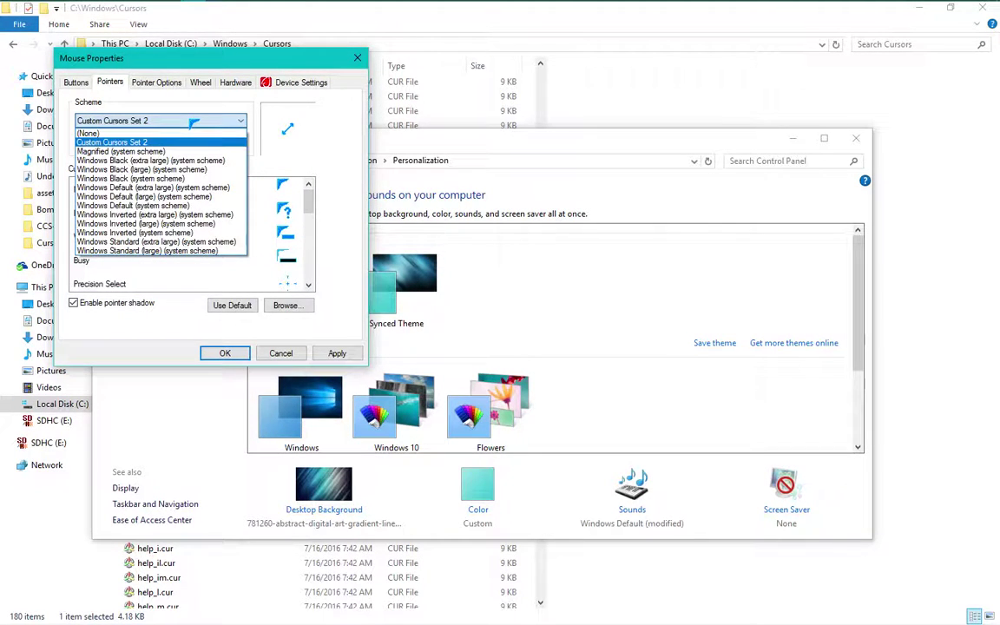
pyautogui.click(193, 123)
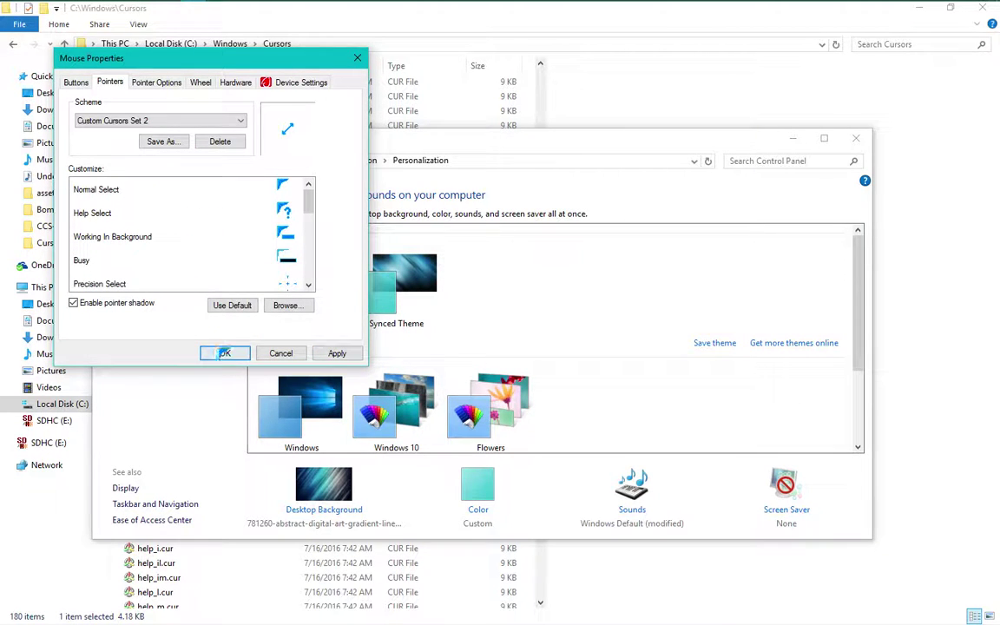
pyautogui.click(283, 354)
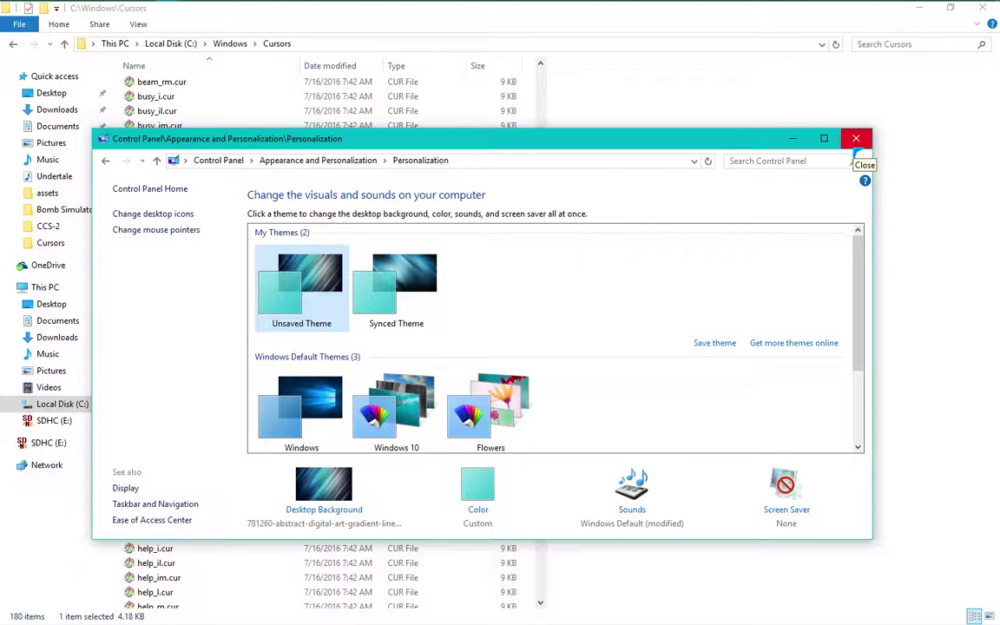
pyautogui.click(858, 139)
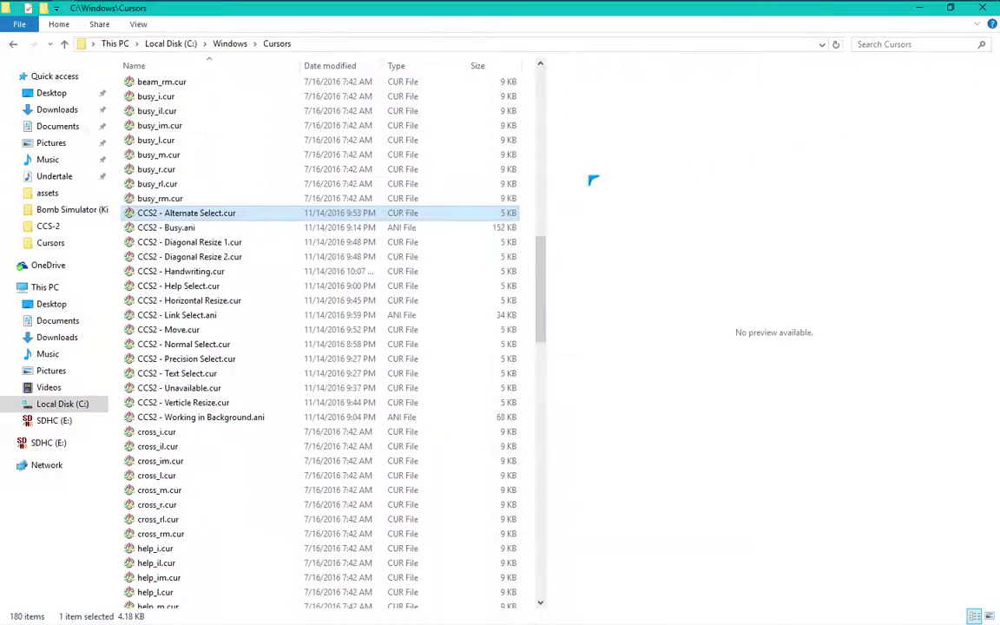
# Look at the web page showing cursor Set 2, and switch to RealWorld Cursor Editor.
pyautogui.hotkey('alt', 'Tab')
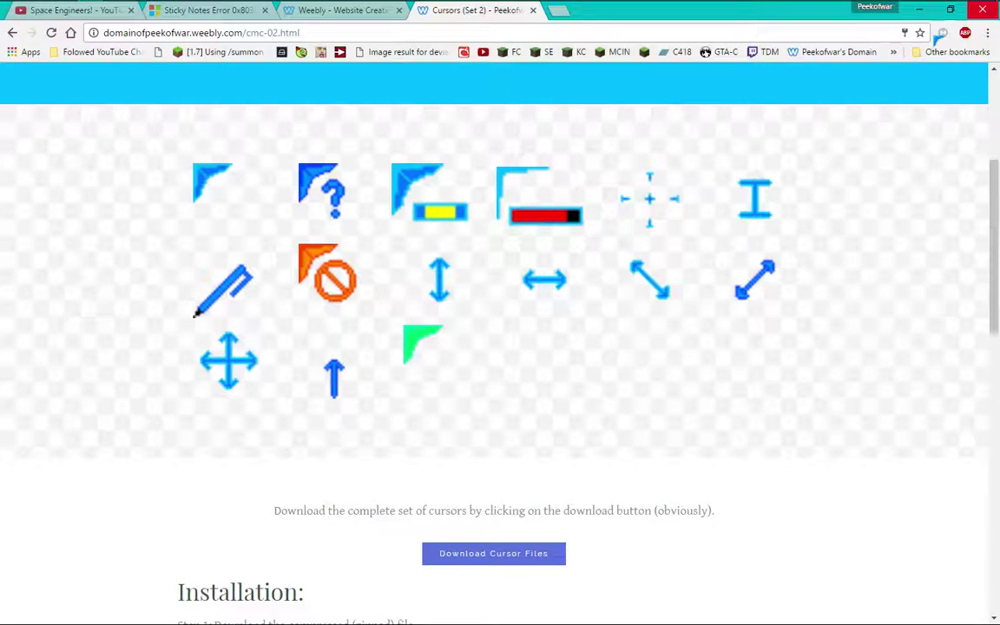
pyautogui.scroll(4, 479, 202)
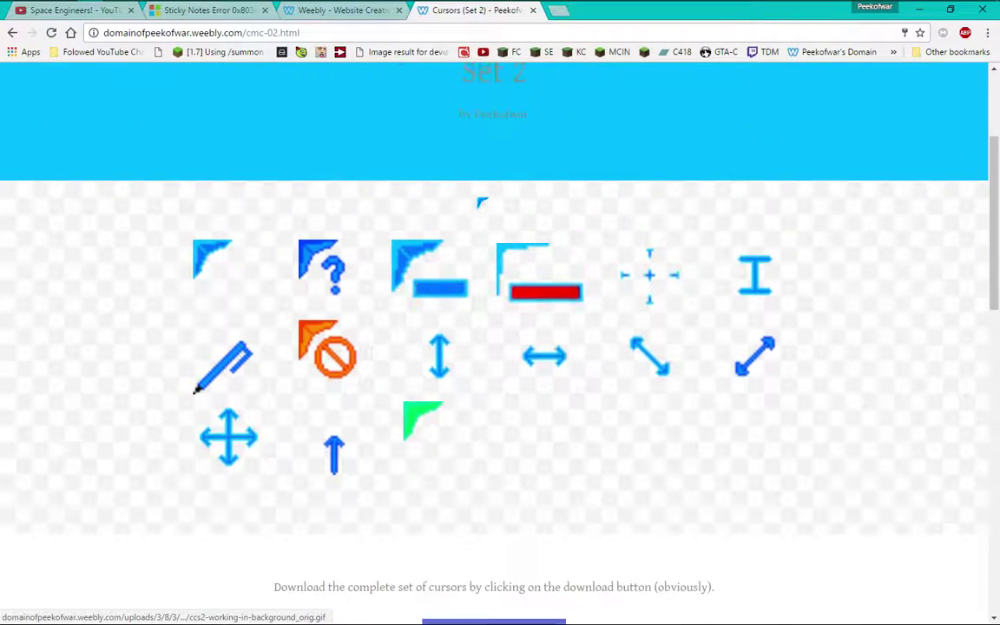
pyautogui.press('super')
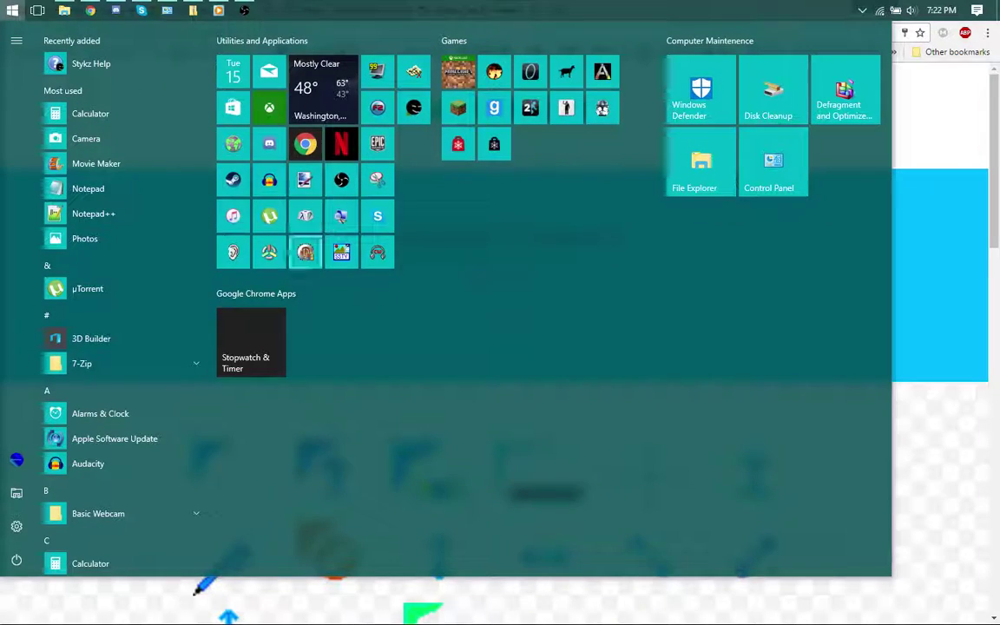
pyautogui.click(269, 251)
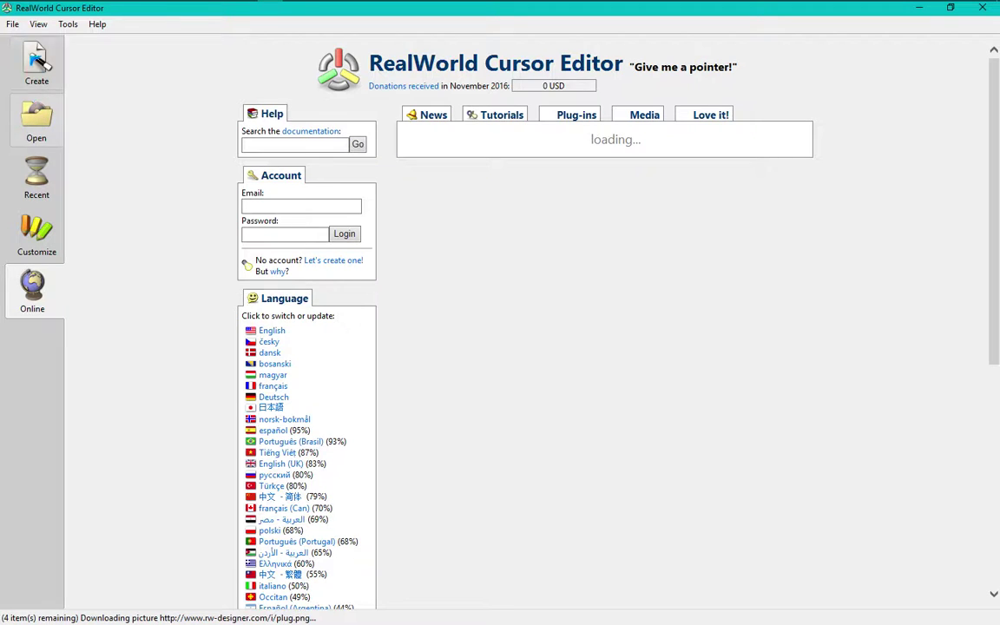
# Create a new blank mouse cursor with canvas size 32 and a color depth of 32 bits - smooth edges.
pyautogui.click(35, 62)
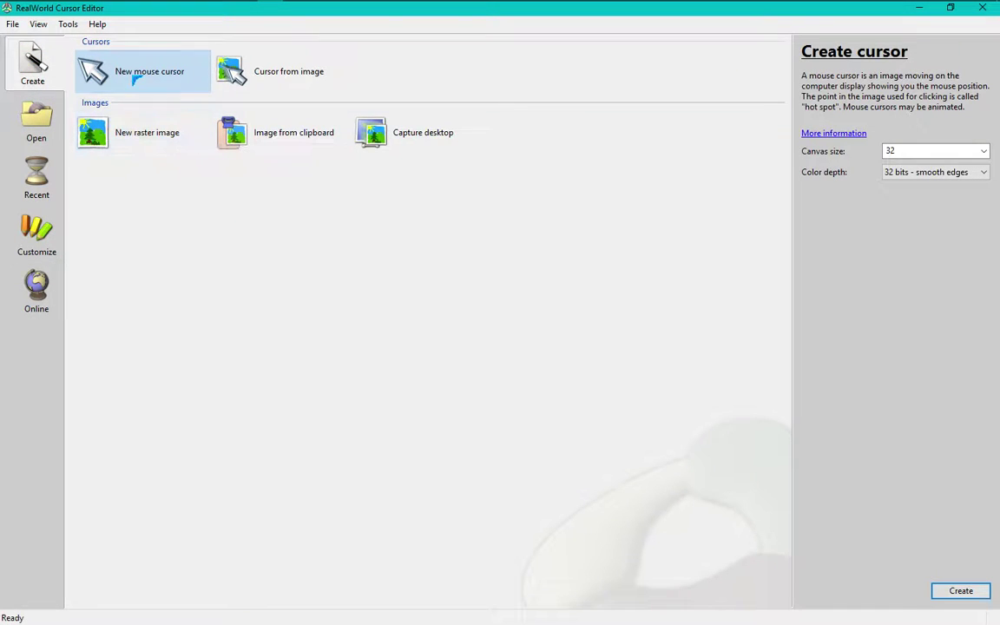
pyautogui.click(265, 88)
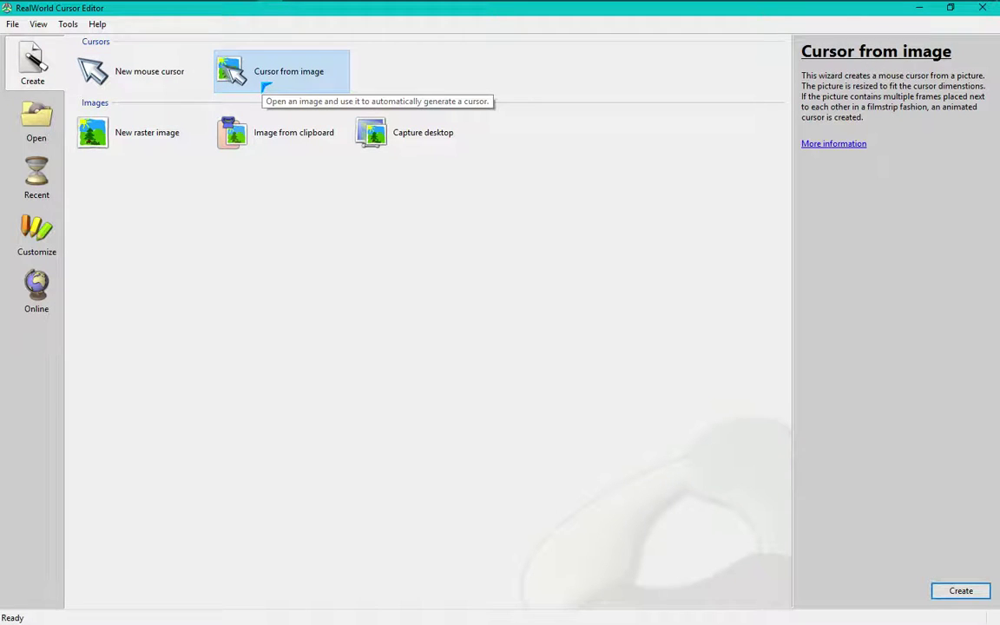
pyautogui.click(139, 74)
pyautogui.click(261, 74)
pyautogui.click(147, 71)
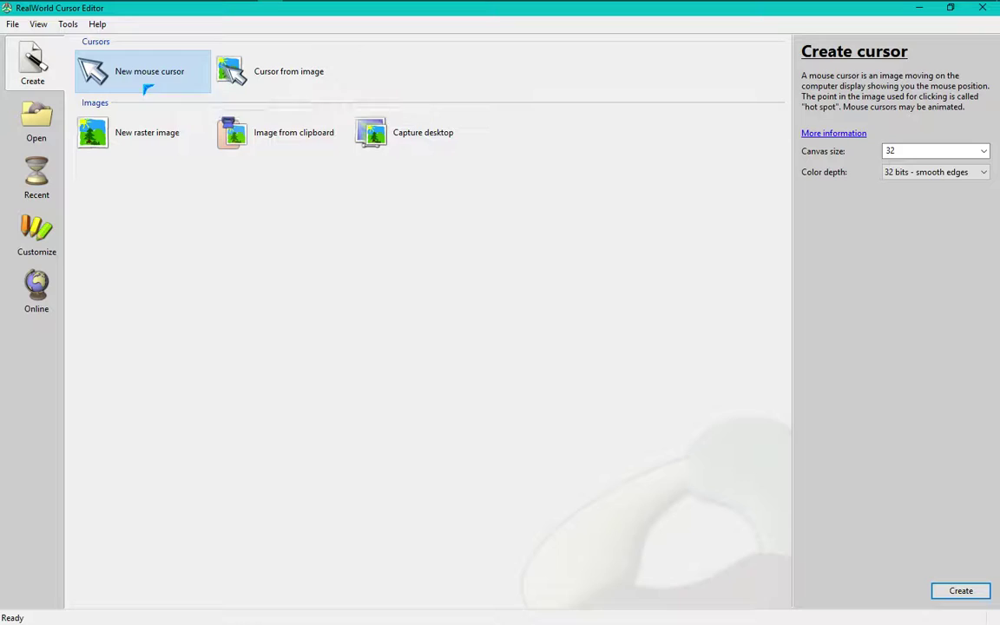
pyautogui.doubleClick(148, 78)
# Look through the editor's file, view, image, effect, layer and cursor commands.
pyautogui.click(127, 23)
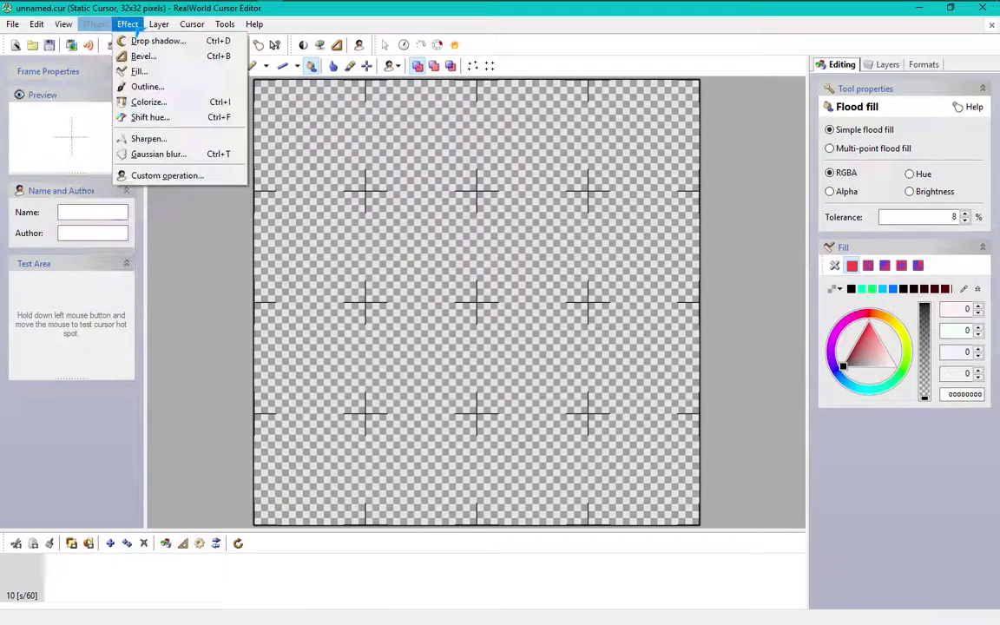
pyautogui.moveTo(201, 26)
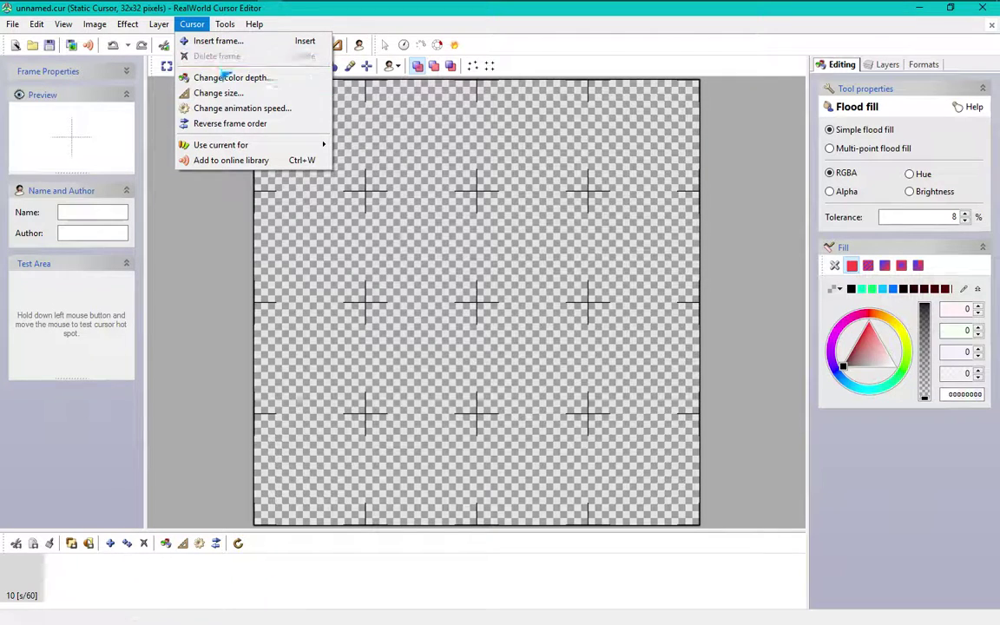
pyautogui.click(192, 24)
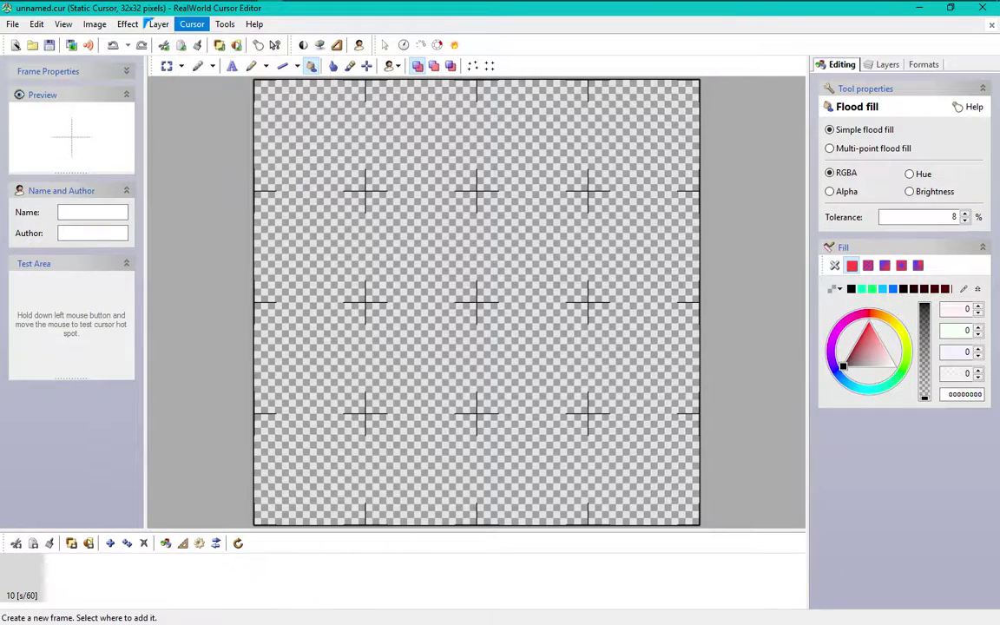
pyautogui.click(63, 24)
pyautogui.moveTo(96, 26)
pyautogui.moveTo(129, 33)
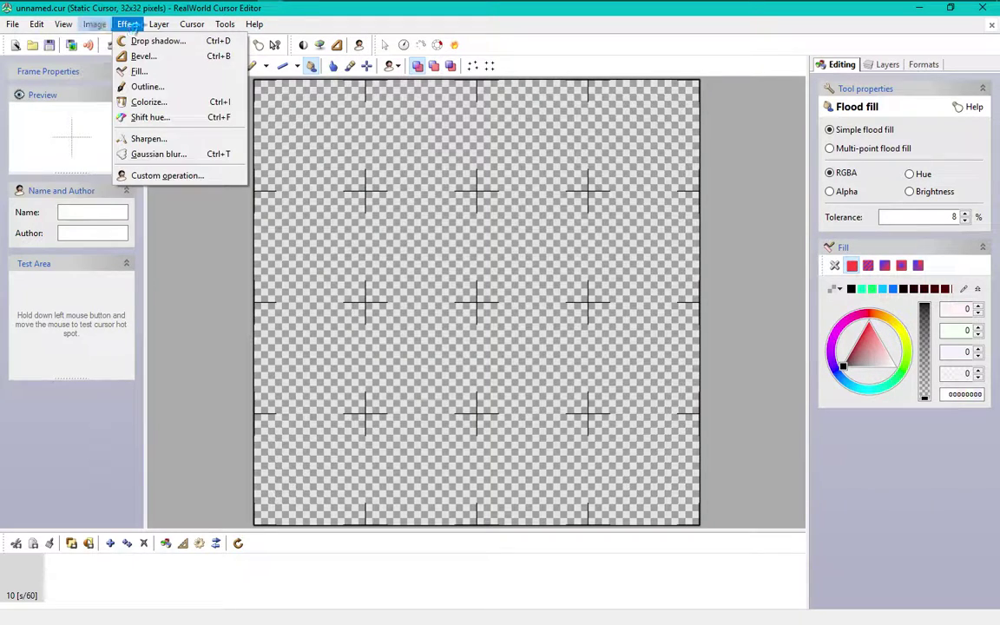
pyautogui.moveTo(12, 24)
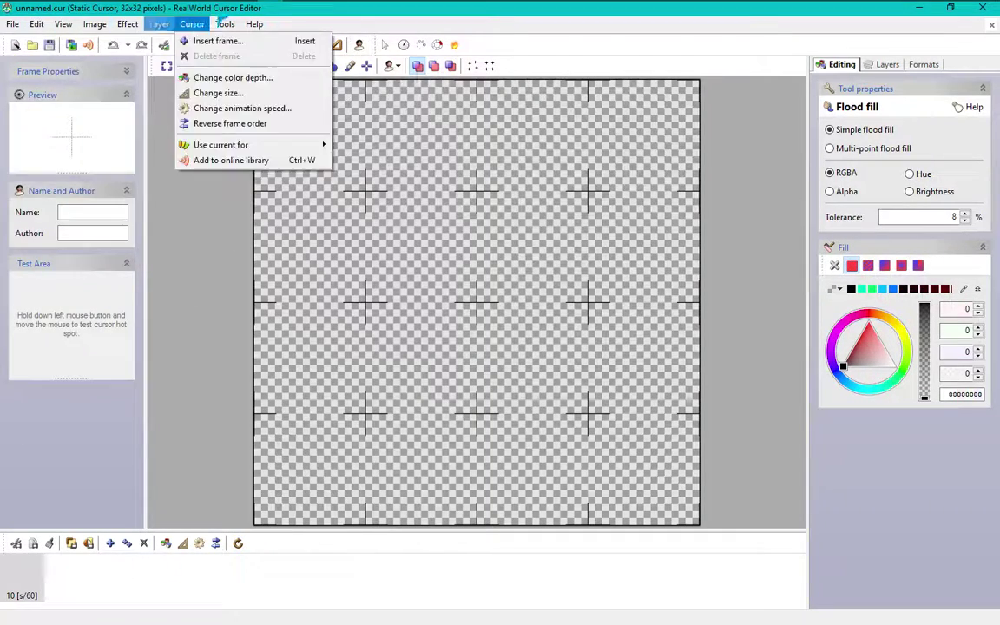
pyautogui.moveTo(254, 26)
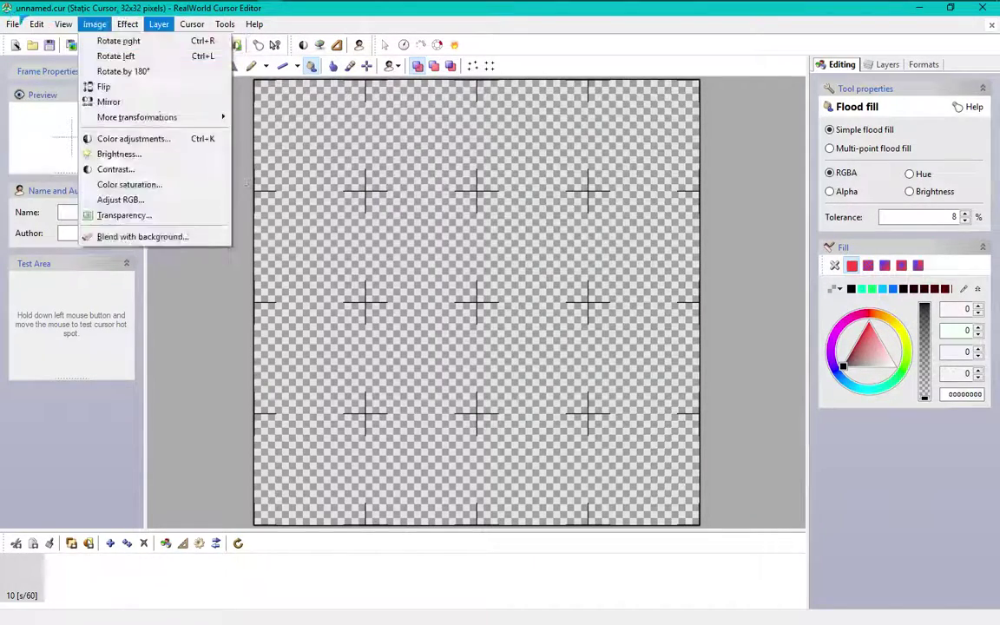
pyautogui.press('Escape')
pyautogui.click(192, 25)
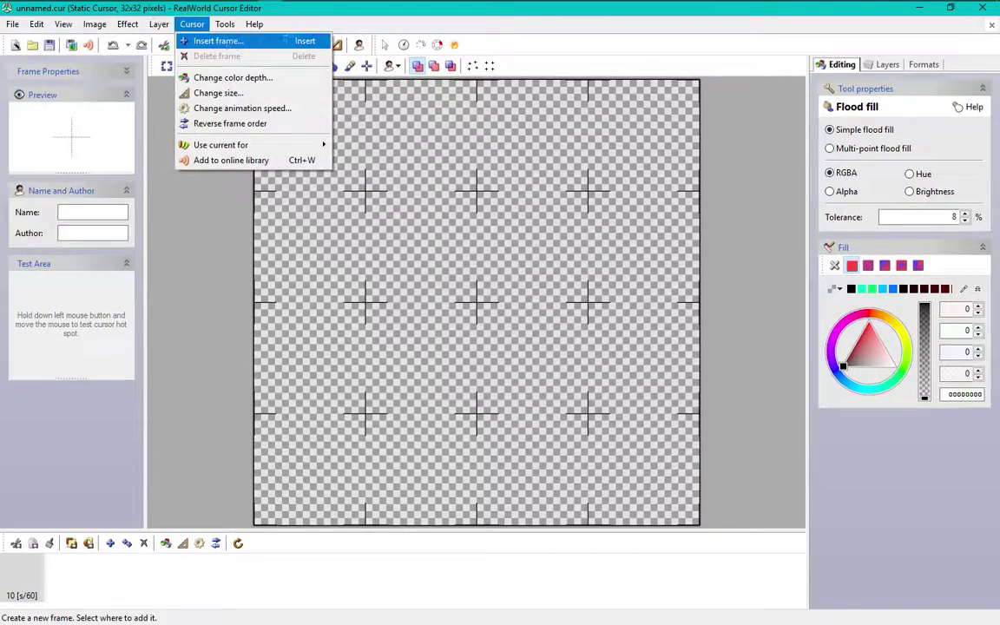
pyautogui.moveTo(230, 26)
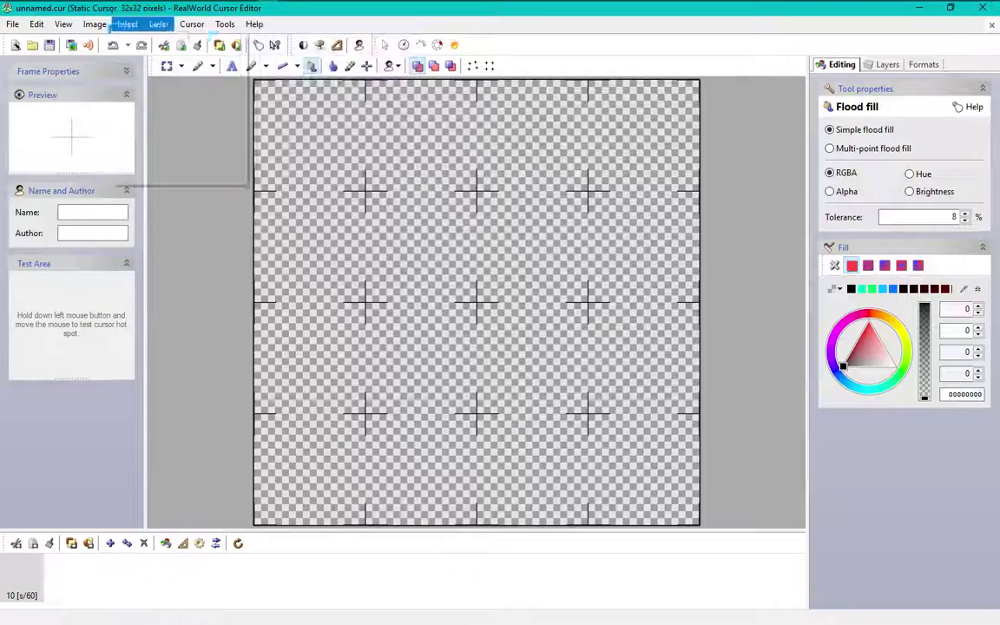
pyautogui.press('Escape')
pyautogui.click(130, 25)
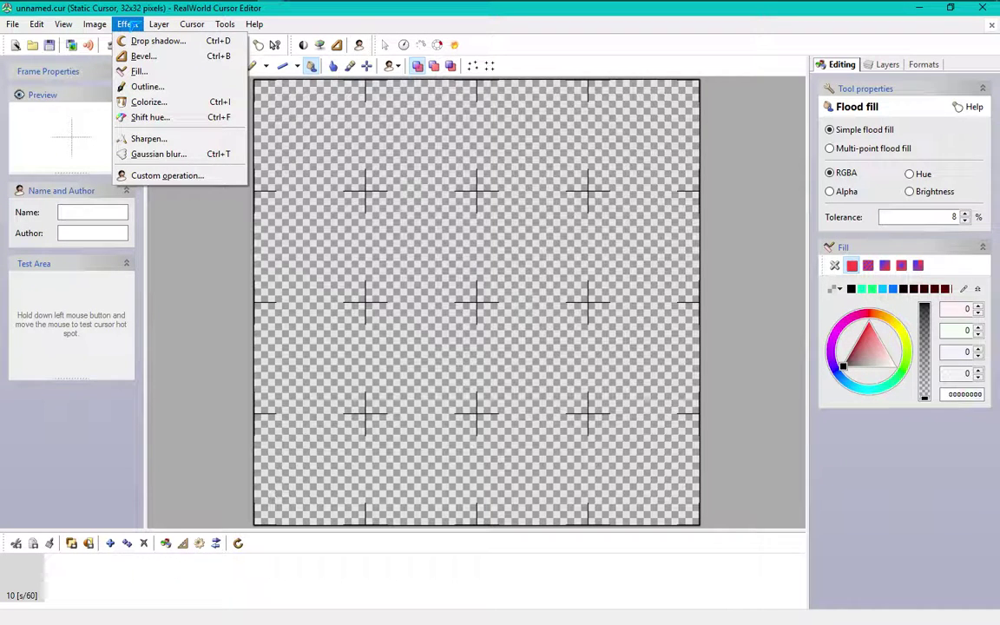
pyautogui.click(130, 24)
pyautogui.click(131, 24)
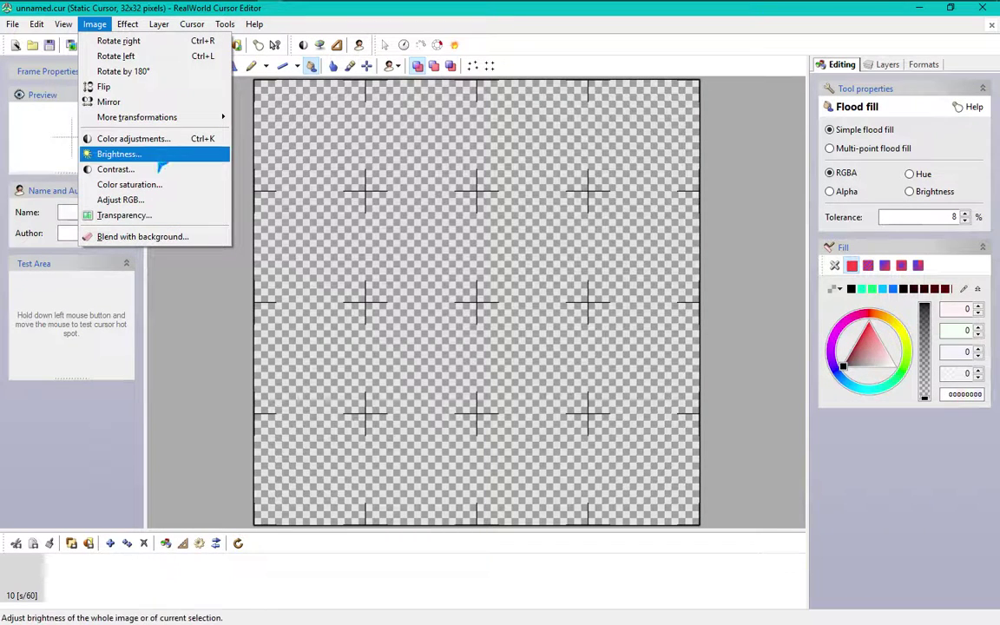
pyautogui.moveTo(121, 25)
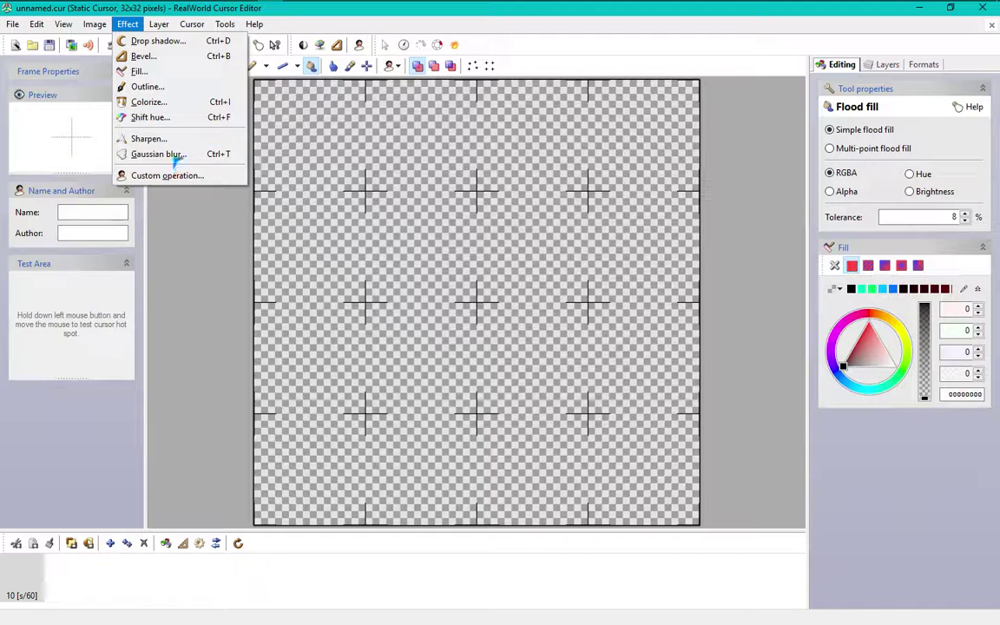
pyautogui.moveTo(159, 24)
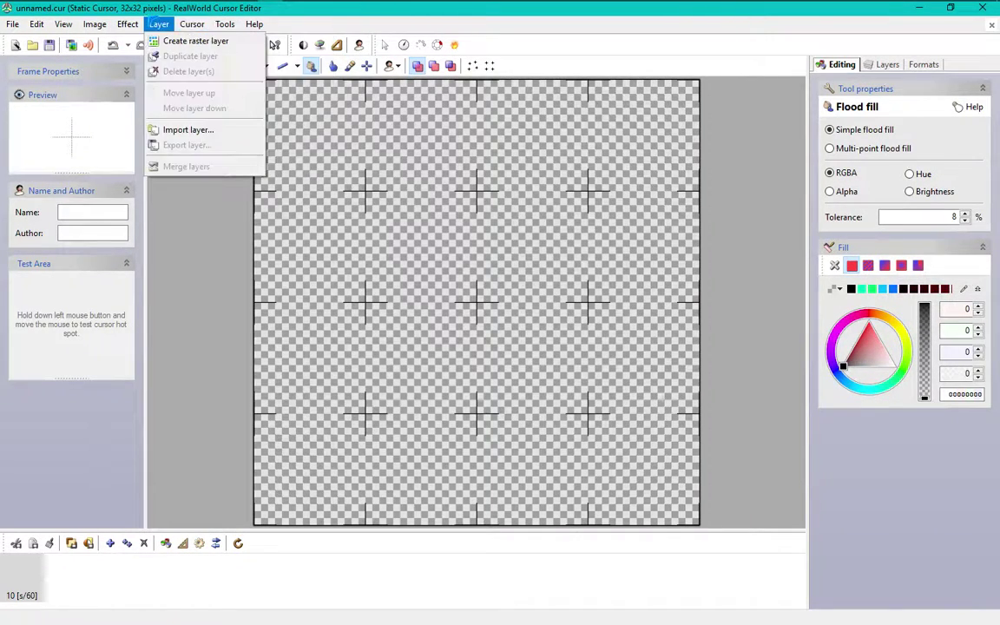
pyautogui.moveTo(189, 26)
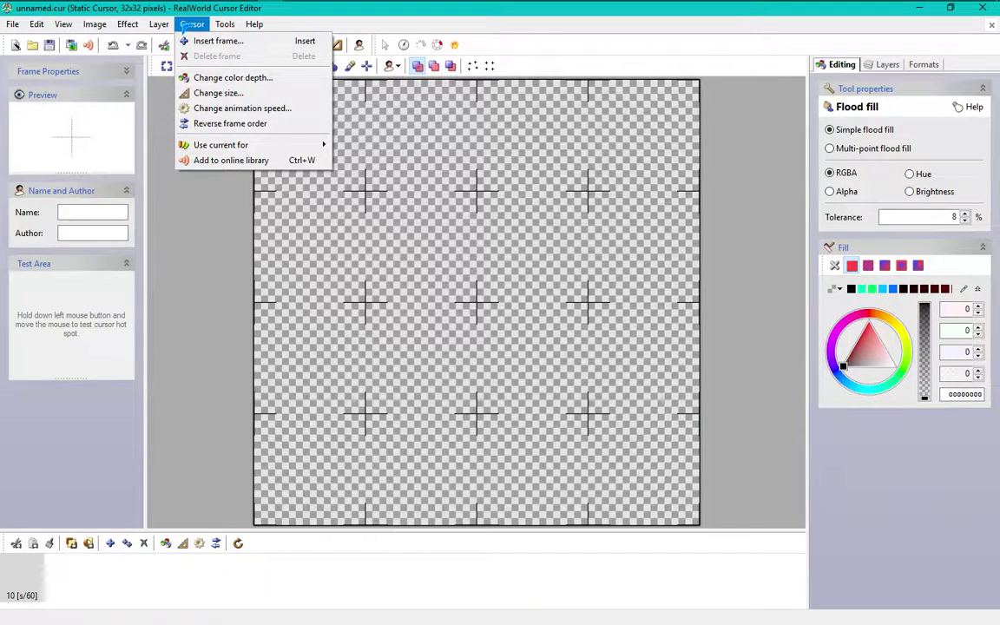
pyautogui.moveTo(228, 28)
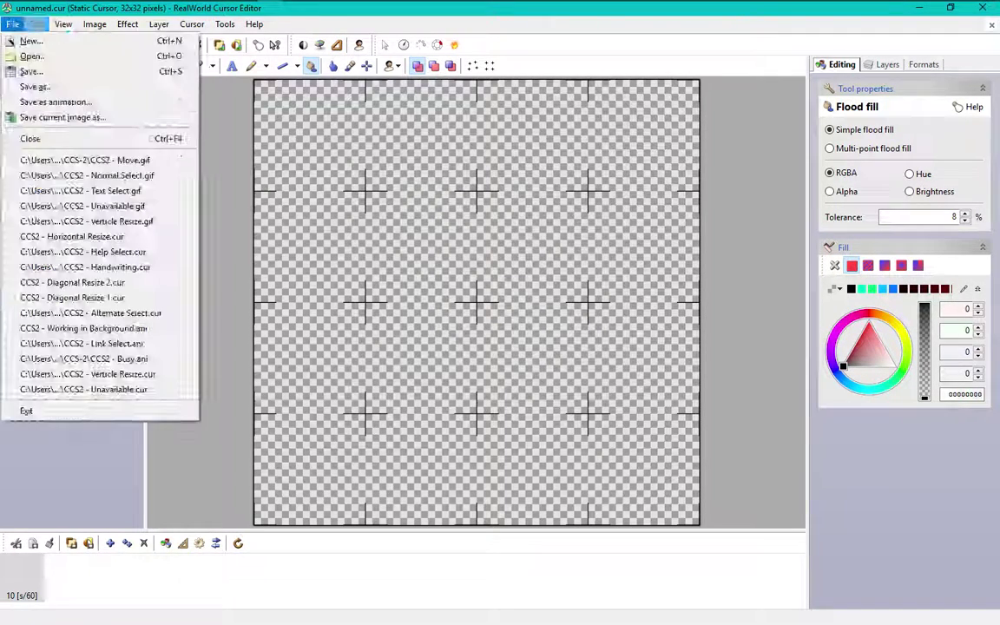
pyautogui.moveTo(63, 25)
pyautogui.click(257, 126)
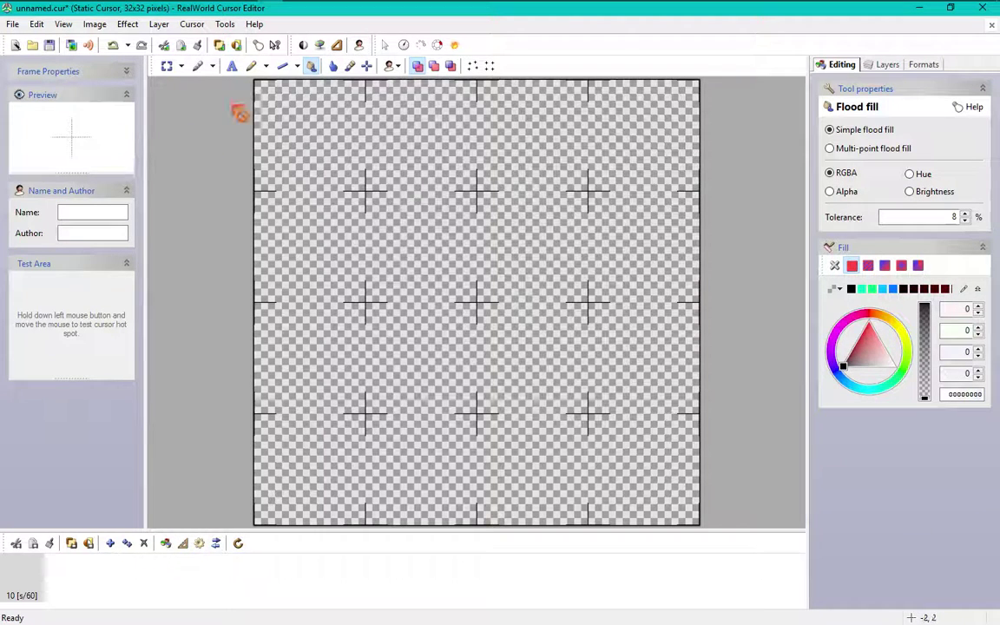
# Choose the Pencil tool with fully opaque black as the drawing color.
pyautogui.click(252, 67)
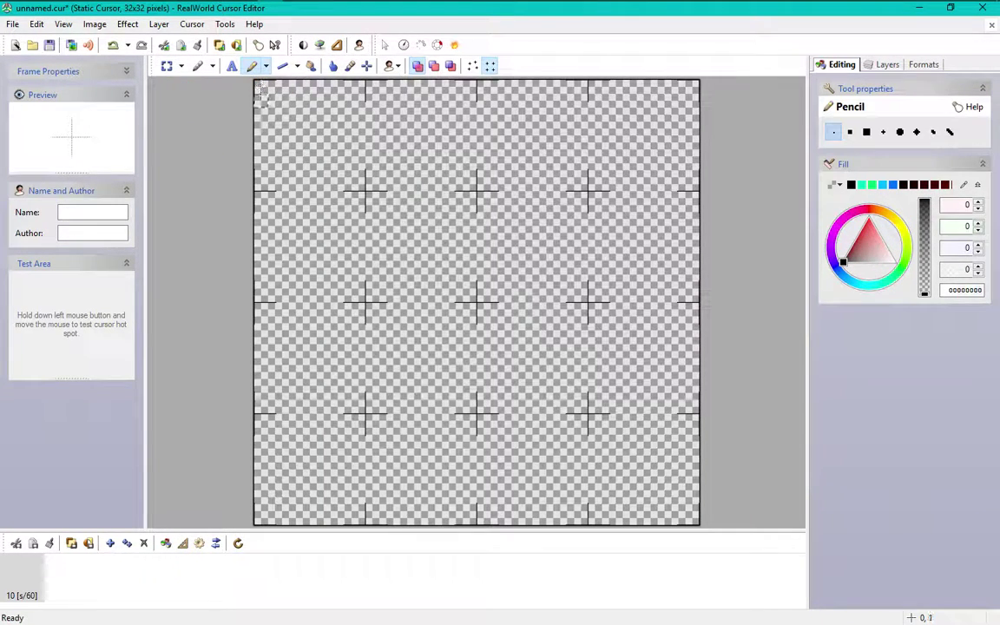
pyautogui.click(852, 185)
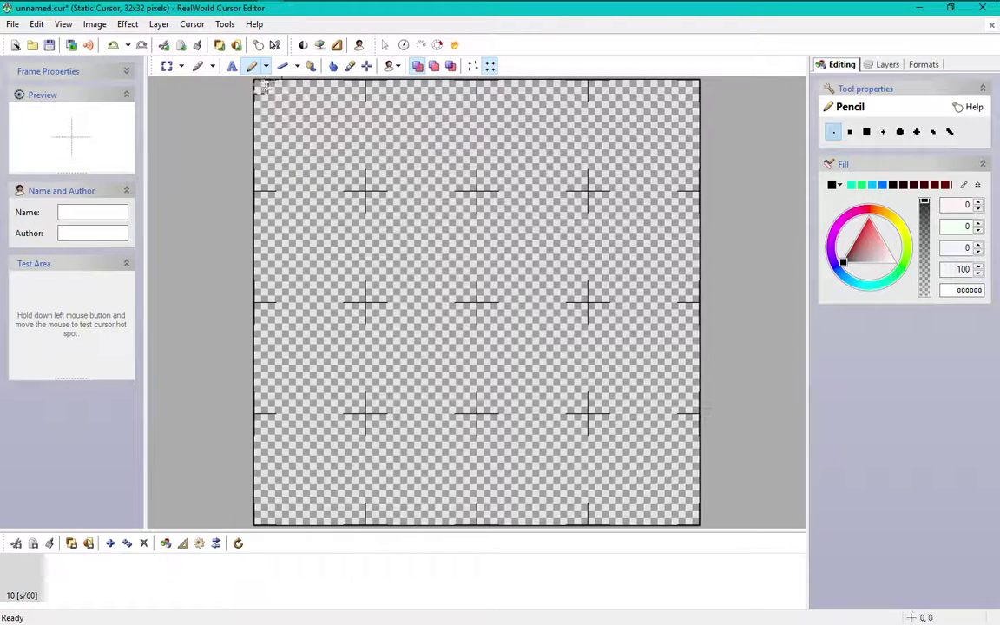
pyautogui.moveTo(263, 85)
pyautogui.mouseDown()
pyautogui.moveTo(292, 86)
pyautogui.moveTo(270, 103)
pyautogui.moveTo(274, 128)
pyautogui.moveTo(262, 113)
pyautogui.moveTo(272, 145)
pyautogui.moveTo(260, 116)
pyautogui.moveTo(261, 155)
pyautogui.mouseUp()
pyautogui.hotkey('ctrl', 'z')
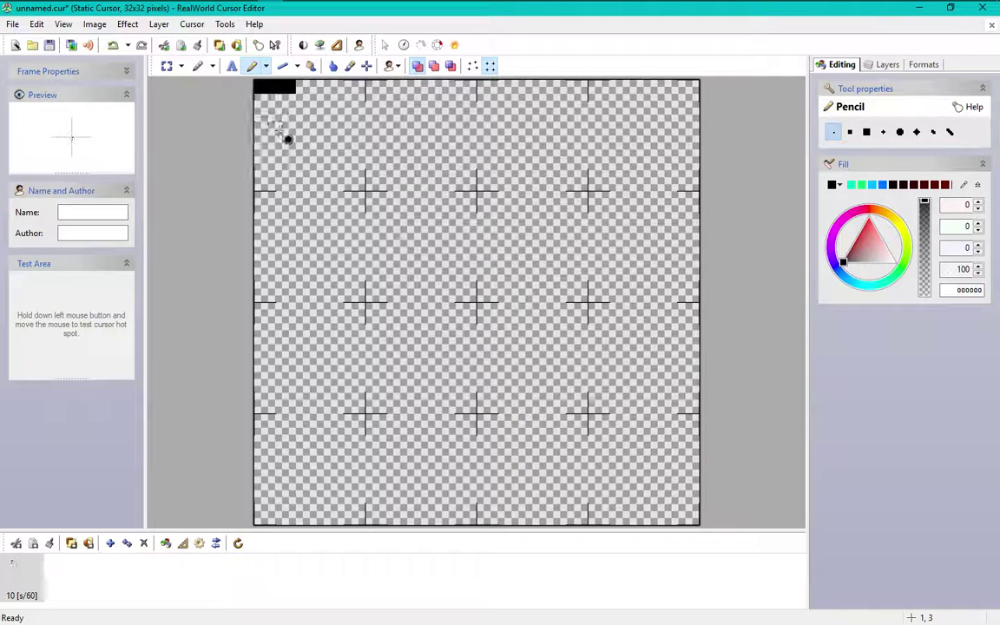
pyautogui.hotkey('ctrl', 'z')
pyautogui.moveTo(261, 87); pyautogui.dragTo(272, 184)
pyautogui.hotkey('ctrl', 'z')
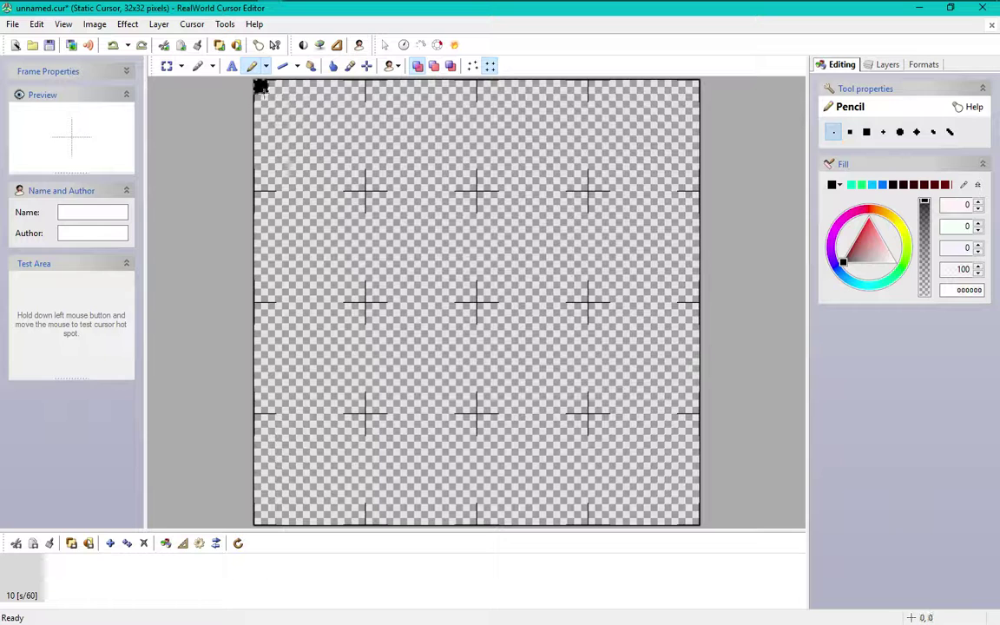
# Draw a black vertical edge 8 pixels long down from the canvas's upper-left corner and a diagonal edge sloping away from it.
pyautogui.moveTo(260, 87); pyautogui.dragTo(261, 185)
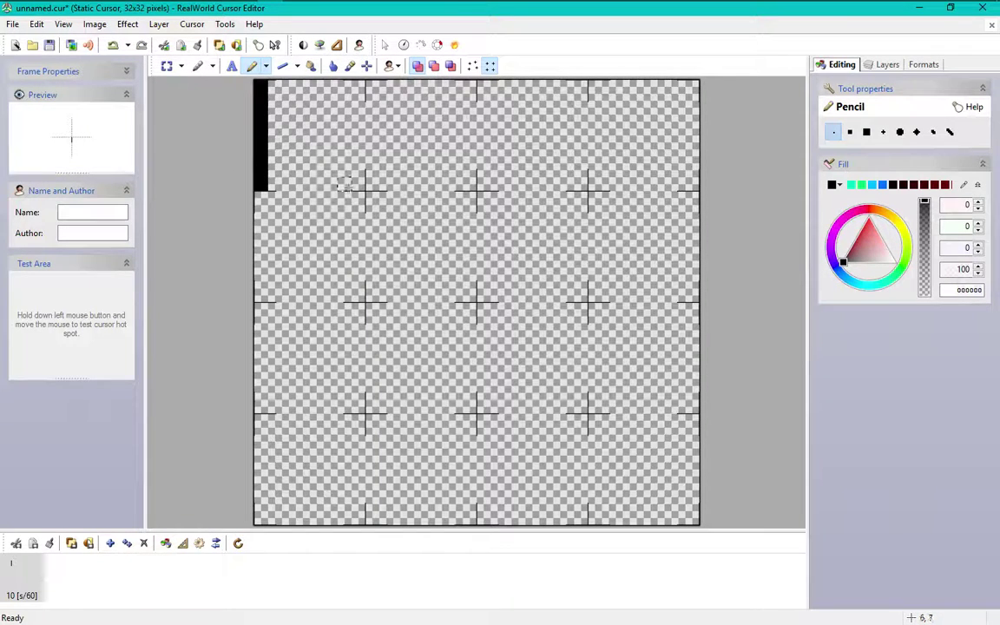
pyautogui.moveTo(358, 182); pyautogui.dragTo(345, 170)
pyautogui.click(316, 139)
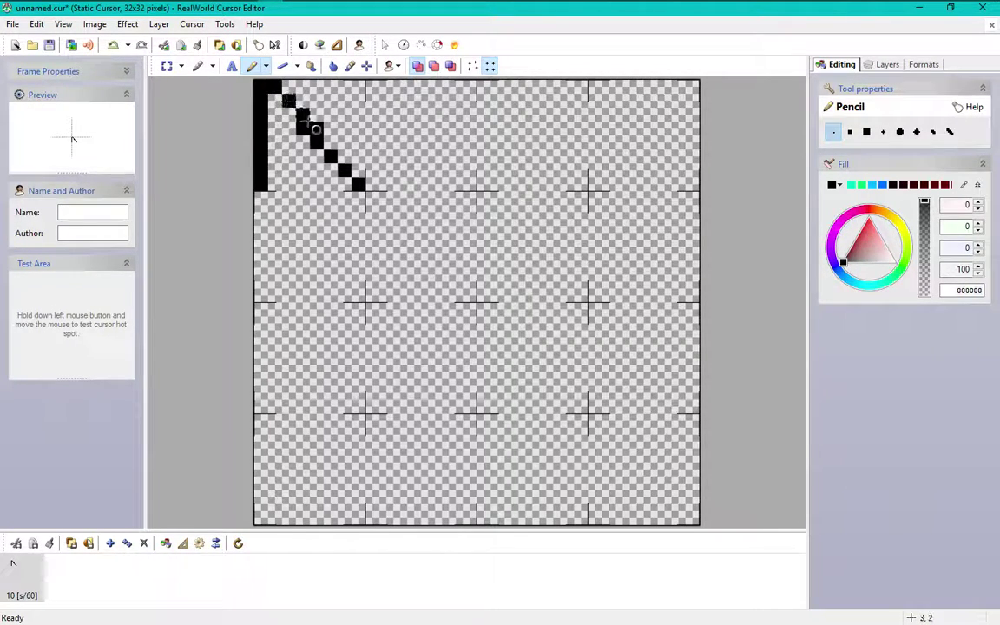
# Correct the diagonal edge pixel by pixel into an even one-pixel staircase ending at the eighth row, clearing the stray pixels.
pyautogui.moveTo(303, 129); pyautogui.dragTo(316, 142)
pyautogui.click(344, 170)
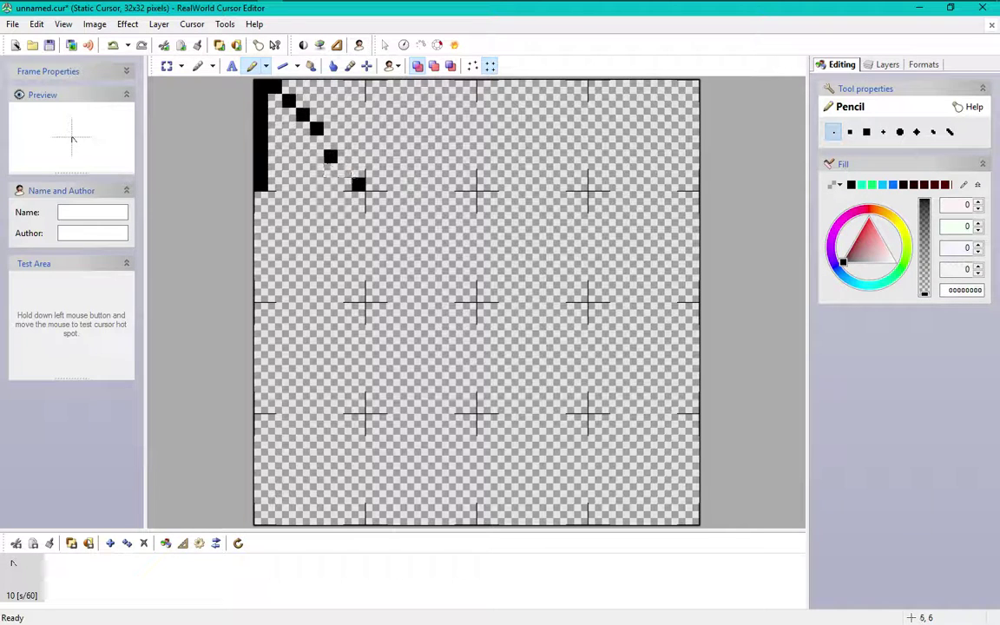
pyautogui.click(358, 184)
pyautogui.click(316, 128)
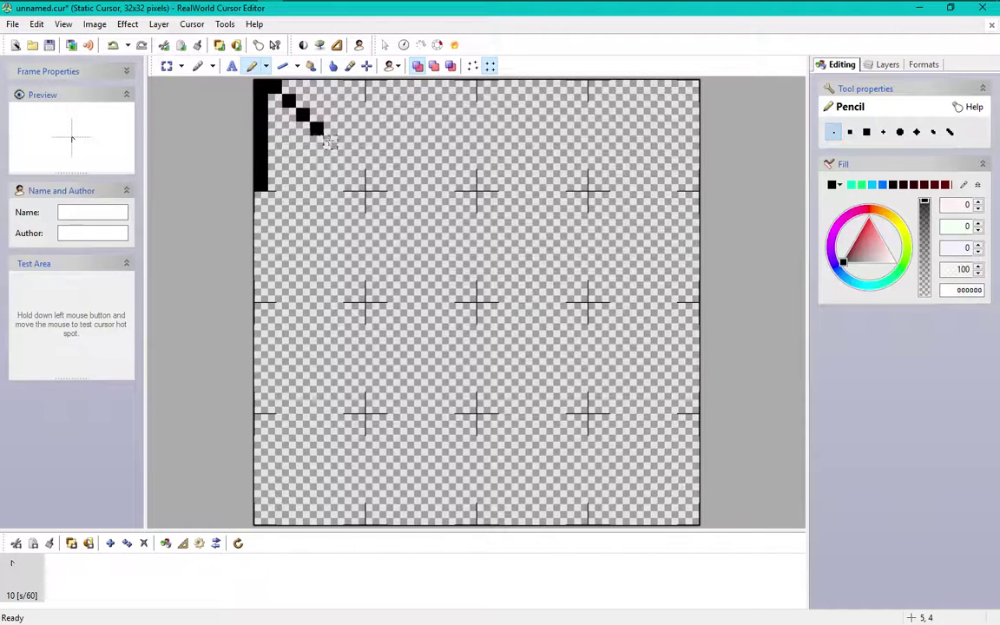
pyautogui.click(344, 156)
pyautogui.click(357, 198)
pyautogui.click(344, 171)
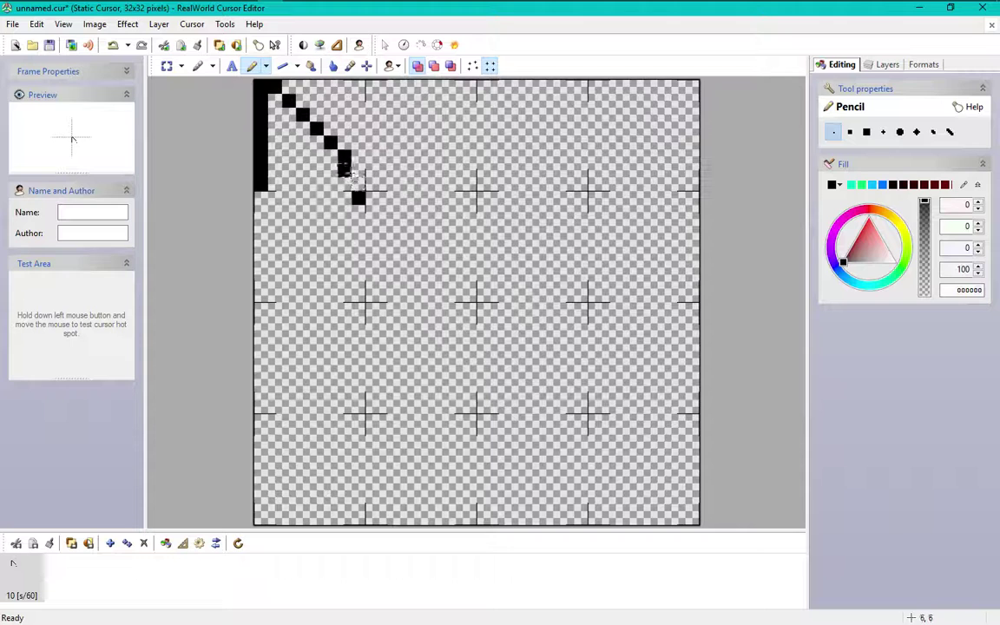
pyautogui.click(358, 198)
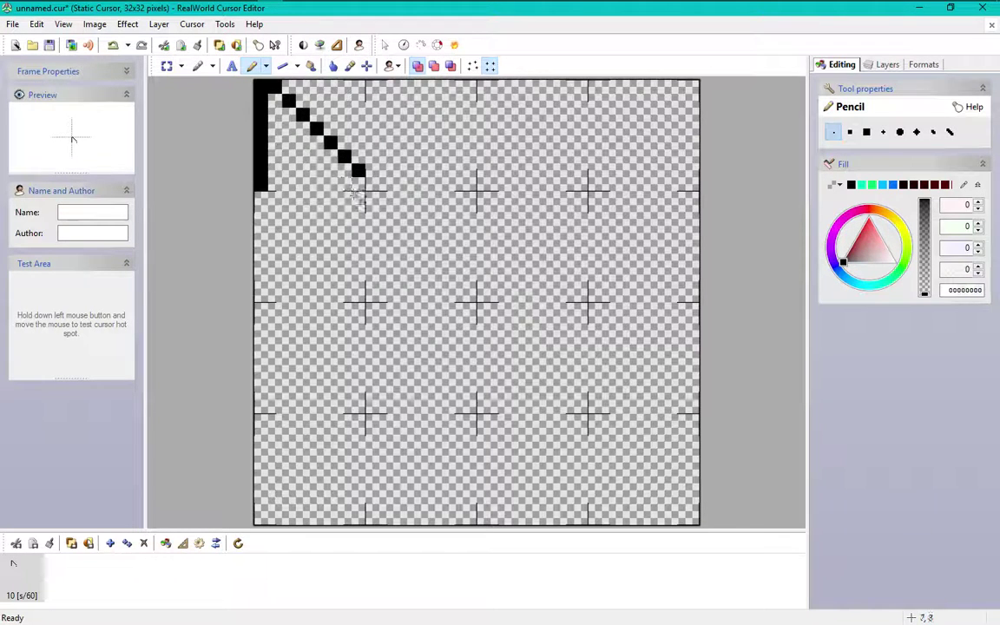
pyautogui.click(344, 170)
pyautogui.click(372, 184)
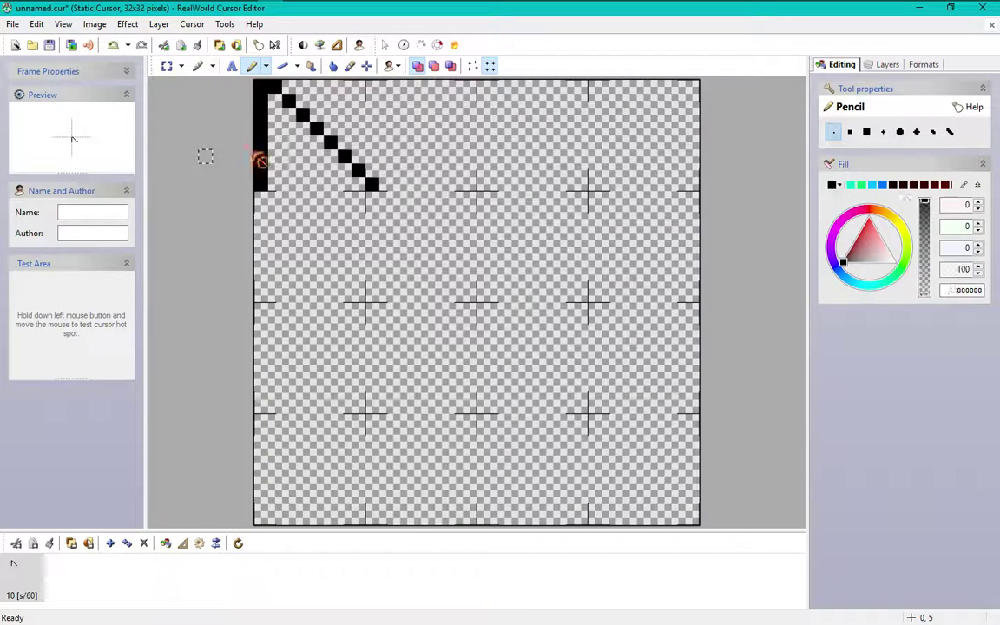
# Erase the whole pencil drawing and close RealWorld Cursor Editor without saving unnamed.cur.
pyautogui.moveTo(242, 156); pyautogui.dragTo(283, 205)
pyautogui.moveTo(257, 162)
pyautogui.mouseDown()
pyautogui.moveTo(273, 104)
pyautogui.moveTo(235, 79)
pyautogui.moveTo(315, 169)
pyautogui.mouseUp()
pyautogui.moveTo(273, 100)
pyautogui.mouseDown()
pyautogui.moveTo(369, 184)
pyautogui.moveTo(260, 101)
pyautogui.mouseUp()
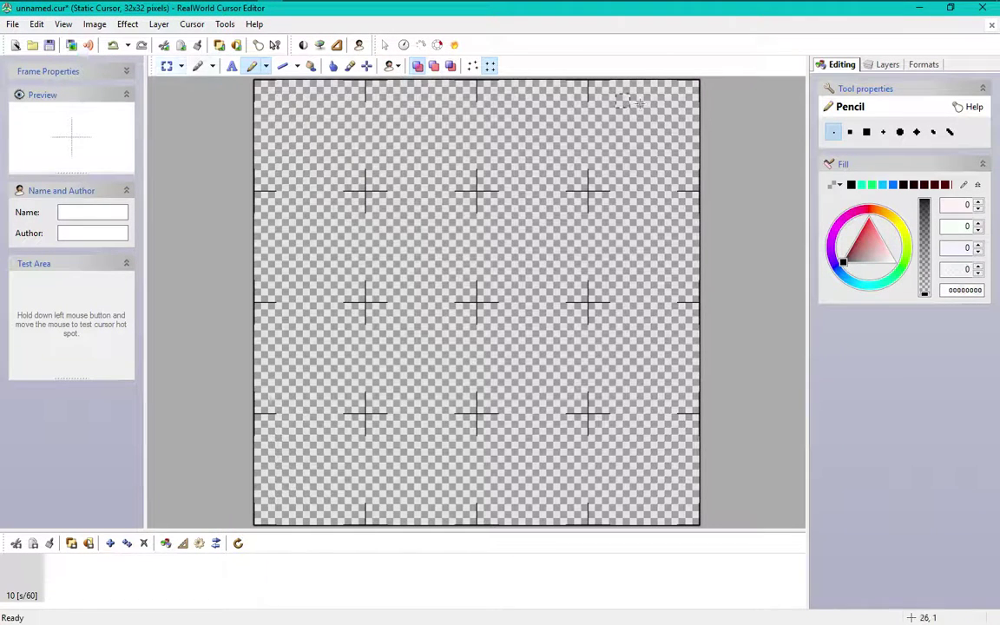
pyautogui.click(982, 8)
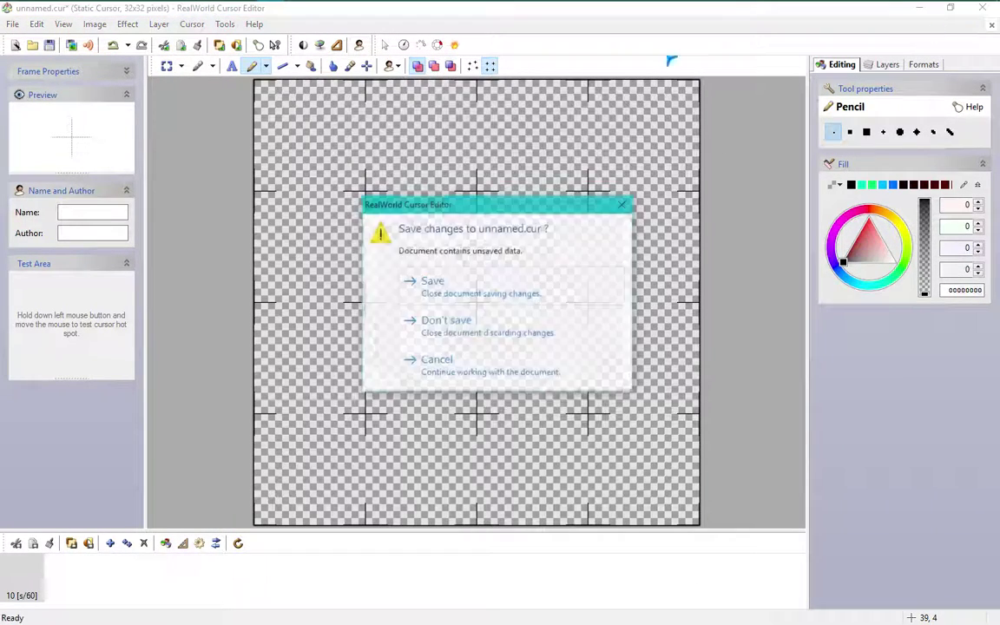
pyautogui.click(478, 340)
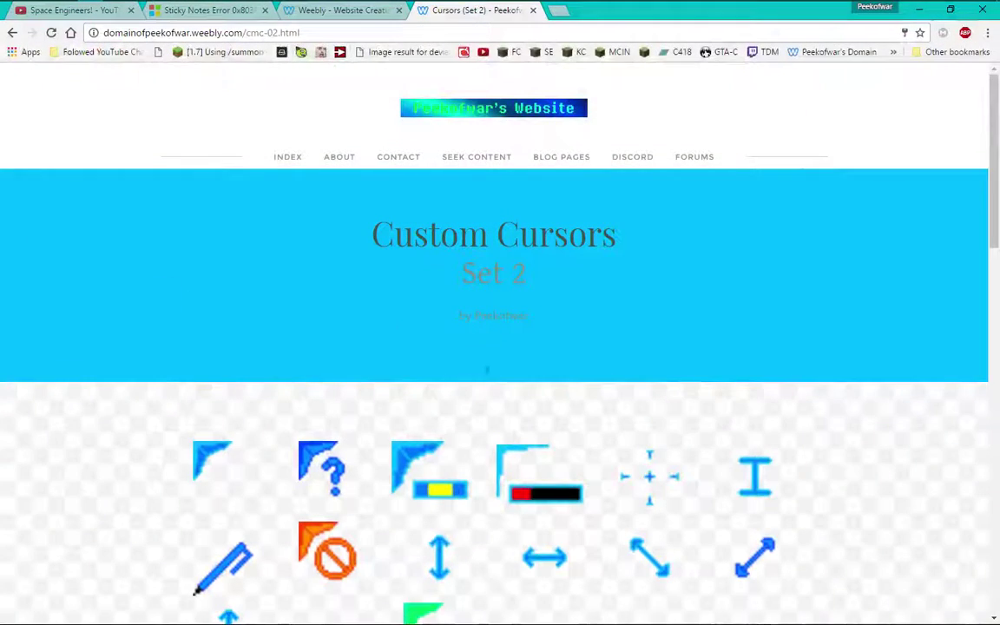
# Look over the Set 2 cursor images and the download and installation sections of the web page.
pyautogui.scroll(-3, 191, 365)
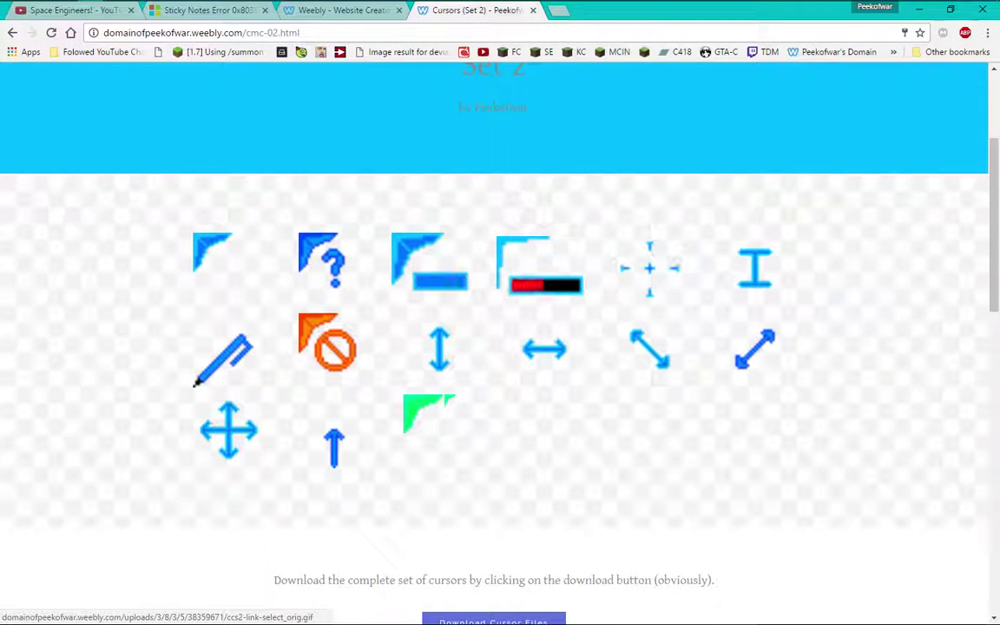
pyautogui.scroll(-3, 401, 373)
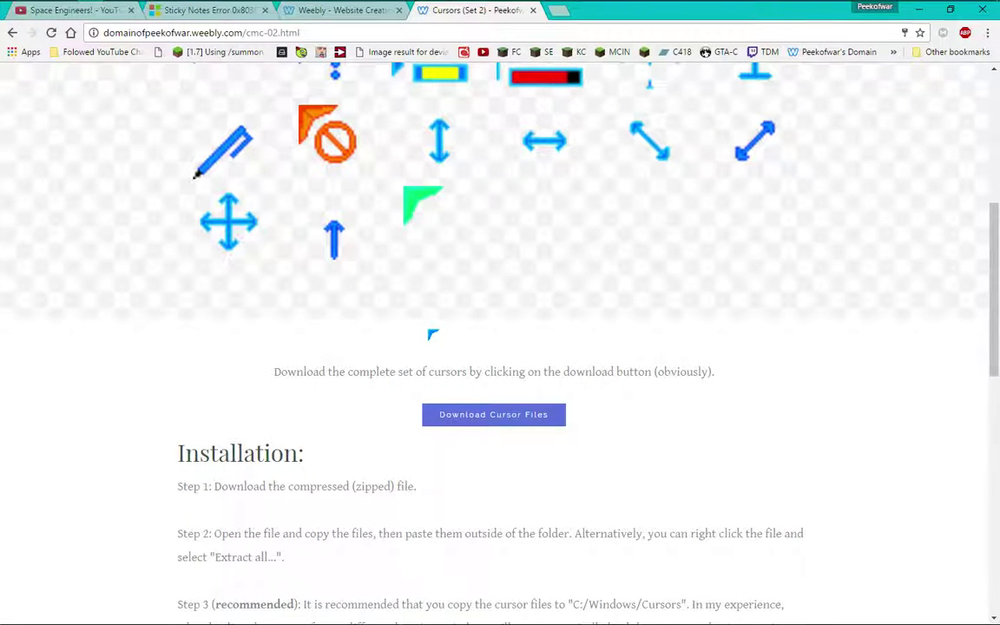
pyautogui.scroll(3, 437, 340)
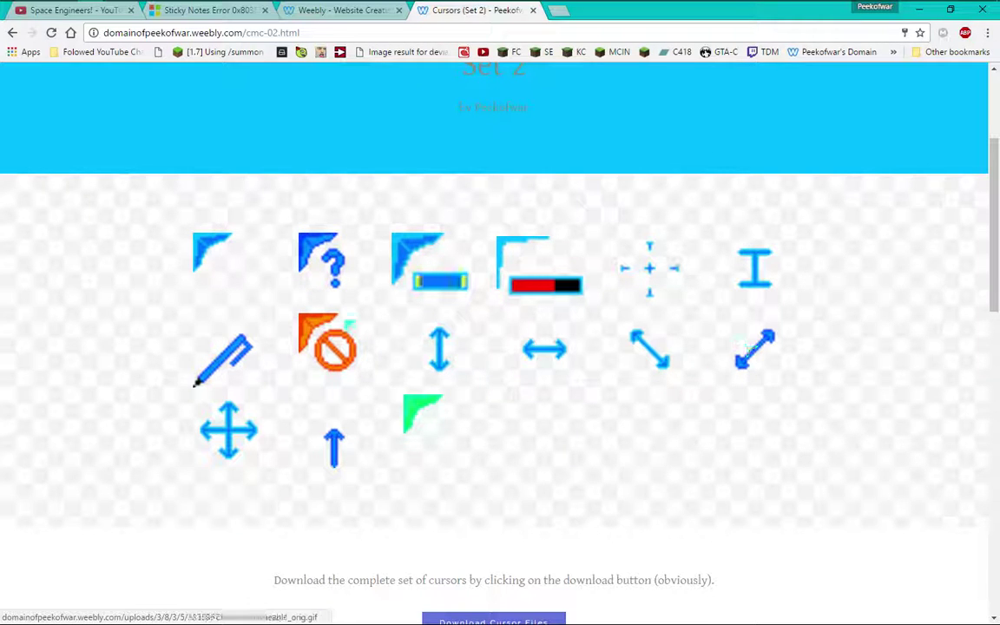
pyautogui.press('super')
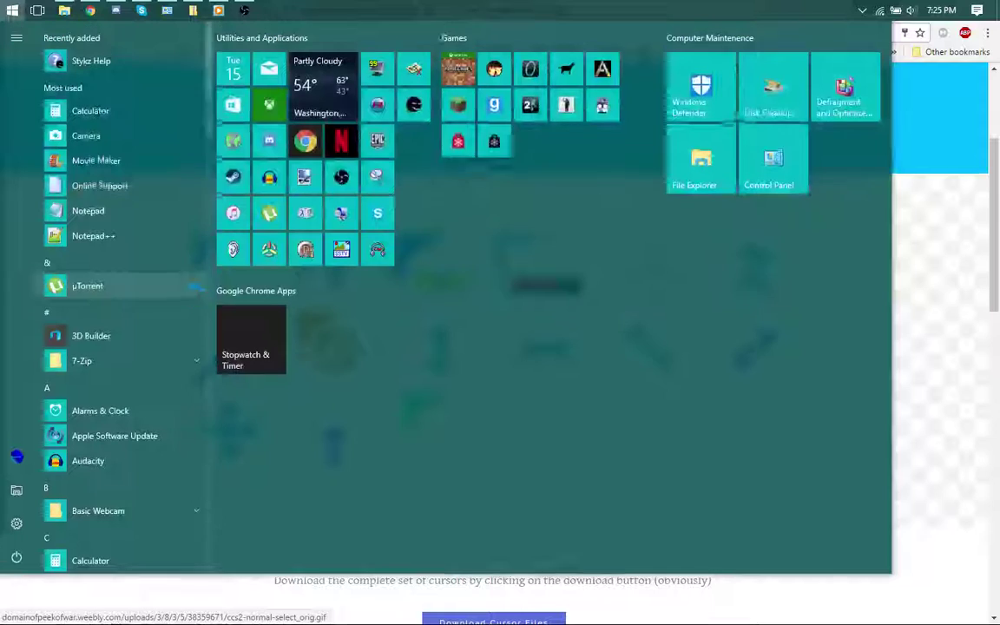
pyautogui.press('super')
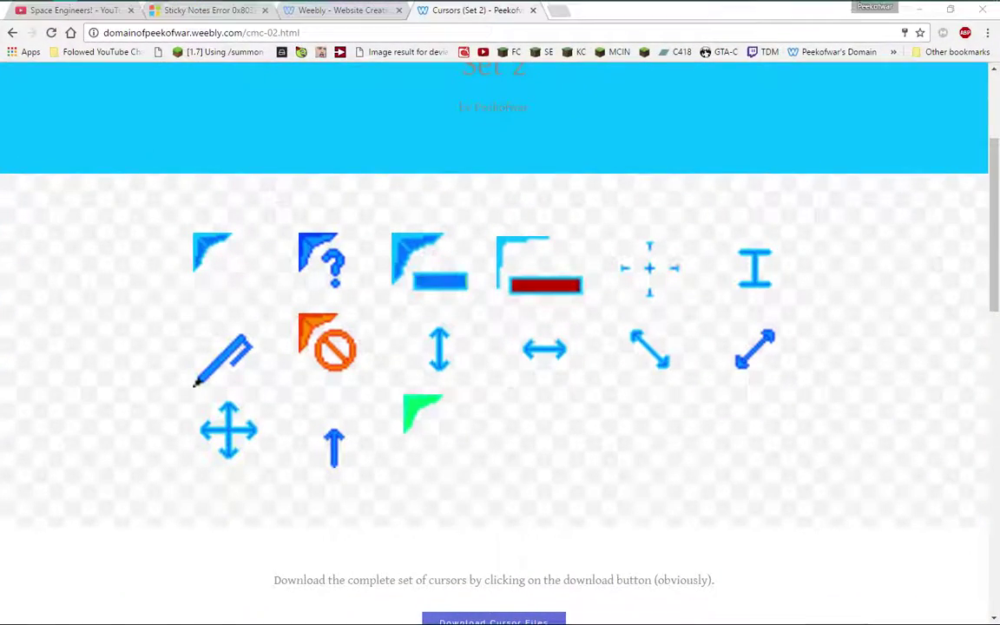
# Switch to the CCS-2 folder in File Explorer and open CCS2 - Working in Background.ani in RealWorld Cursor Editor.
pyautogui.hotkey('alt', 'Tab')
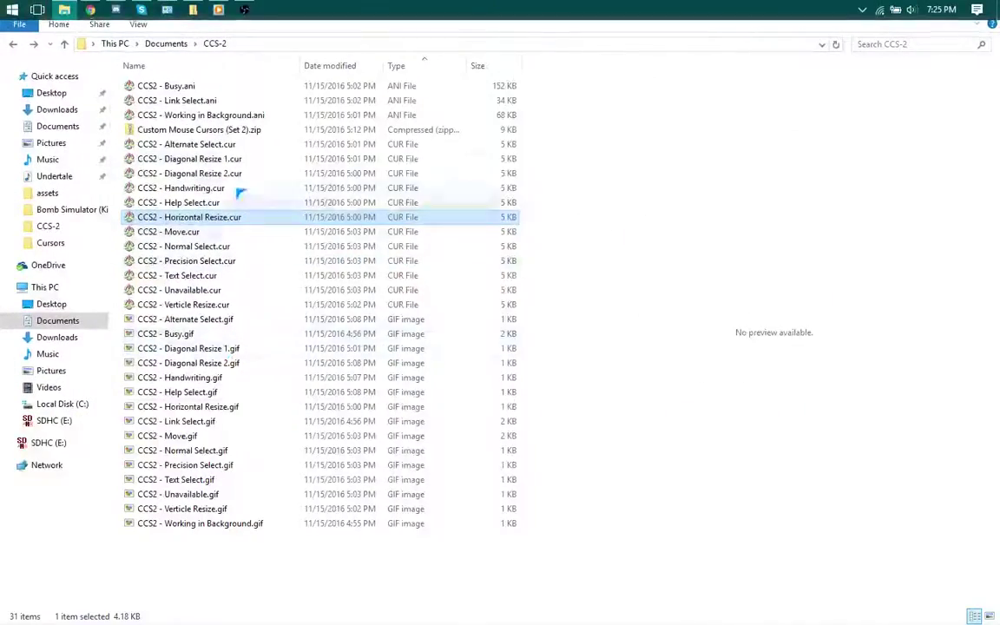
pyautogui.click(209, 114)
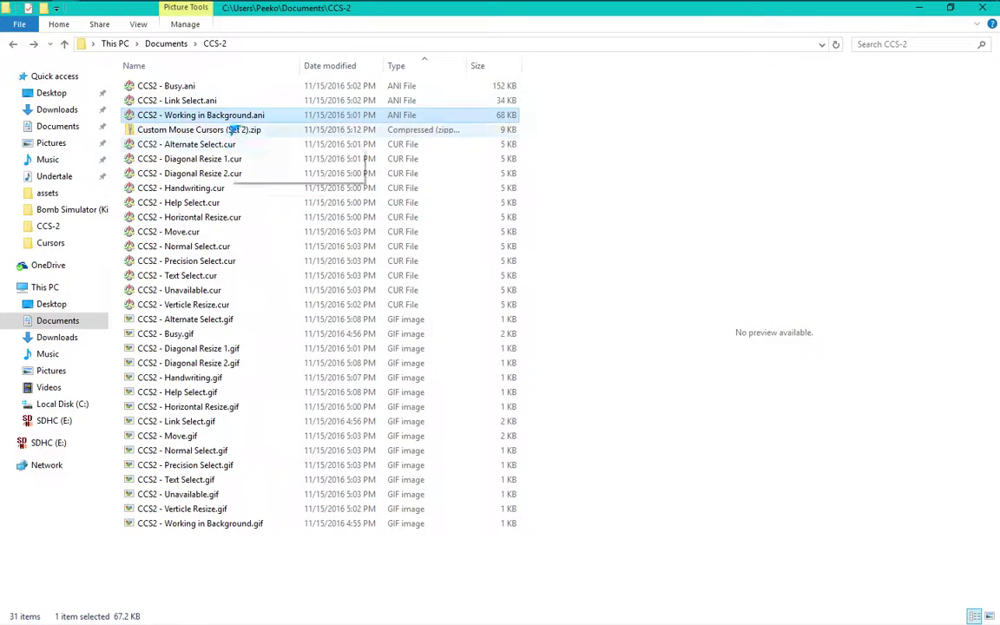
pyautogui.rightClick(235, 124)
pyautogui.click(262, 130)
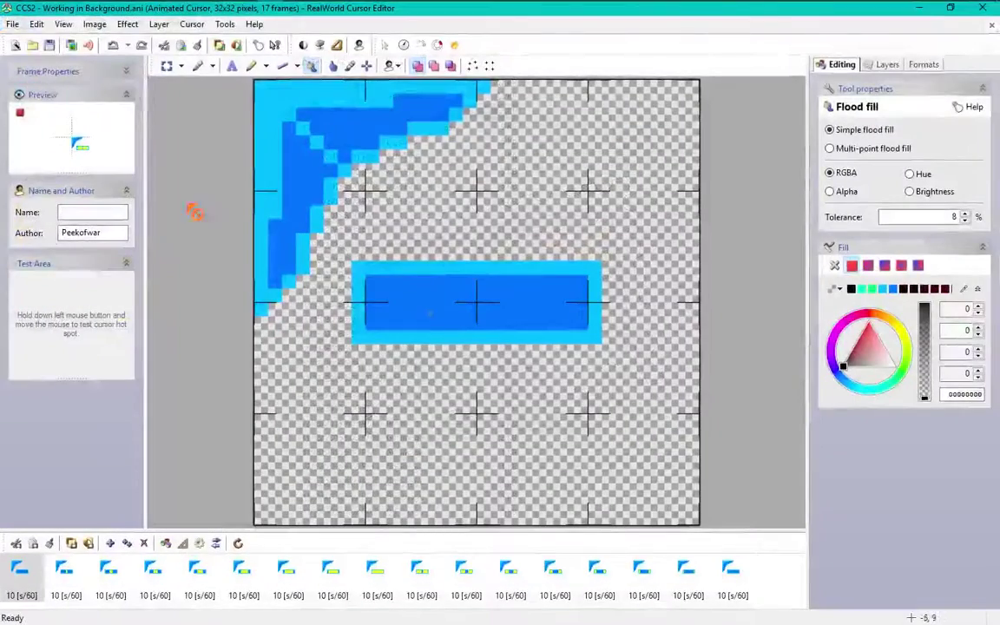
# Try to save the animated cursor as a GIF image file named CCS2 - Working in Background.gif in the CCS-2 folder.
pyautogui.click(12, 23)
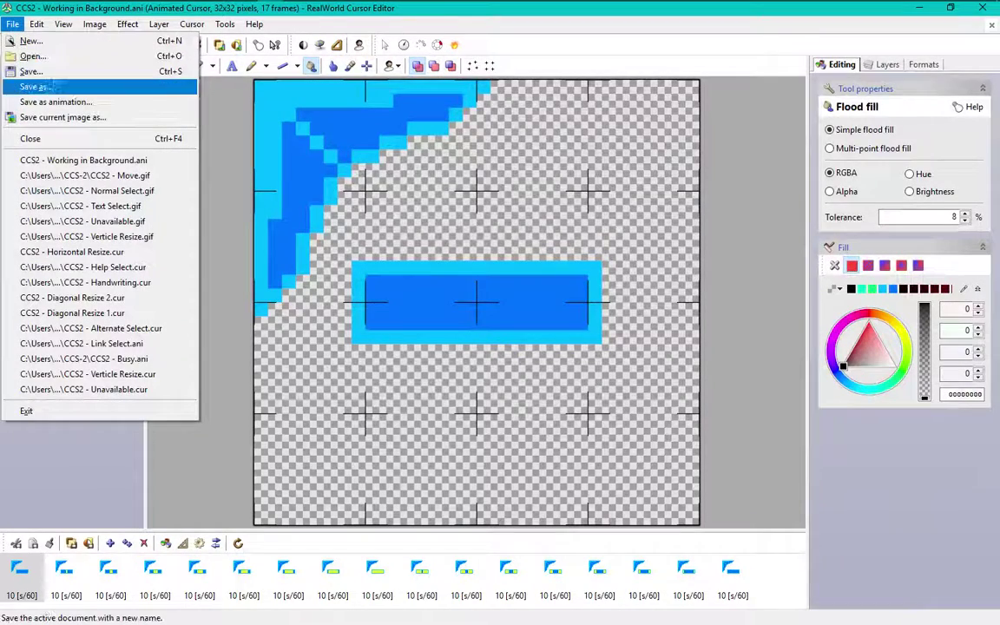
pyautogui.click(36, 87)
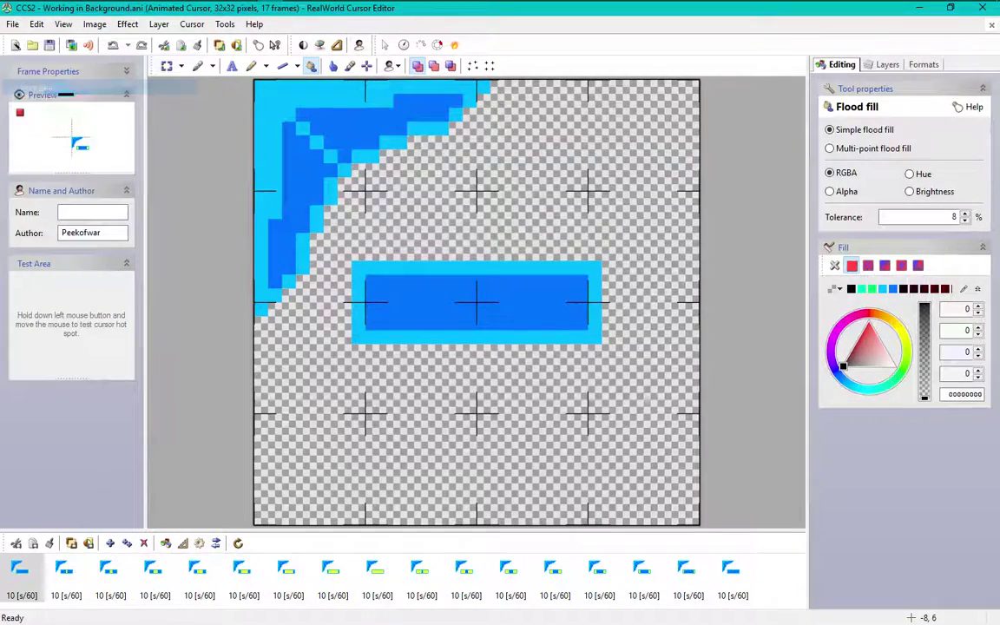
pyautogui.click(547, 415)
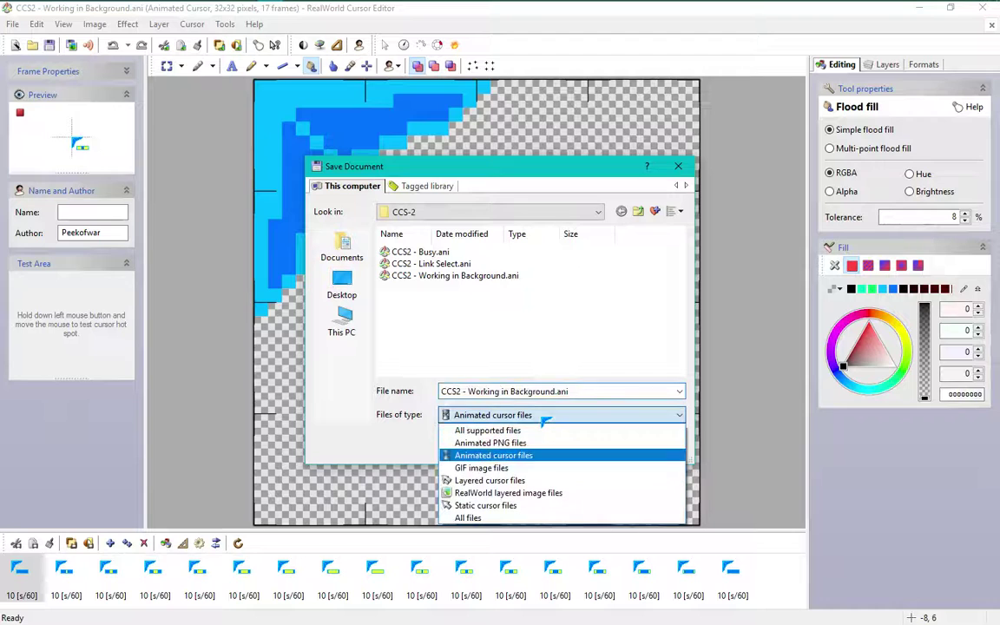
pyautogui.click(512, 468)
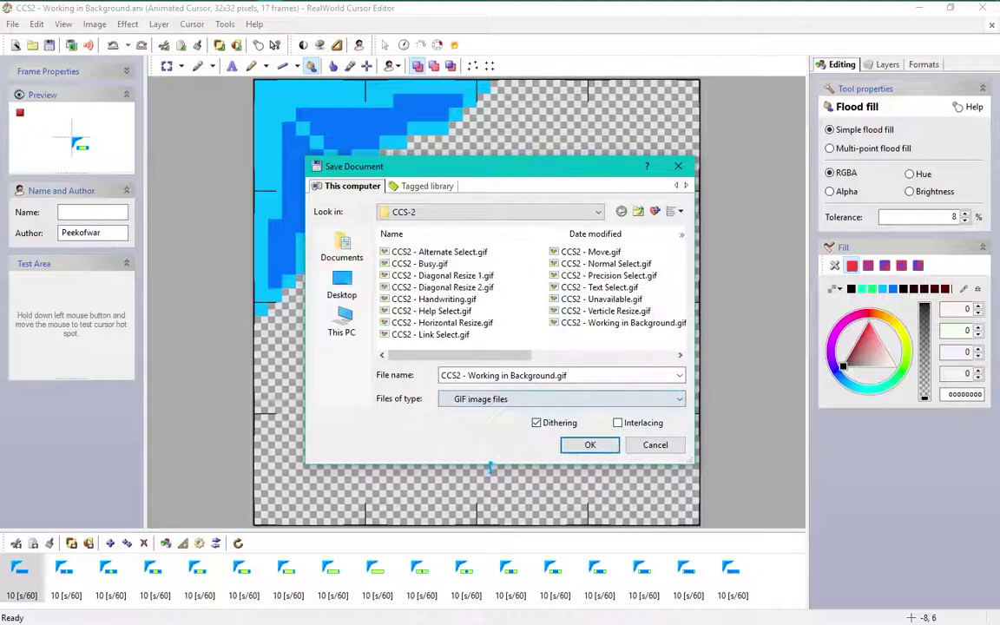
pyautogui.click(580, 449)
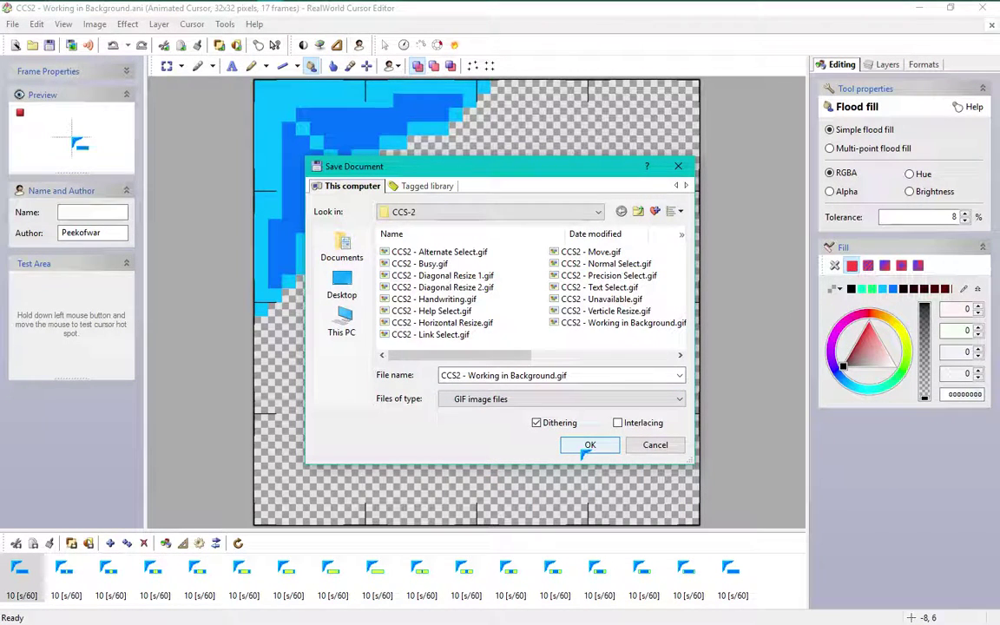
pyautogui.click(586, 447)
pyautogui.click(563, 367)
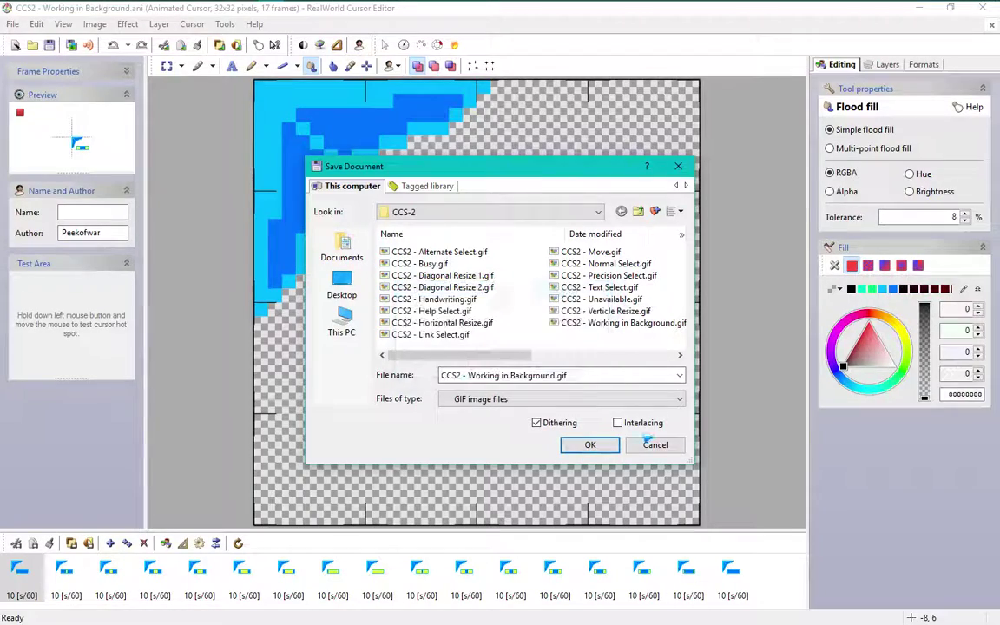
pyautogui.click(655, 446)
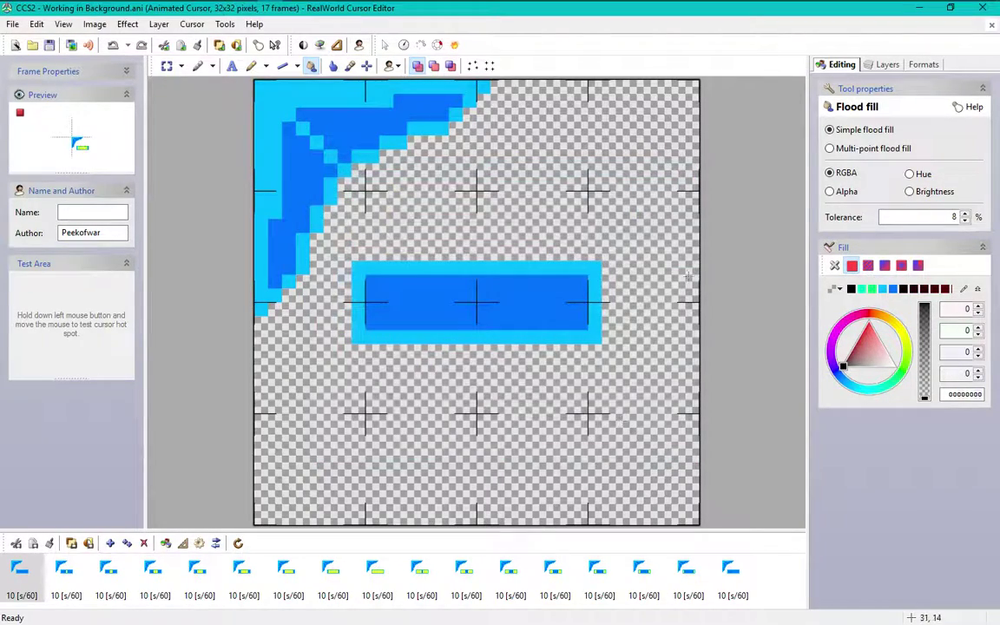
# Return to the CCS-2 folder, preview the Busy GIF, and open CCS2 - Alternate Select.gif in paint.net.
pyautogui.click(919, 8)
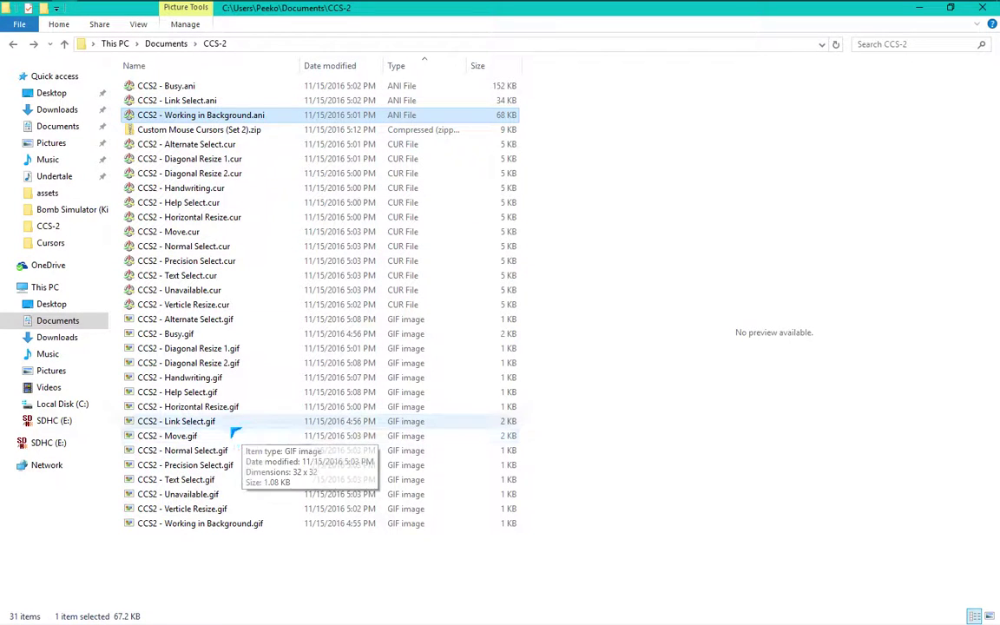
pyautogui.click(219, 334)
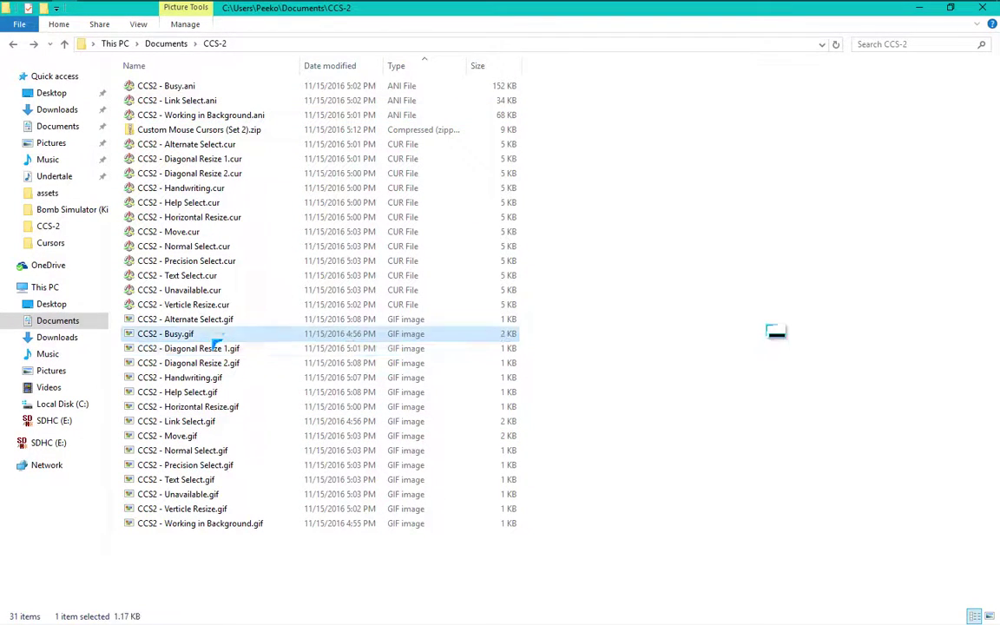
pyautogui.click(218, 320)
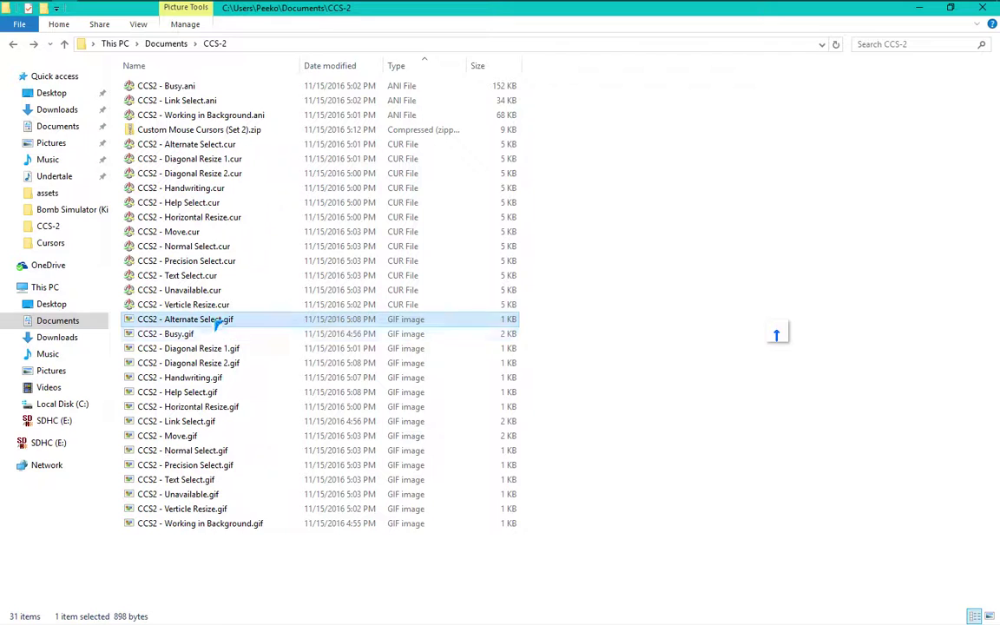
pyautogui.rightClick(224, 320)
pyautogui.click(257, 350)
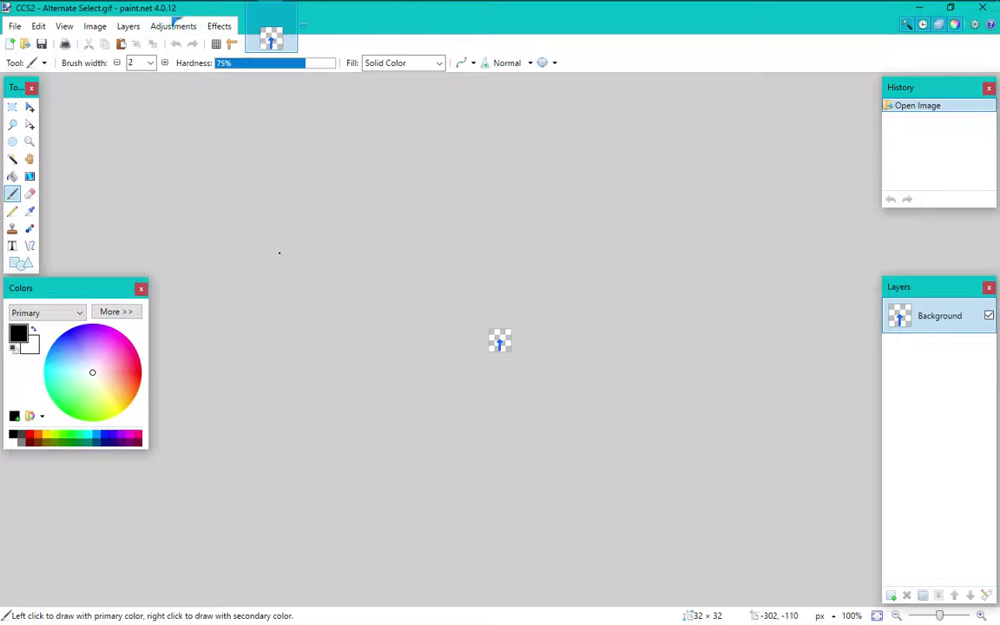
# Try recoloring the arrow with Hue / Saturation by shifting the hue to 180 and back the other way, and cancel the adjustment.
pyautogui.scroll(8, 469, 315)
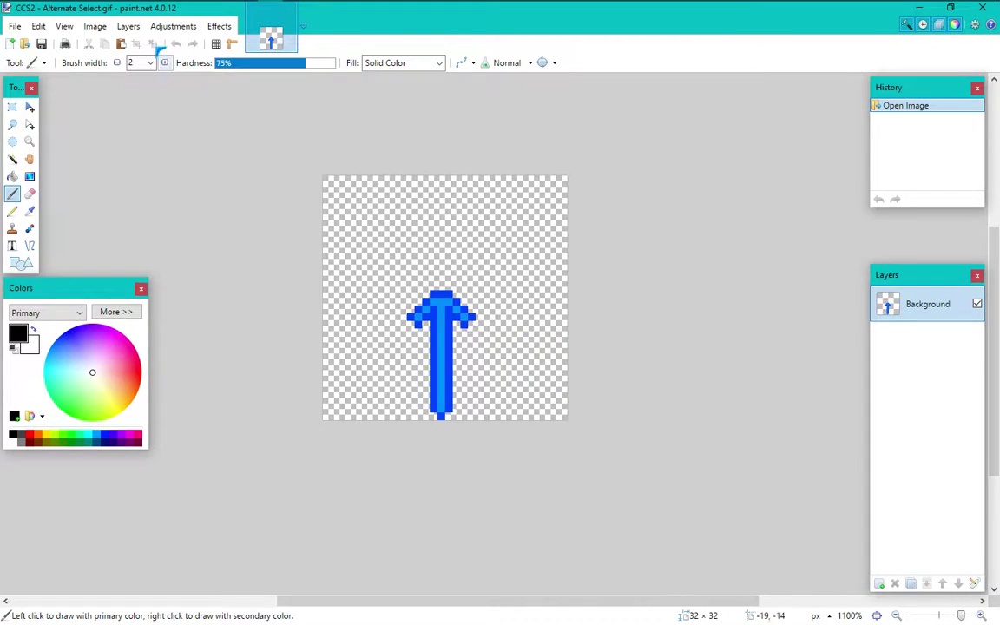
pyautogui.click(162, 26)
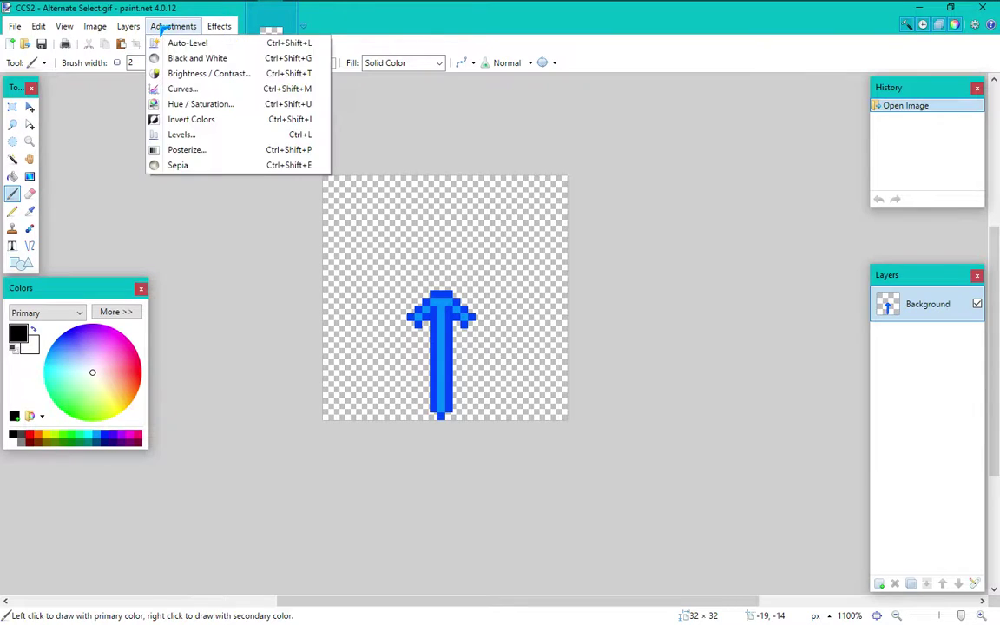
pyautogui.click(199, 104)
pyautogui.moveTo(467, 279); pyautogui.dragTo(599, 298)
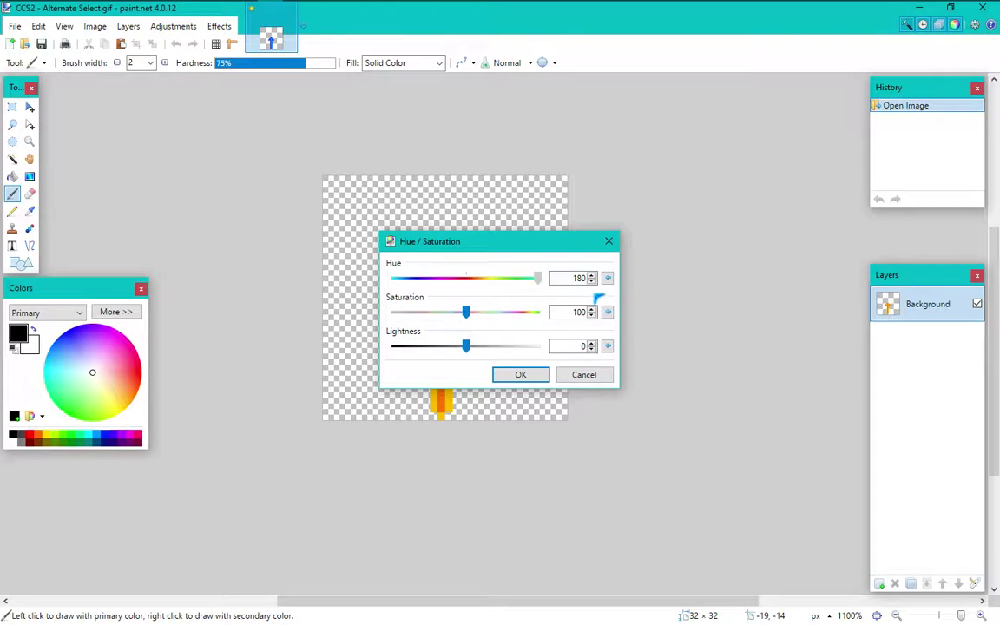
pyautogui.moveTo(540, 282); pyautogui.dragTo(330, 287)
pyautogui.click(583, 375)
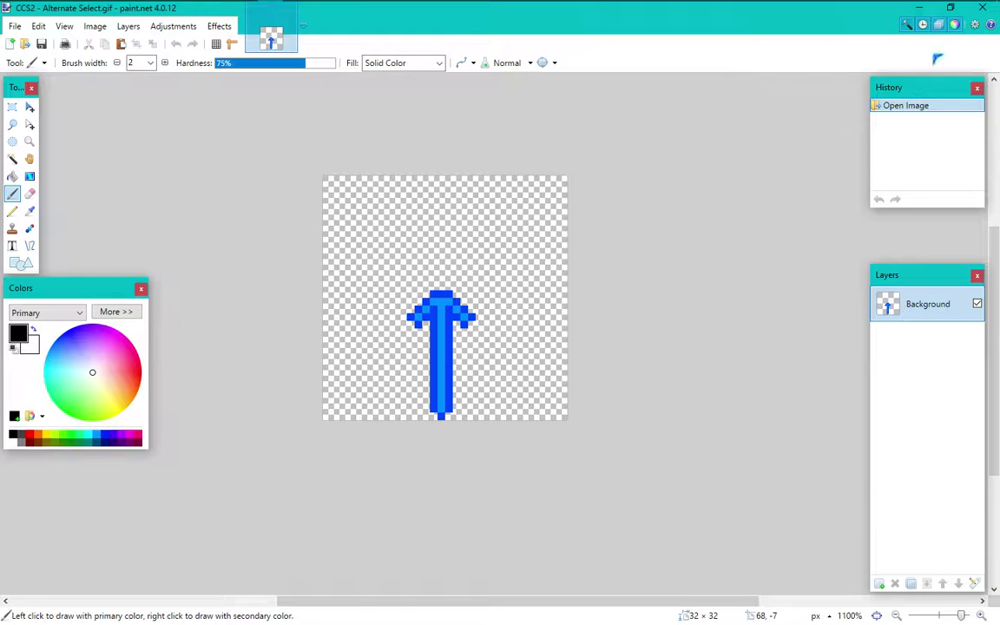
# Close paint.net and open CCS2 - Unavailable.gif from the CCS-2 folder.
pyautogui.click(983, 9)
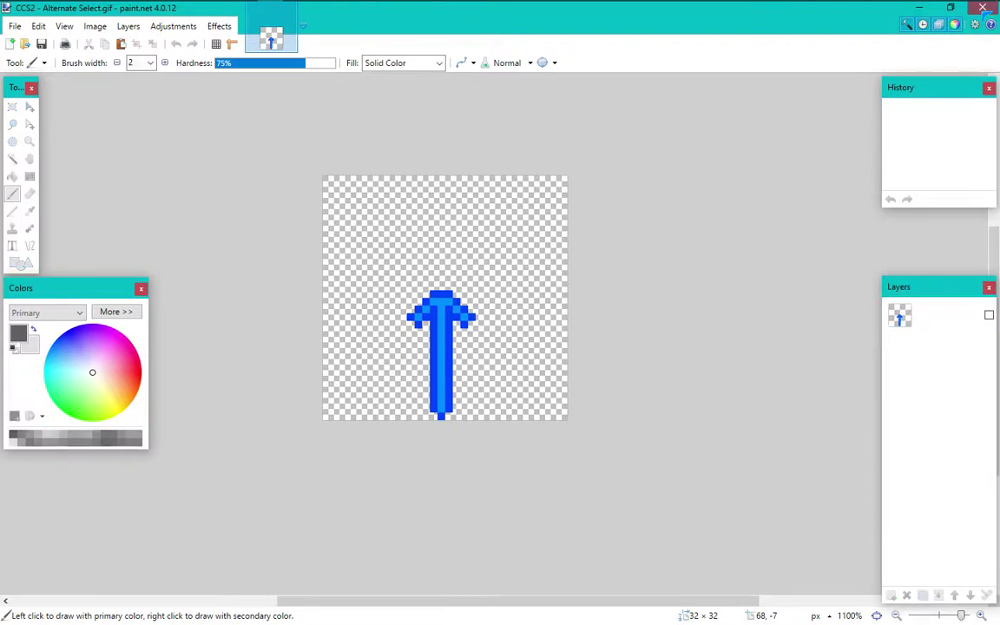
pyautogui.click(251, 305)
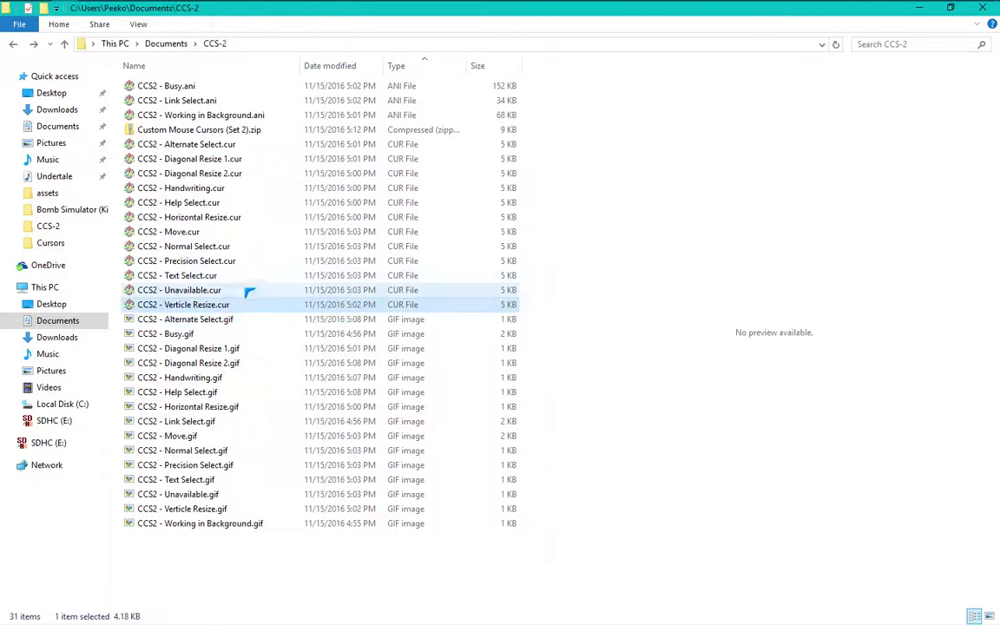
pyautogui.click(244, 290)
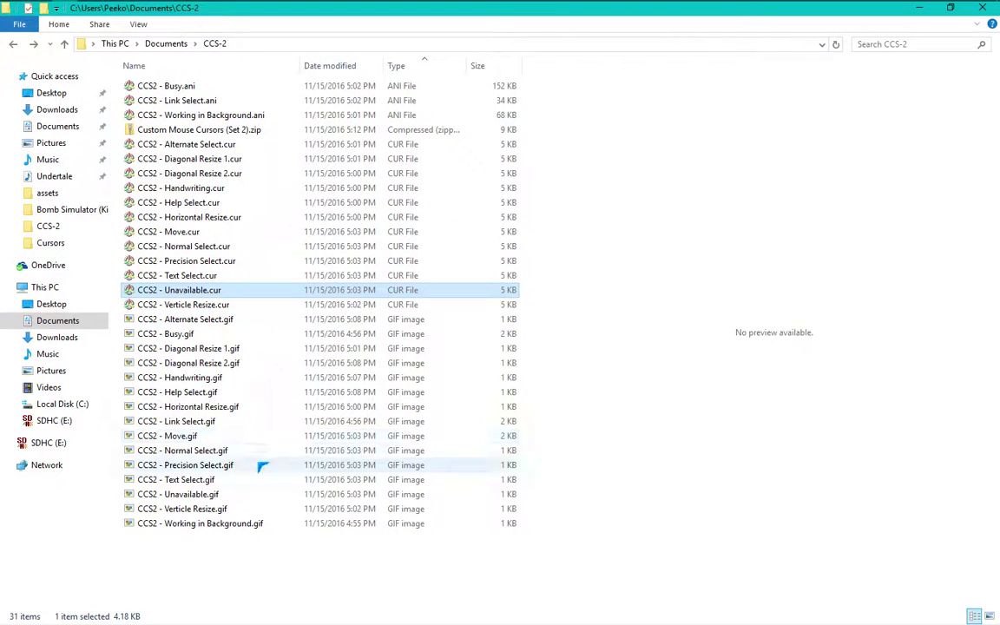
pyautogui.click(250, 497)
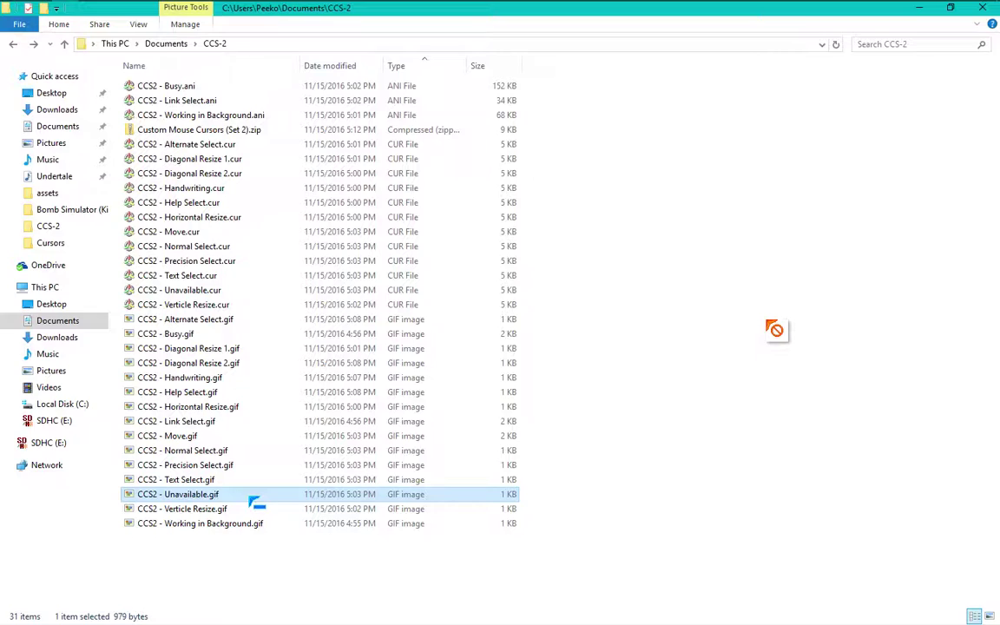
pyautogui.doubleClick(252, 500)
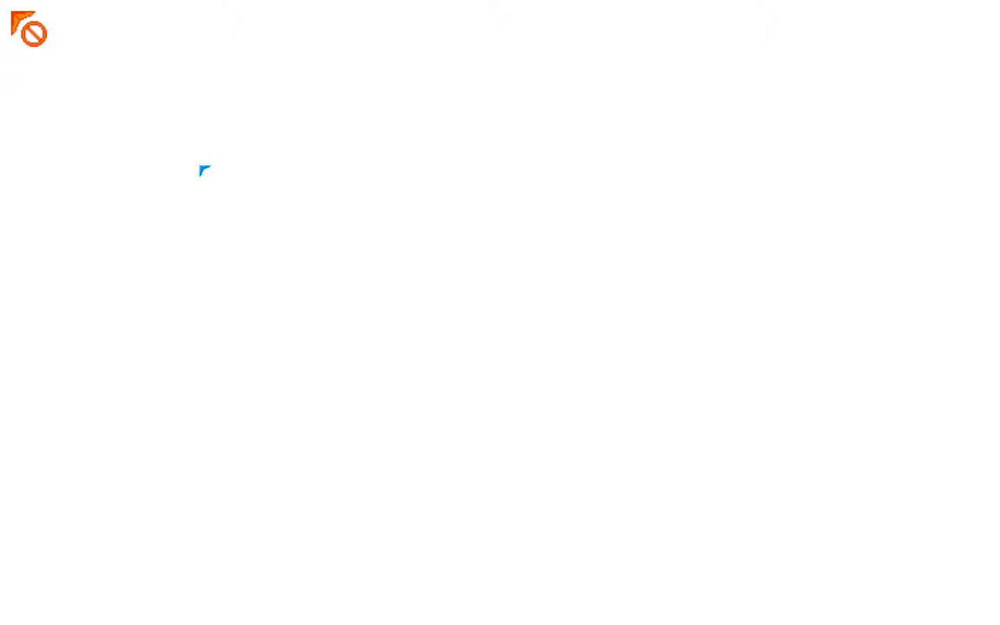